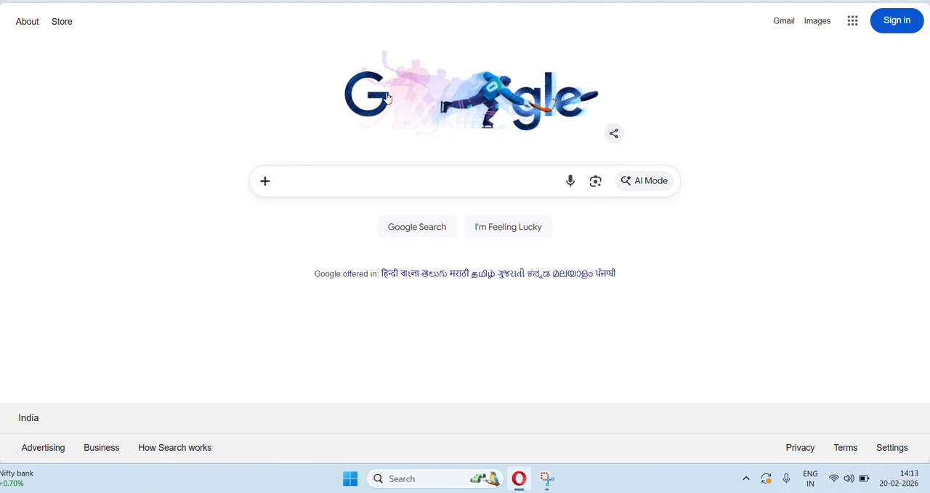
Search Google for "tdac".
{"action": "left_click", "coordinate": [327, 187]}
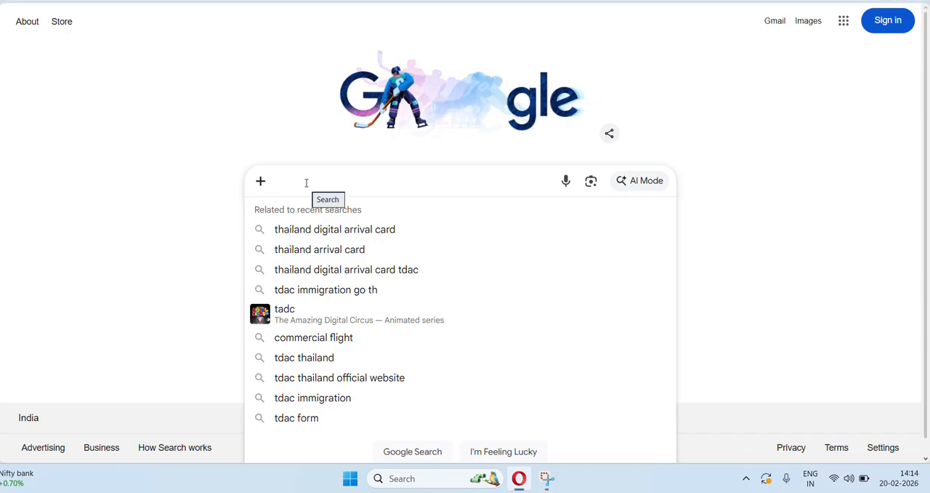
{"action": "type", "text": "tdac"}
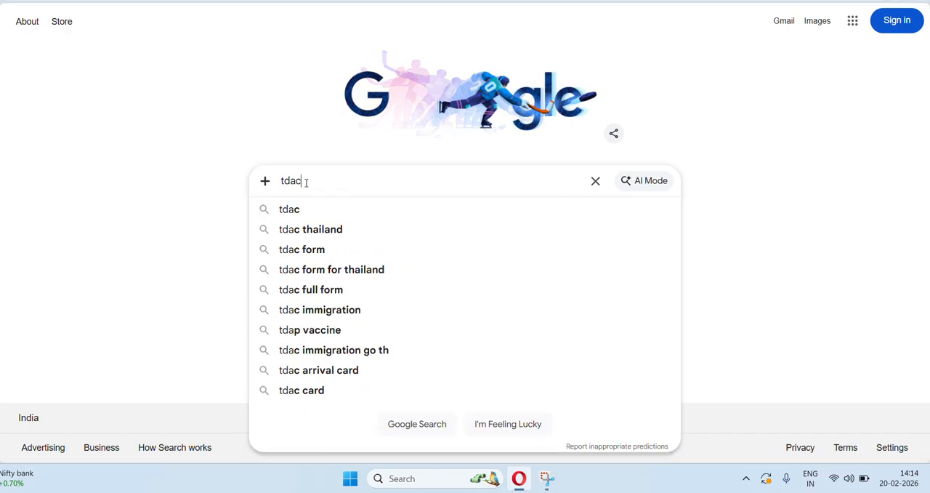
{"action": "key", "text": "Return"}
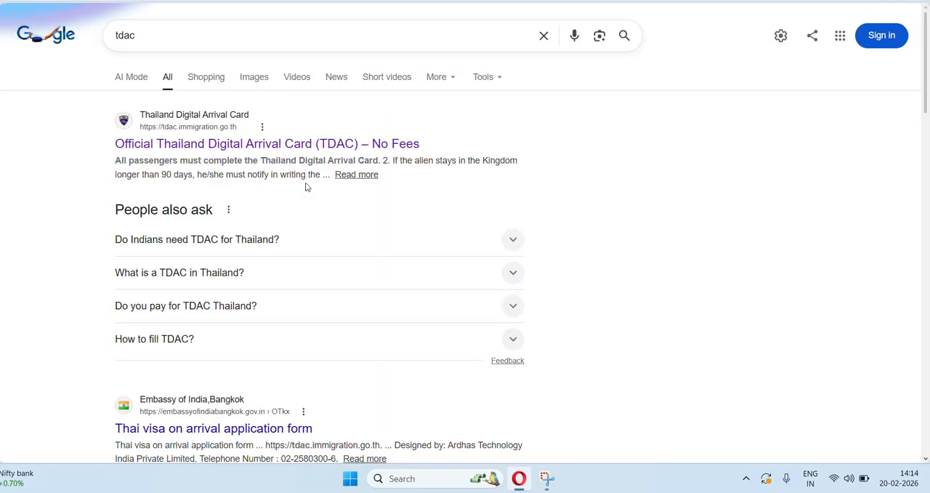
Examine the search results to tell the official Thailand Digital Arrival Card website from other TDAC pages and sponsored links.
{"action": "scroll", "coordinate": [626, 254], "scroll_direction": "down", "scroll_amount": 15}
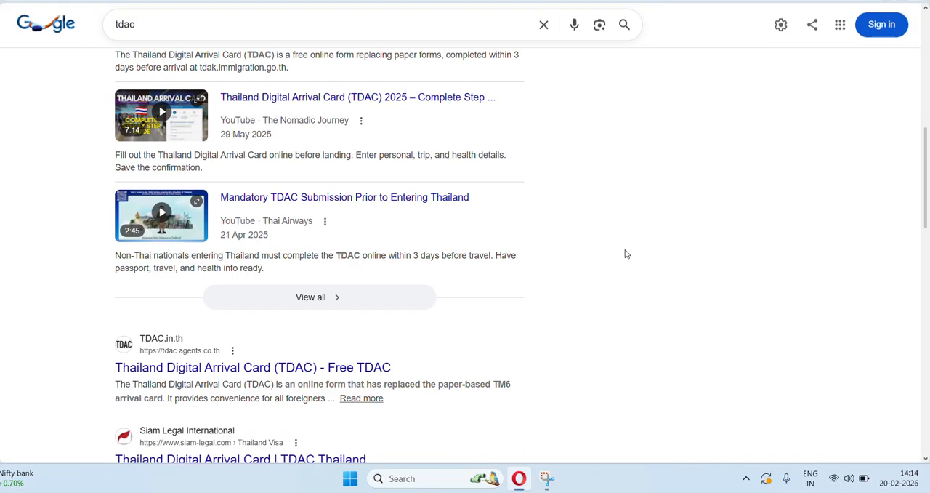
{"action": "scroll", "coordinate": [626, 254], "scroll_direction": "up", "scroll_amount": 12}
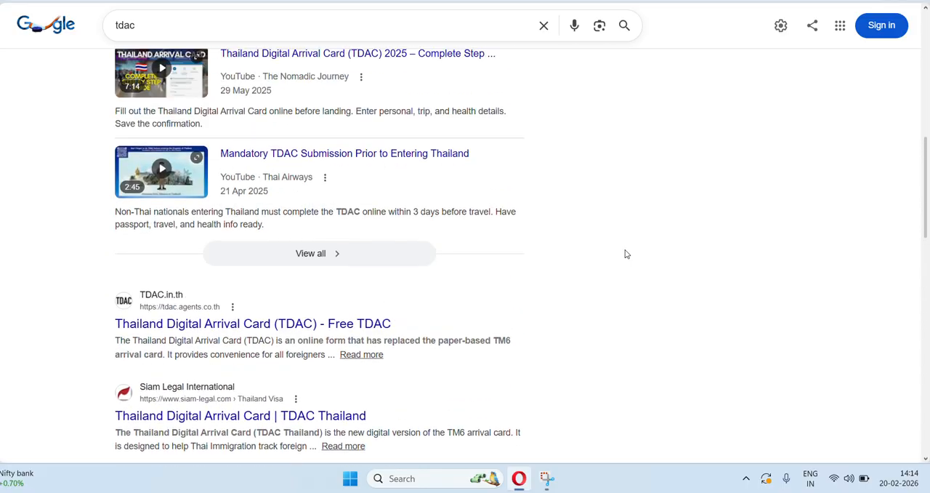
{"action": "scroll", "coordinate": [627, 254], "scroll_direction": "down", "scroll_amount": 3}
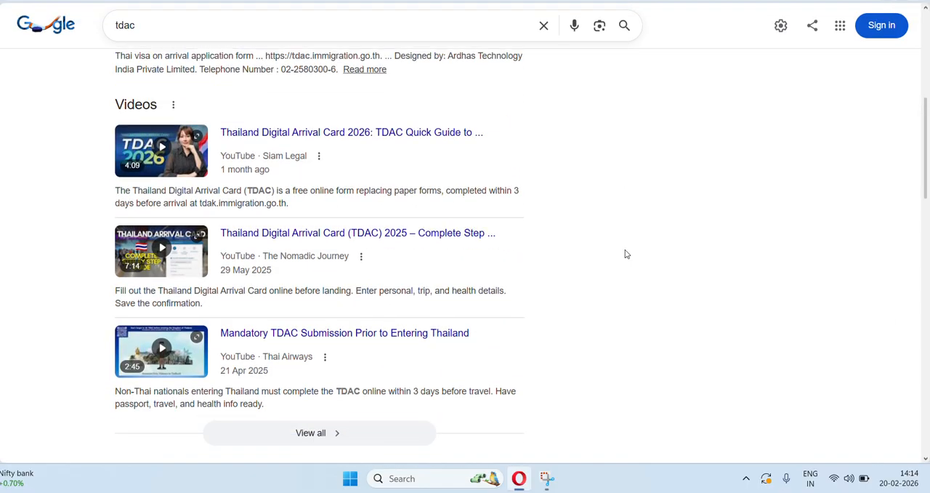
{"action": "scroll", "coordinate": [626, 253], "scroll_direction": "down", "scroll_amount": 10}
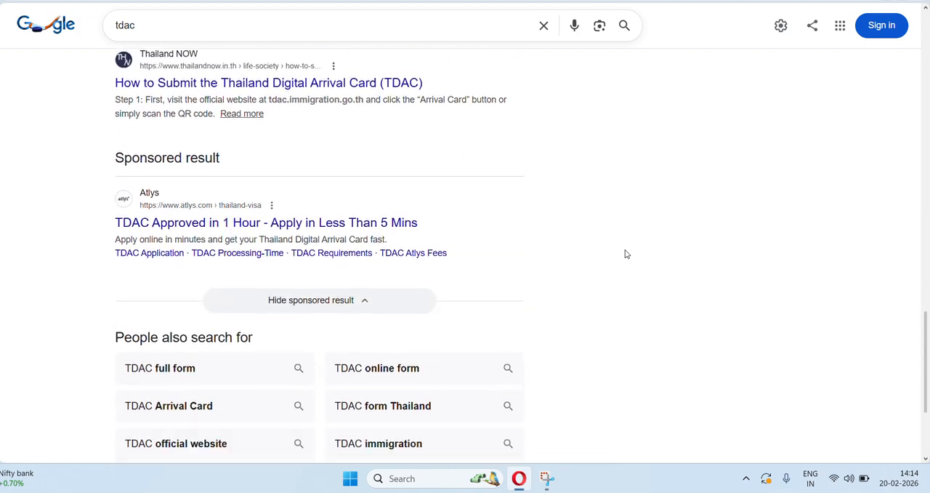
{"action": "scroll", "coordinate": [627, 254], "scroll_direction": "up", "scroll_amount": 20}
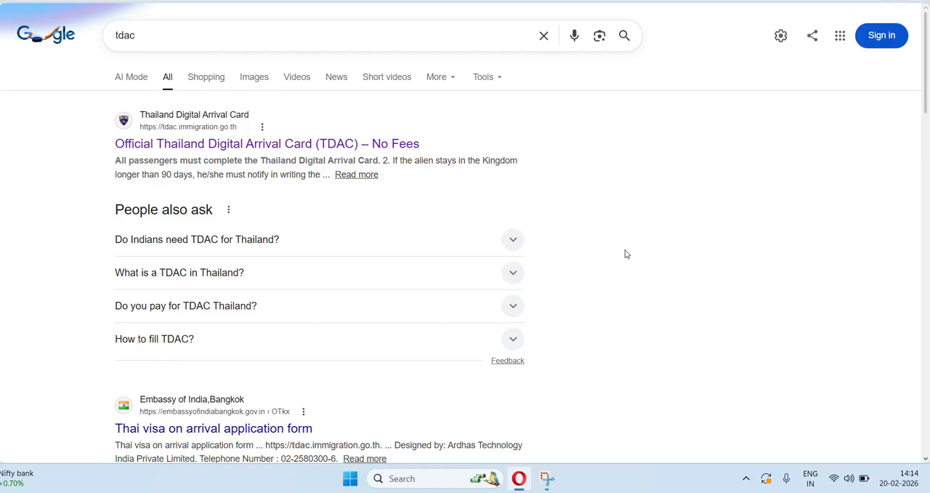
{"action": "scroll", "coordinate": [627, 253], "scroll_direction": "down", "scroll_amount": 2}
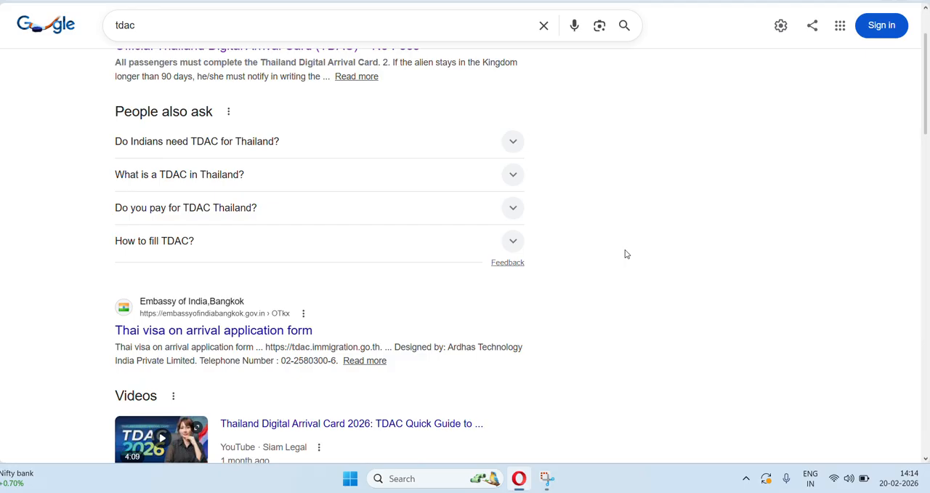
{"action": "scroll", "coordinate": [626, 254], "scroll_direction": "up", "scroll_amount": 2}
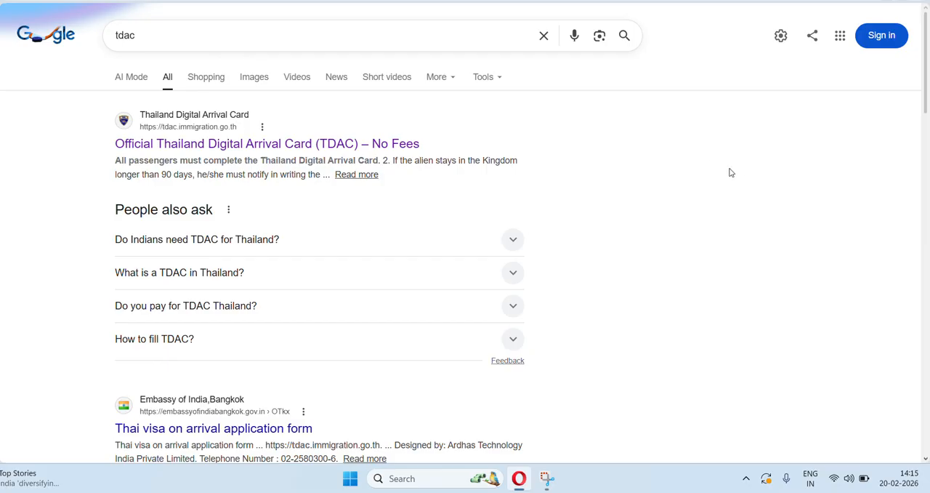
{"action": "scroll", "coordinate": [731, 283], "scroll_direction": "down", "scroll_amount": 8}
{"action": "scroll", "coordinate": [731, 283], "scroll_direction": "down", "scroll_amount": 15}
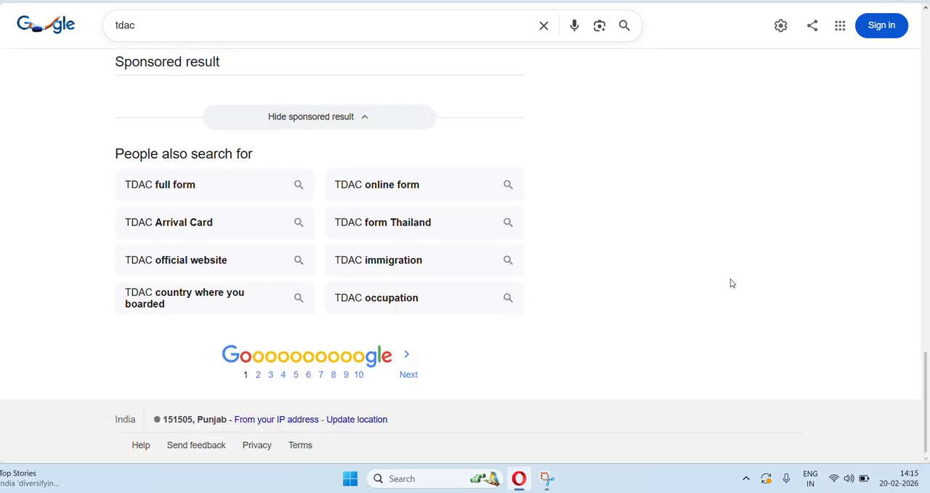
{"action": "scroll", "coordinate": [731, 283], "scroll_direction": "up", "scroll_amount": 20}
{"action": "scroll", "coordinate": [731, 282], "scroll_direction": "down", "scroll_amount": 5}
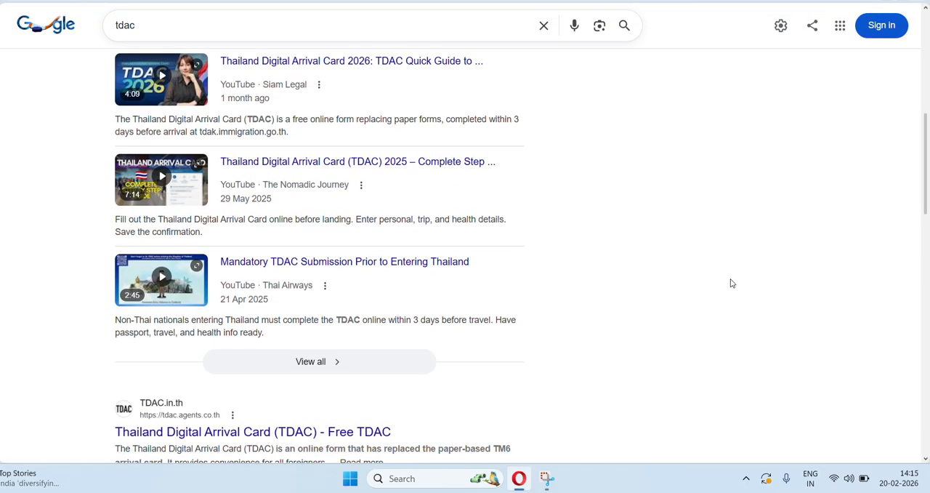
{"action": "scroll", "coordinate": [731, 283], "scroll_direction": "down", "scroll_amount": 6}
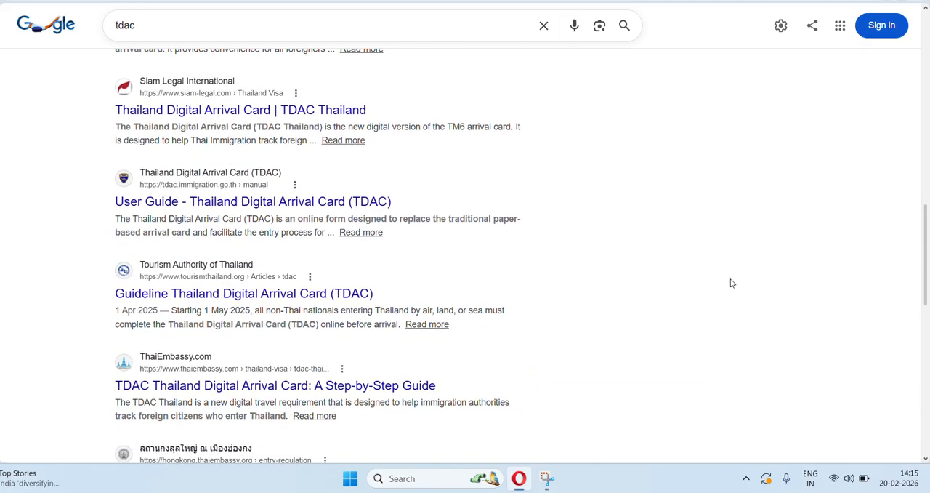
{"action": "scroll", "coordinate": [660, 225], "scroll_direction": "up", "scroll_amount": 6}
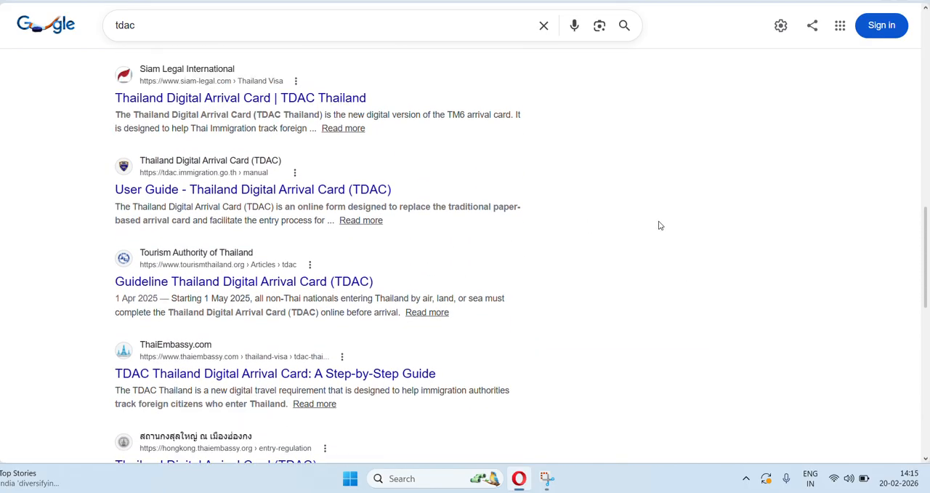
{"action": "scroll", "coordinate": [659, 226], "scroll_direction": "up", "scroll_amount": 5}
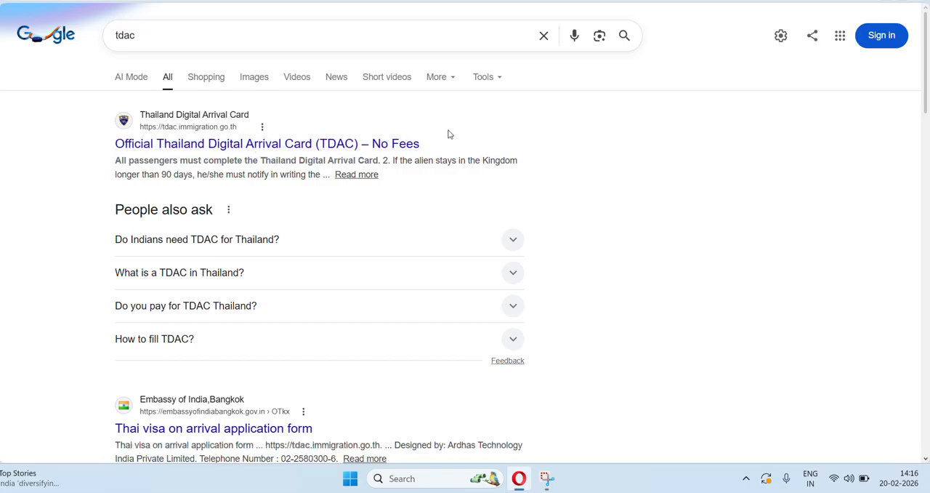
Open the official Thailand Digital Arrival Card website from the results and start a new Arrival Card.
{"action": "left_click", "coordinate": [398, 148]}
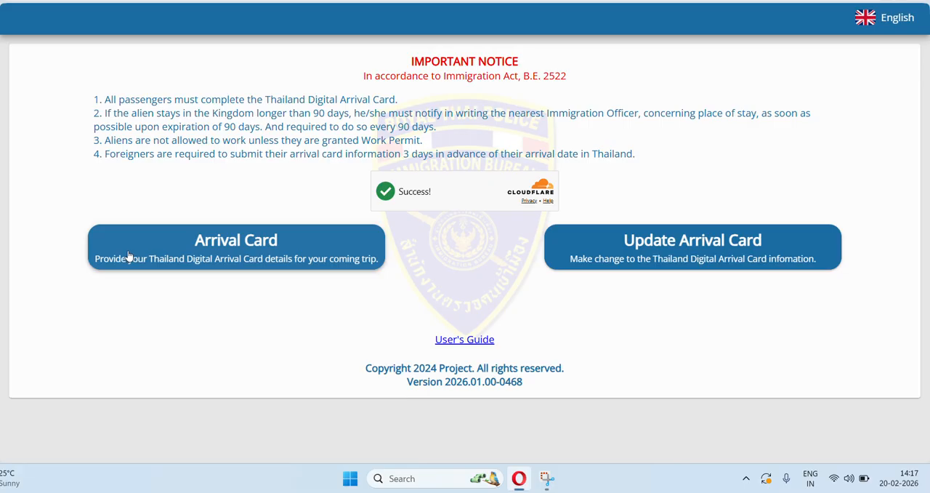
{"action": "left_click", "coordinate": [221, 250]}
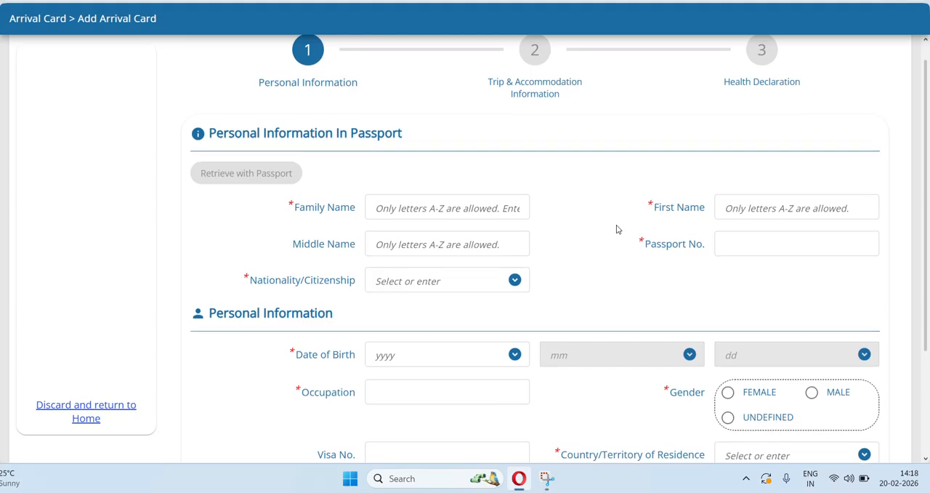
Review the Personal Information form and enter the traveller's family name as in the passport.
{"action": "scroll", "coordinate": [617, 229], "scroll_direction": "up", "scroll_amount": 1}
{"action": "scroll", "coordinate": [868, 152], "scroll_direction": "down", "scroll_amount": 3}
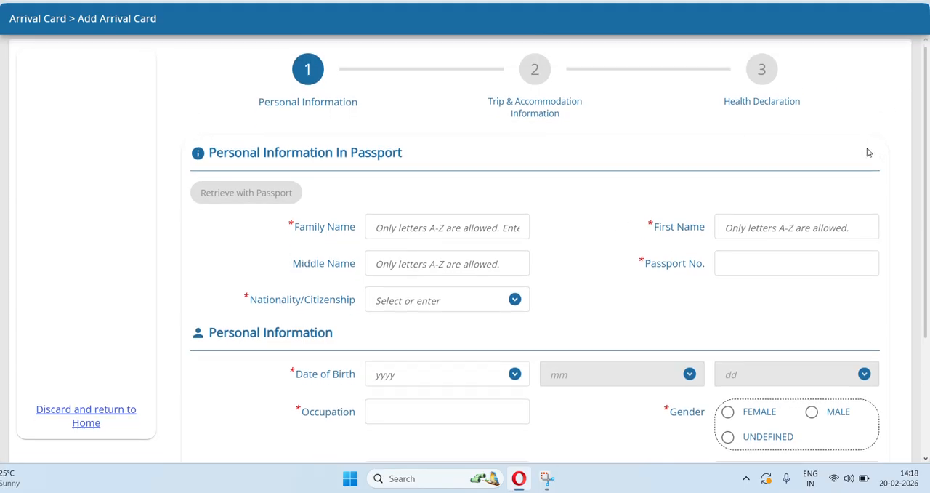
{"action": "scroll", "coordinate": [869, 153], "scroll_direction": "up", "scroll_amount": 3}
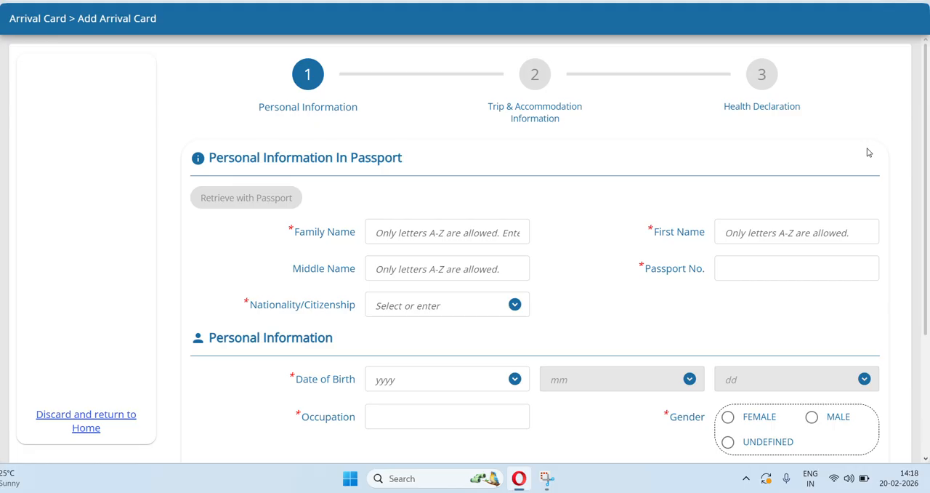
{"action": "scroll", "coordinate": [868, 151], "scroll_direction": "down", "scroll_amount": 1}
{"action": "scroll", "coordinate": [860, 152], "scroll_direction": "up", "scroll_amount": 1}
{"action": "scroll", "coordinate": [444, 189], "scroll_direction": "down", "scroll_amount": 1}
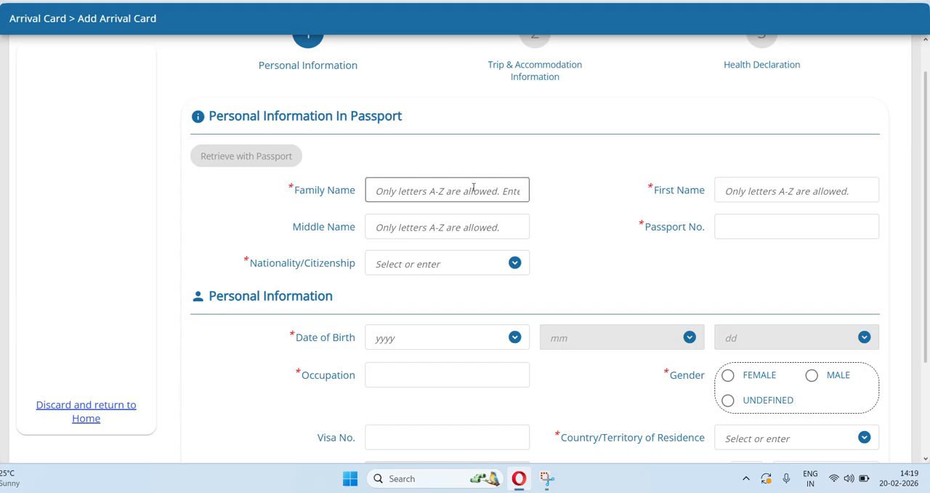
{"action": "left_click", "coordinate": [388, 191]}
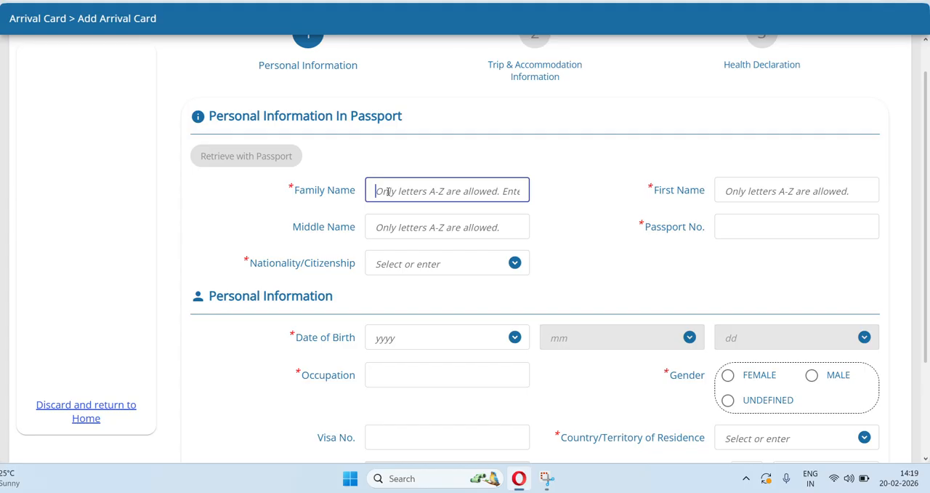
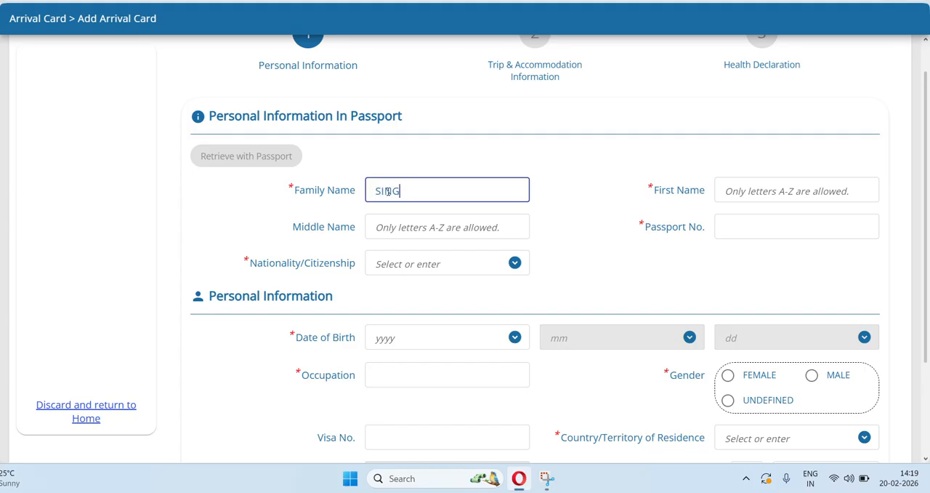
Enter the traveller's first name, replacing the initial placeholder entry "ABC".
{"action": "left_click", "coordinate": [744, 195]}
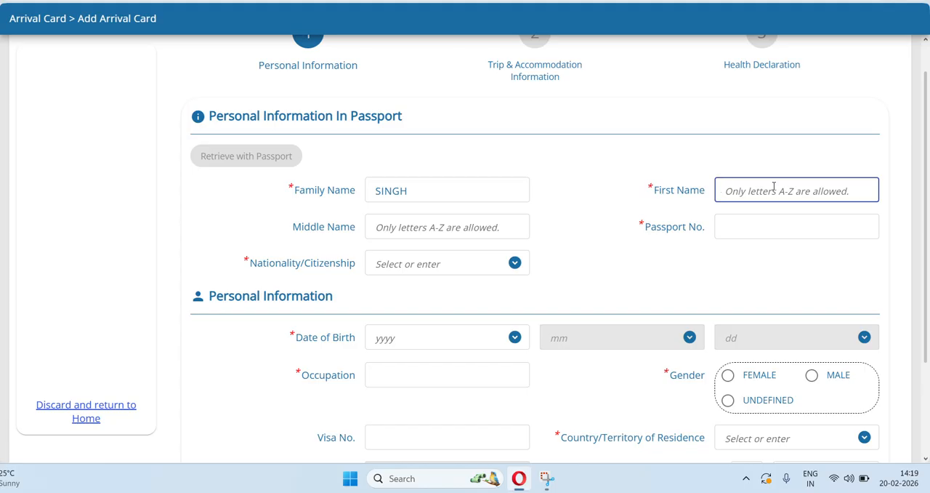
{"action": "type", "text": "ABC"}
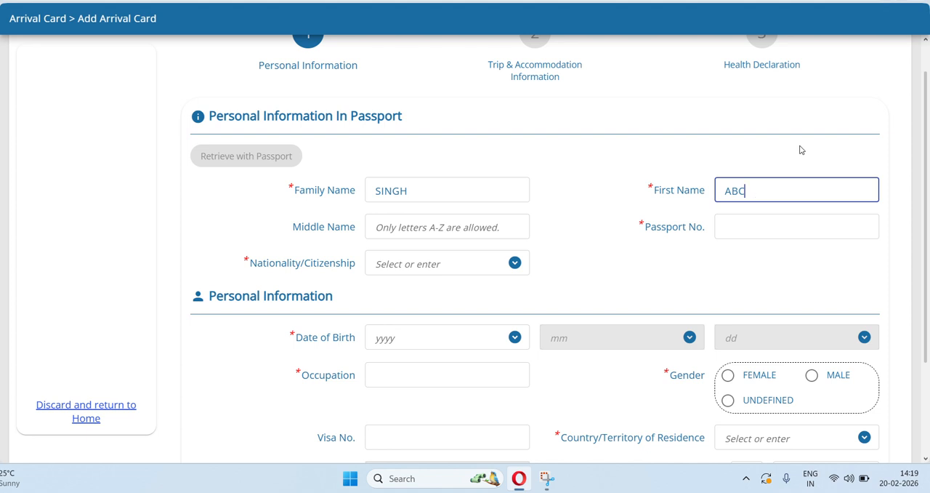
{"action": "key", "text": "BackSpace"}
{"action": "key", "text": "BackSpace"}
{"action": "key", "text": "BackSpace"}
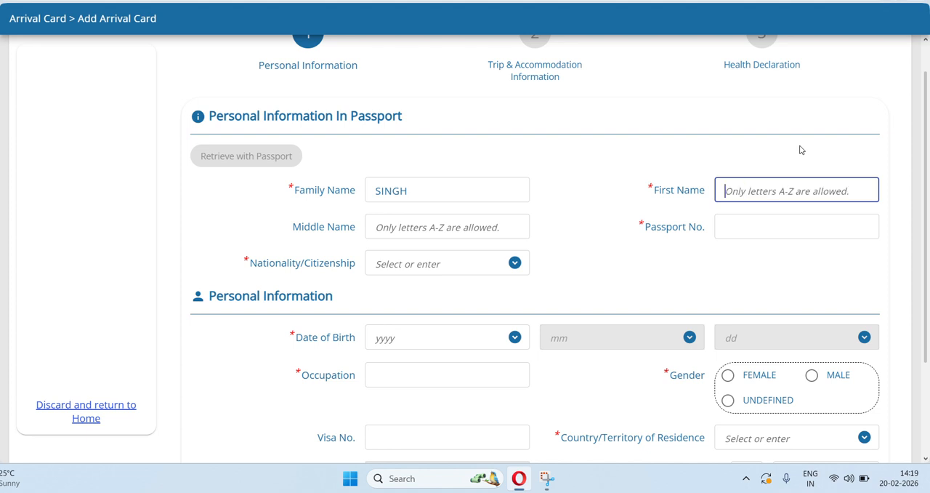
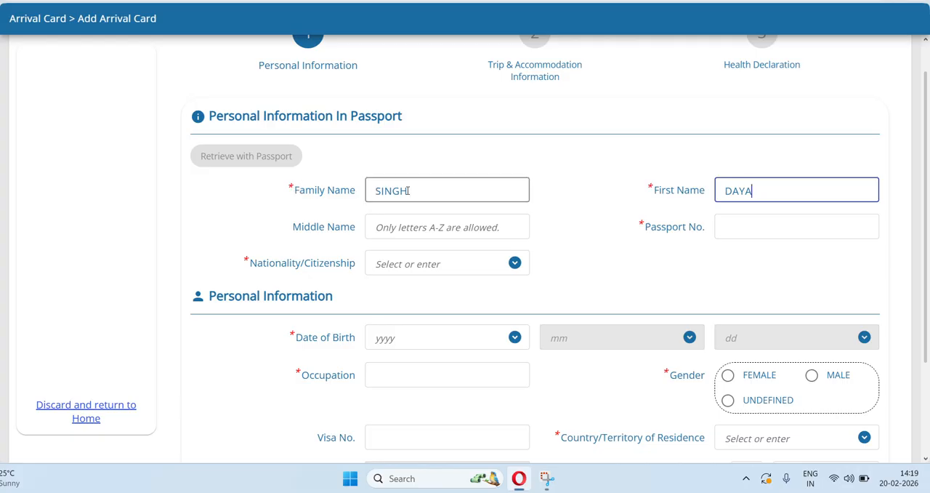
Leave the middle name blank and set the nationality/citizenship to IND : INDIAN.
{"action": "left_click", "coordinate": [393, 229]}
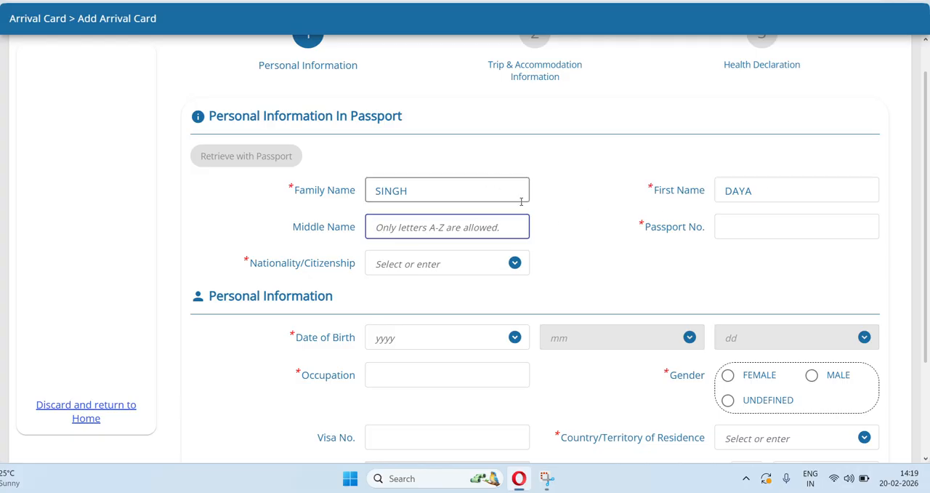
{"action": "left_click", "coordinate": [385, 263]}
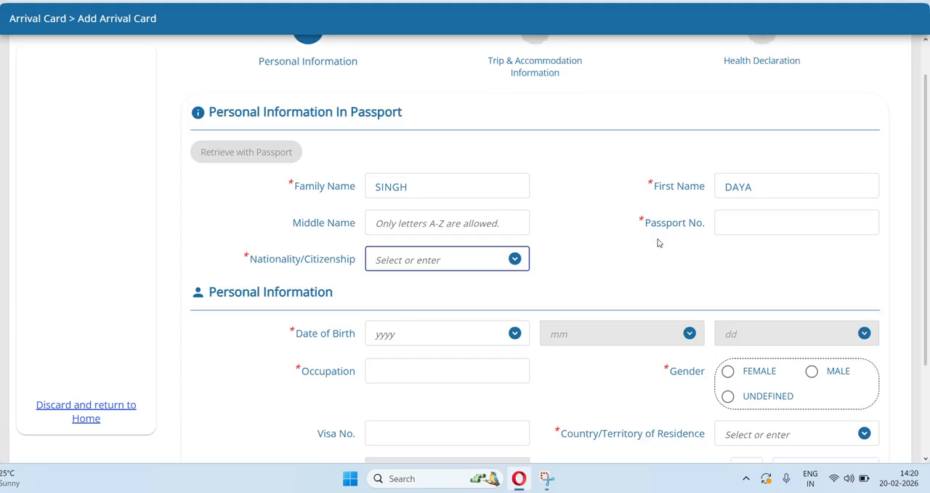
{"action": "scroll", "coordinate": [658, 243], "scroll_direction": "down", "scroll_amount": 1}
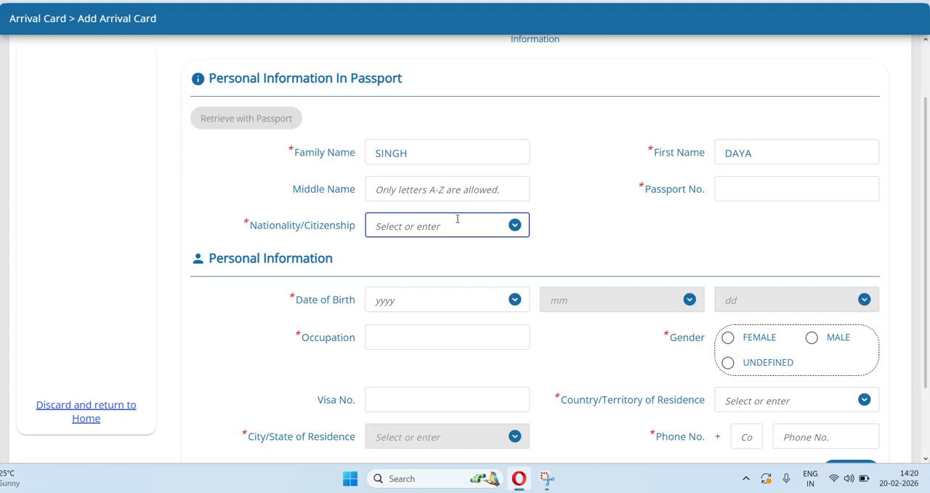
{"action": "type", "text": "IND"}
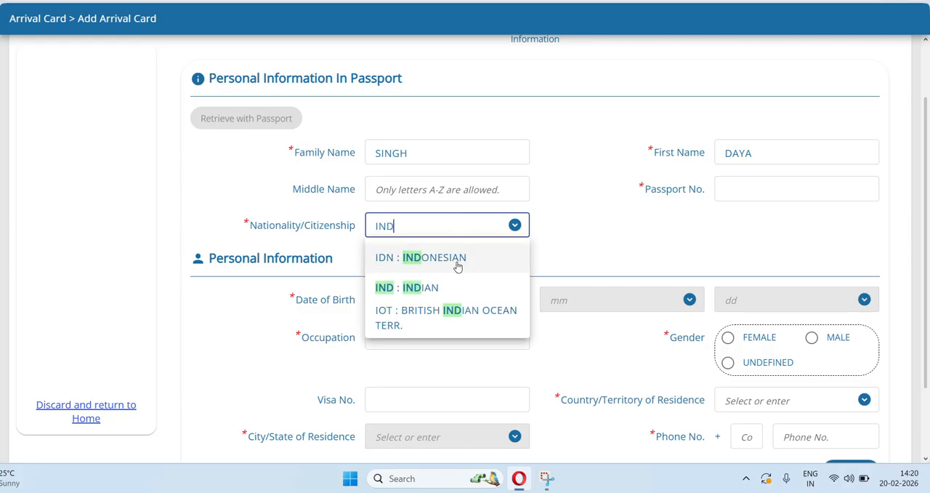
{"action": "left_click", "coordinate": [432, 290]}
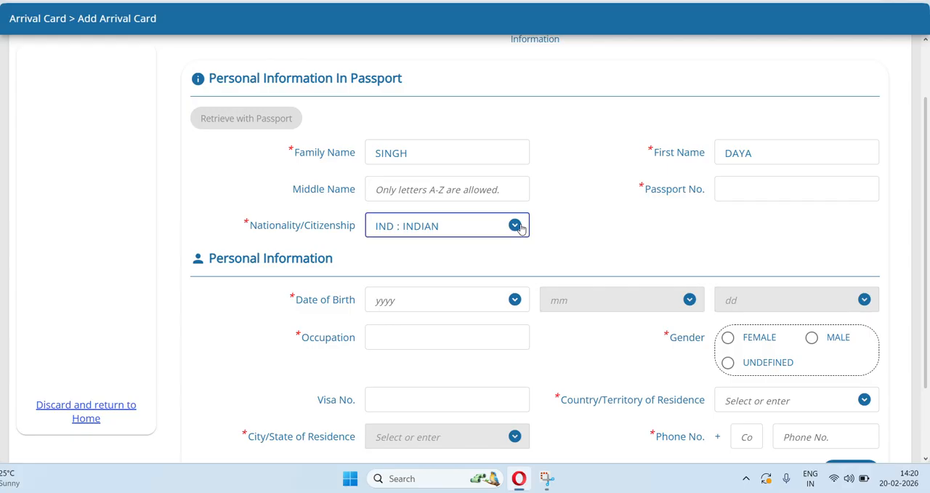
Look through the available nationality/citizenship options without changing the selected entry.
{"action": "left_click", "coordinate": [520, 228]}
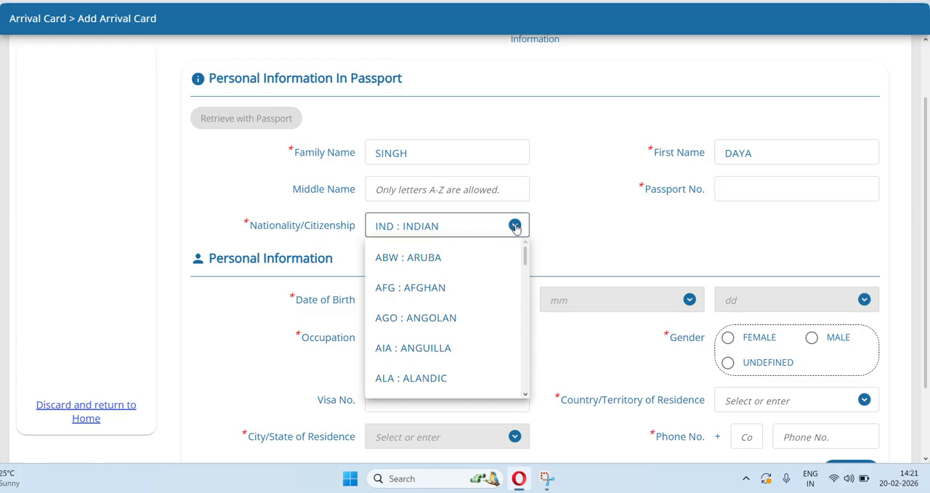
{"action": "scroll", "coordinate": [479, 295], "scroll_direction": "down", "scroll_amount": 10}
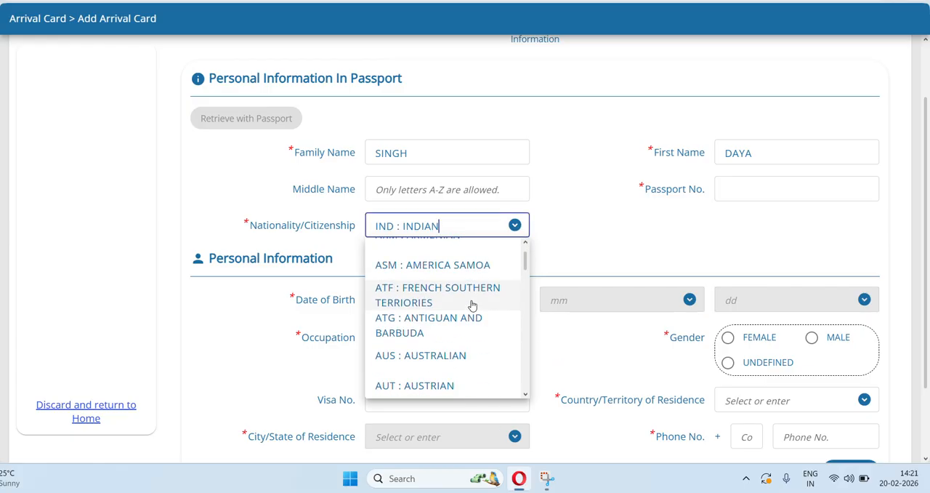
{"action": "scroll", "coordinate": [472, 305], "scroll_direction": "down", "scroll_amount": 20}
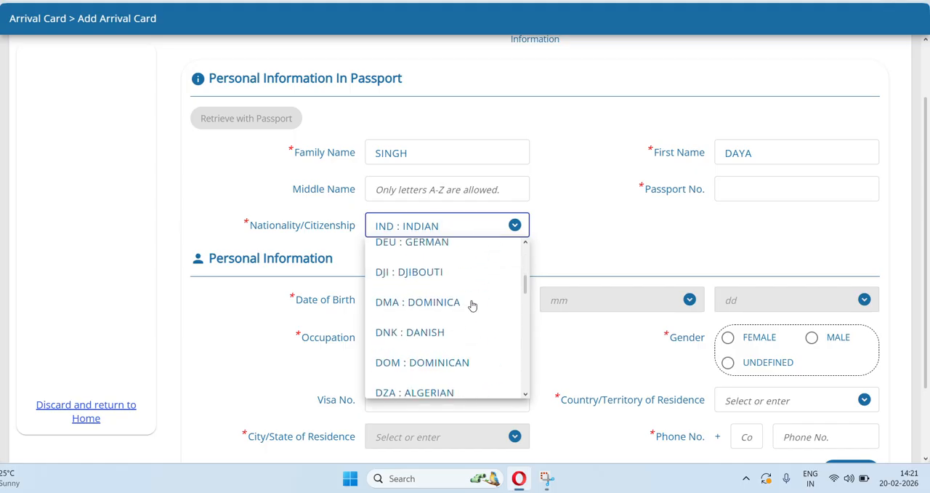
{"action": "scroll", "coordinate": [472, 305], "scroll_direction": "down", "scroll_amount": 20}
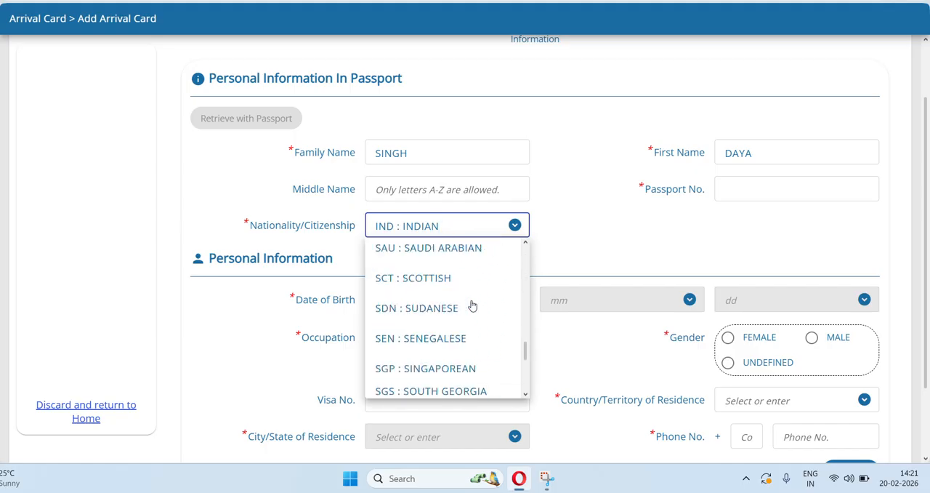
{"action": "scroll", "coordinate": [471, 306], "scroll_direction": "up", "scroll_amount": 12}
{"action": "scroll", "coordinate": [472, 305], "scroll_direction": "up", "scroll_amount": 20}
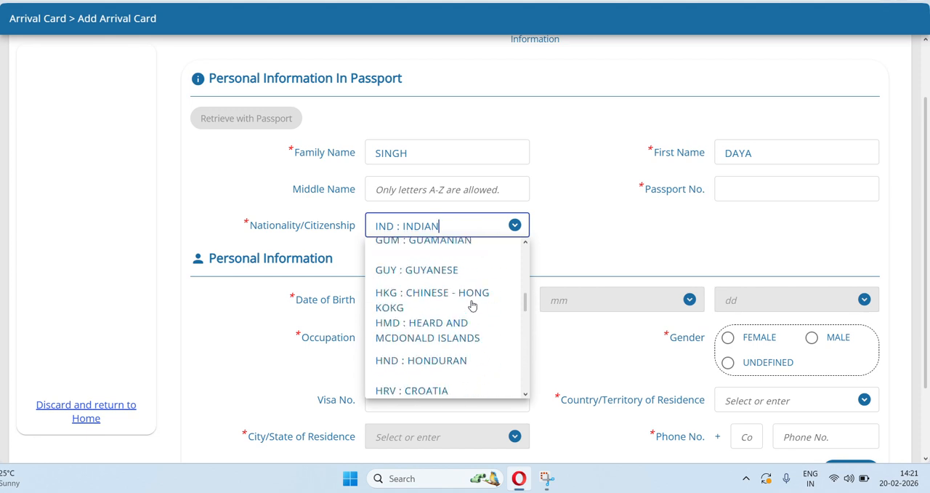
{"action": "left_click", "coordinate": [592, 230]}
Enter the traveller's date of birth as year, month and day in the Personal Information section.
{"action": "scroll", "coordinate": [590, 232], "scroll_direction": "down", "scroll_amount": 2}
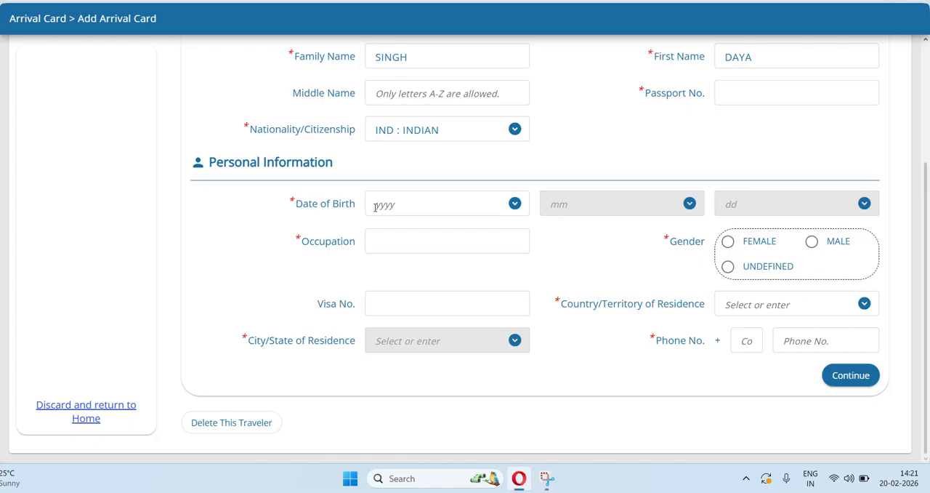
{"action": "left_click", "coordinate": [401, 206]}
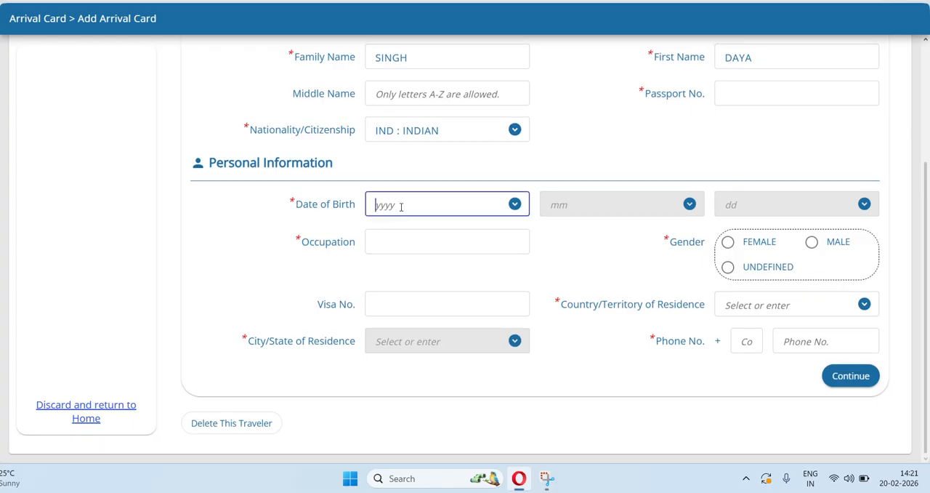
{"action": "type", "text": "1995"}
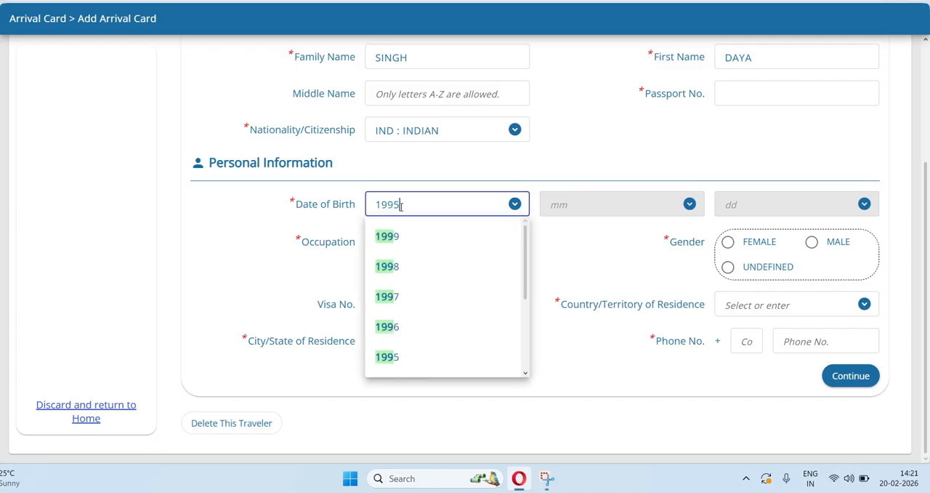
{"action": "key", "text": "Return"}
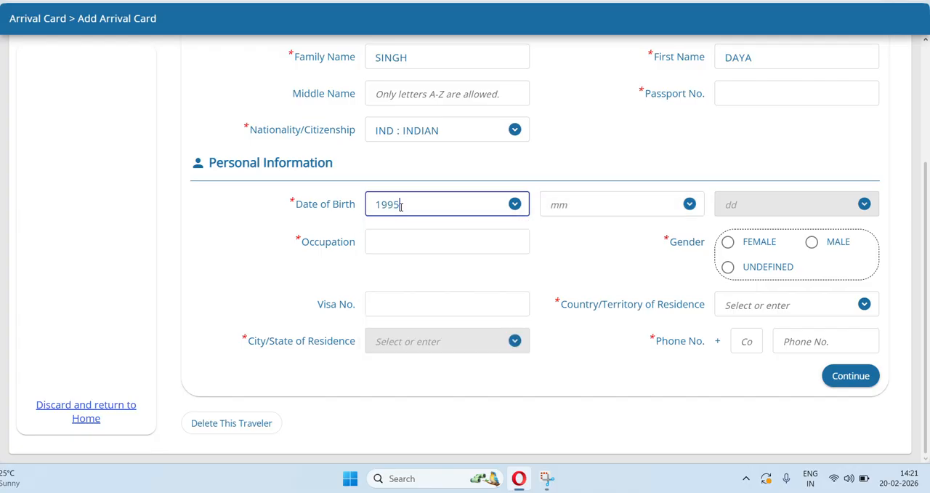
{"action": "left_click", "coordinate": [565, 208]}
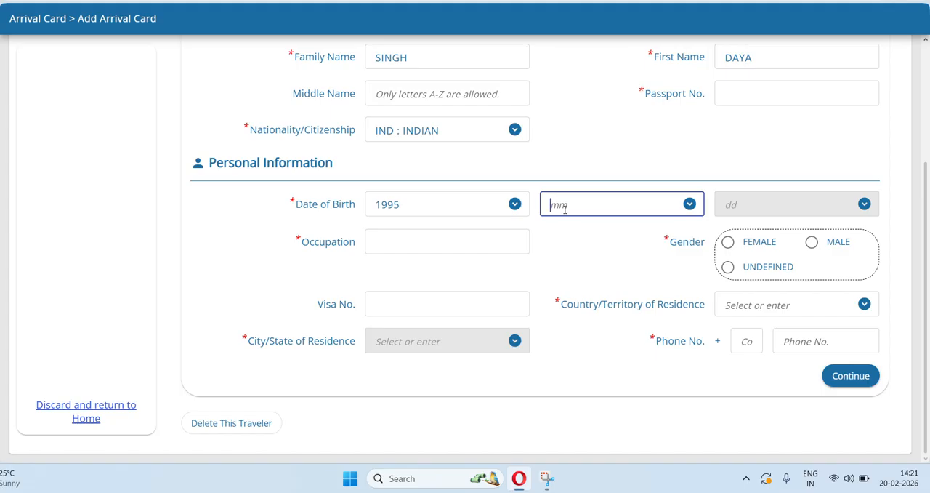
{"action": "type", "text": "12"}
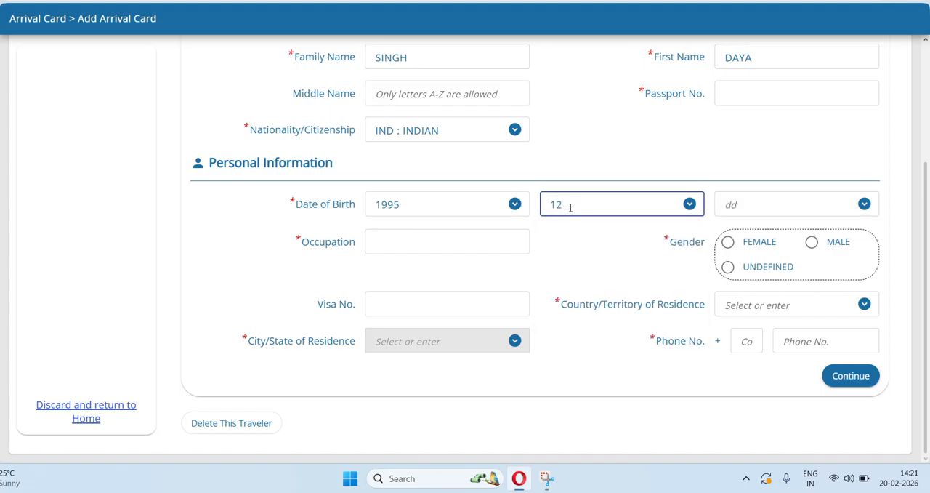
{"action": "left_click", "coordinate": [760, 206]}
{"action": "type", "text": "1"}
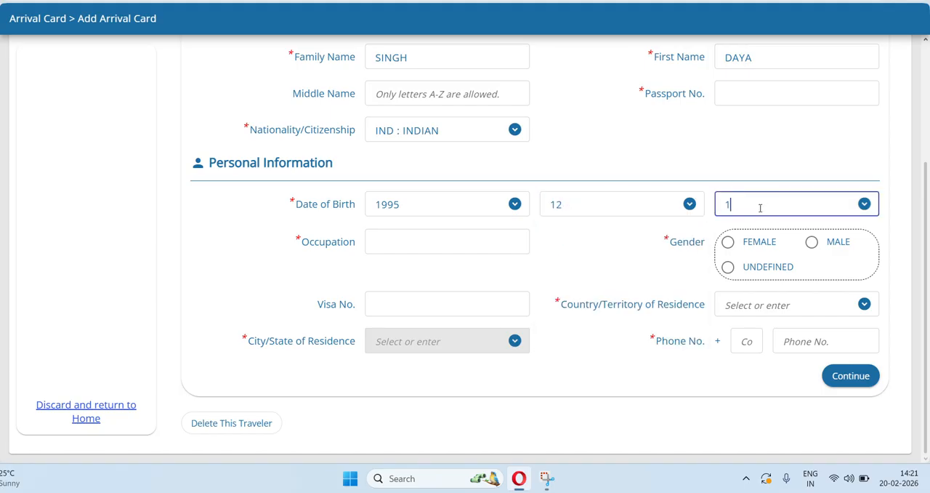
{"action": "key", "text": "BackSpace"}
{"action": "type", "text": "01"}
Enter STUDENT as the traveller's occupation and set the gender to MALE.
{"action": "left_click", "coordinate": [381, 240]}
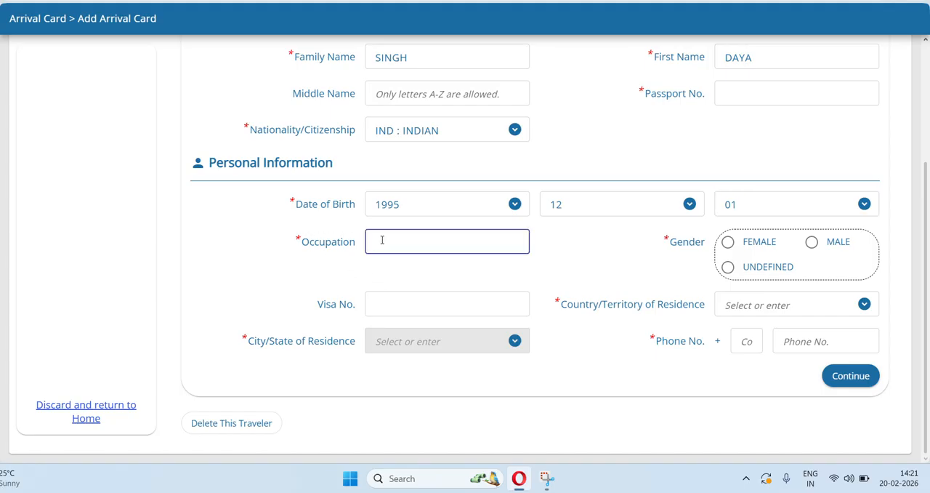
{"action": "type", "text": "STUDENT"}
{"action": "left_click", "coordinate": [392, 241]}
{"action": "key", "text": "BackSpace"}
{"action": "type", "text": "U"}
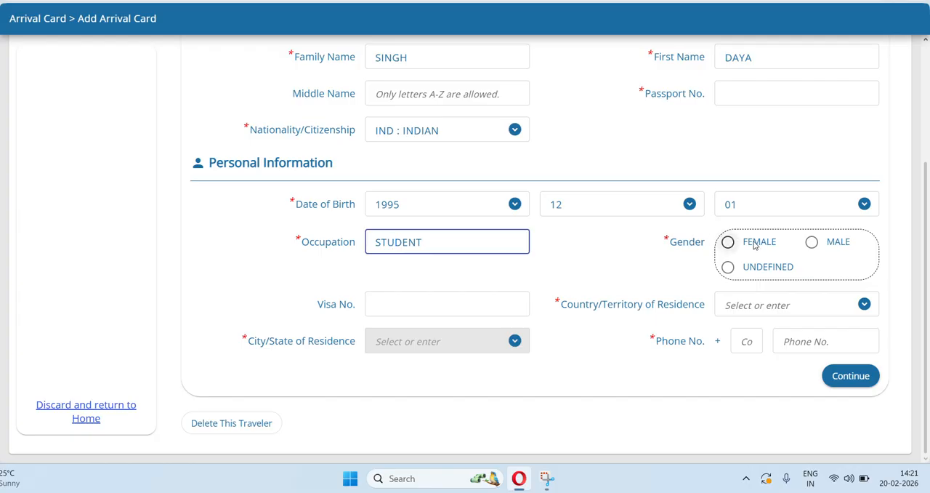
{"action": "left_click", "coordinate": [812, 242]}
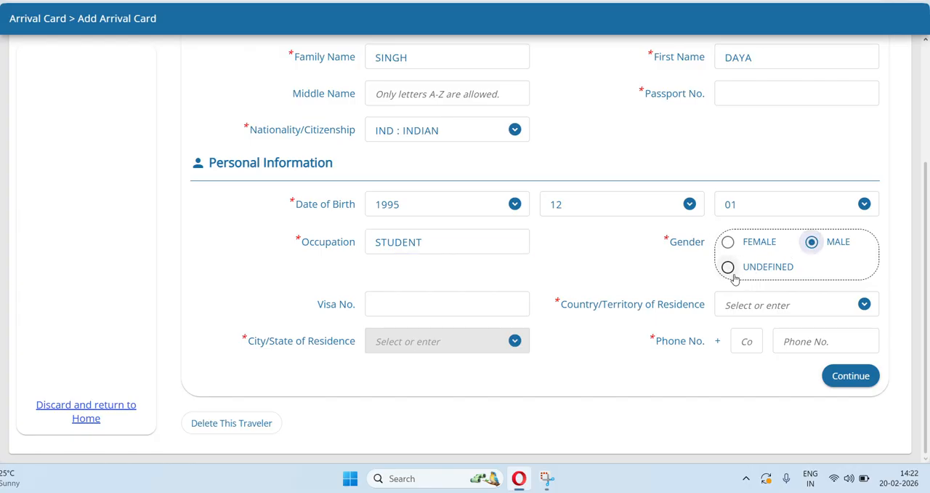
Leave the visa number blank and set the country/territory of residence to IND : REPUBLIC OF INDIA.
{"action": "scroll", "coordinate": [545, 271], "scroll_direction": "down", "scroll_amount": 1}
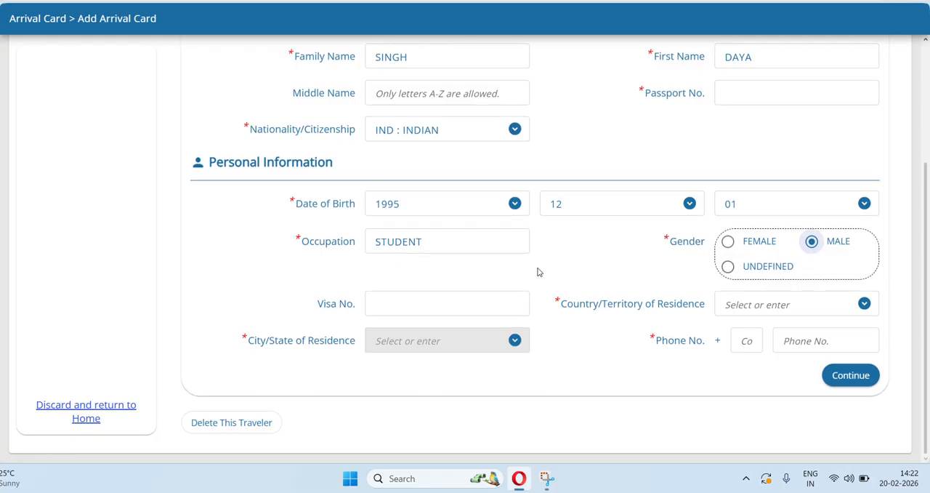
{"action": "left_click", "coordinate": [391, 310]}
{"action": "left_click", "coordinate": [865, 309]}
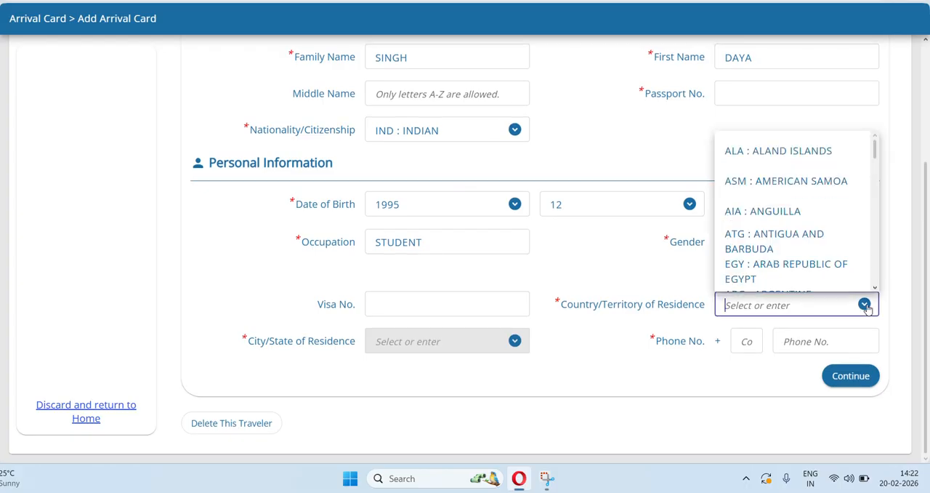
{"action": "scroll", "coordinate": [812, 245], "scroll_direction": "down", "scroll_amount": 5}
{"action": "scroll", "coordinate": [813, 244], "scroll_direction": "down", "scroll_amount": 6}
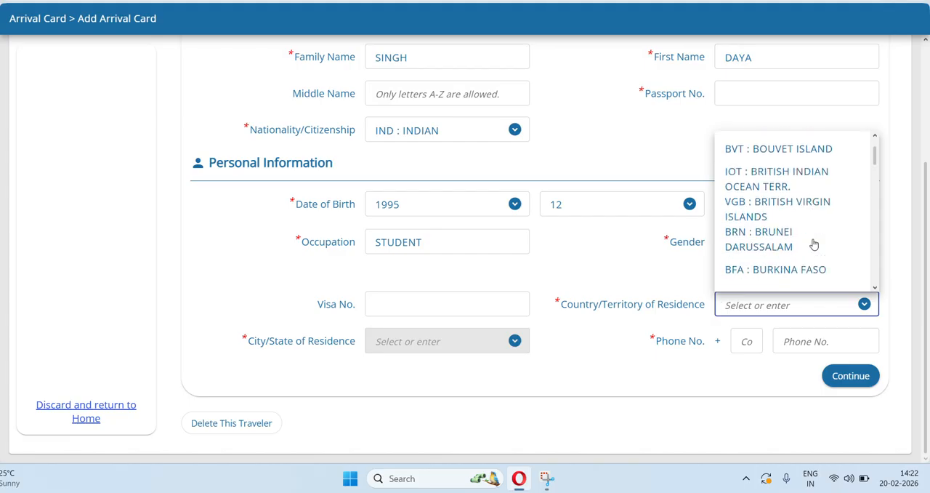
{"action": "scroll", "coordinate": [813, 244], "scroll_direction": "down", "scroll_amount": 6}
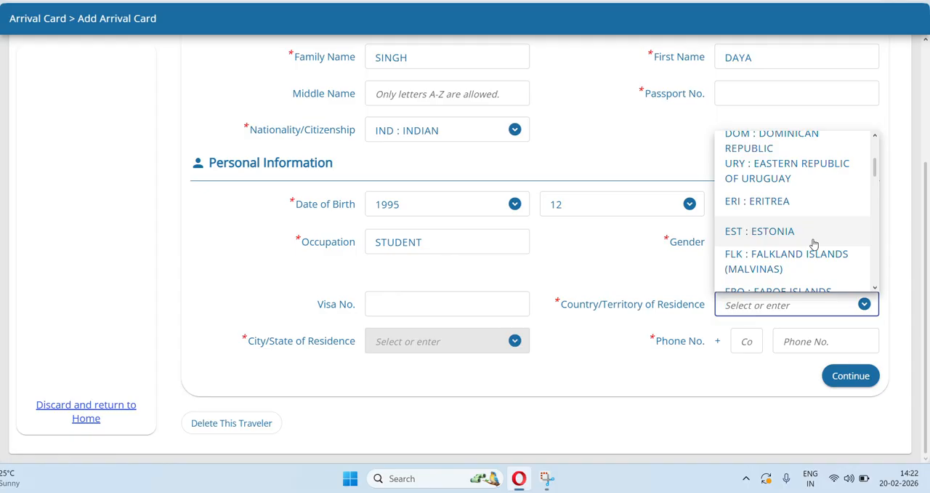
{"action": "scroll", "coordinate": [813, 245], "scroll_direction": "down", "scroll_amount": 3}
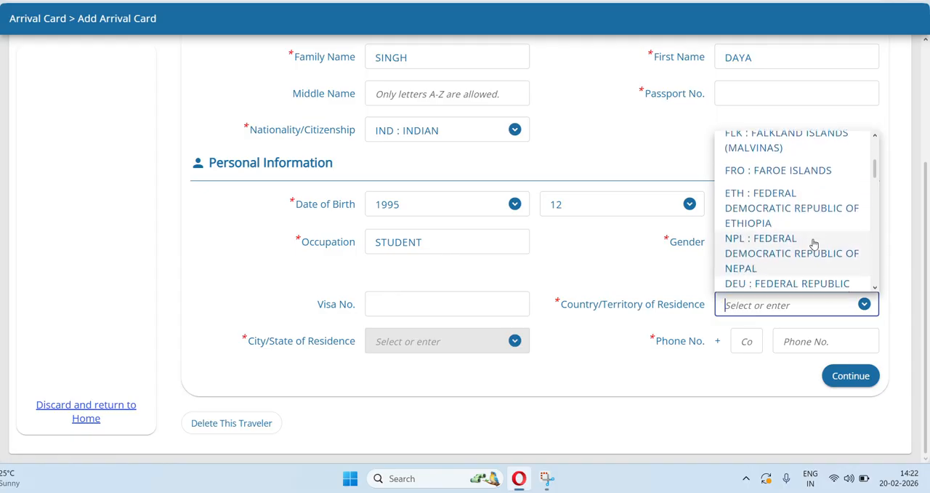
{"action": "scroll", "coordinate": [813, 244], "scroll_direction": "down", "scroll_amount": 3}
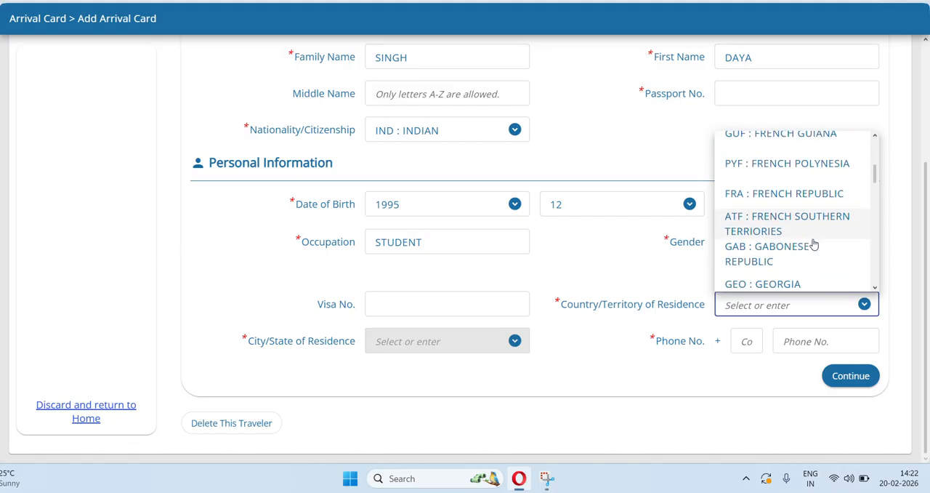
{"action": "scroll", "coordinate": [813, 244], "scroll_direction": "down", "scroll_amount": 2}
{"action": "scroll", "coordinate": [813, 244], "scroll_direction": "down", "scroll_amount": 3}
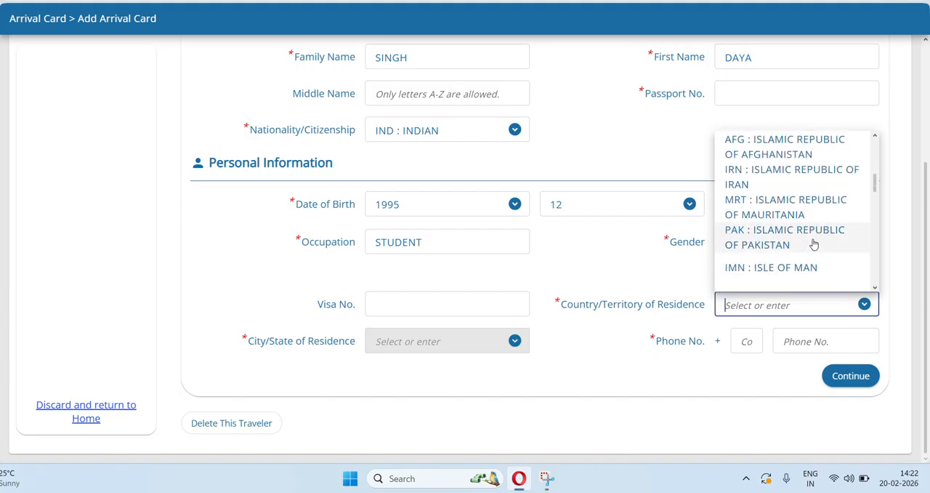
{"action": "scroll", "coordinate": [814, 245], "scroll_direction": "down", "scroll_amount": 5}
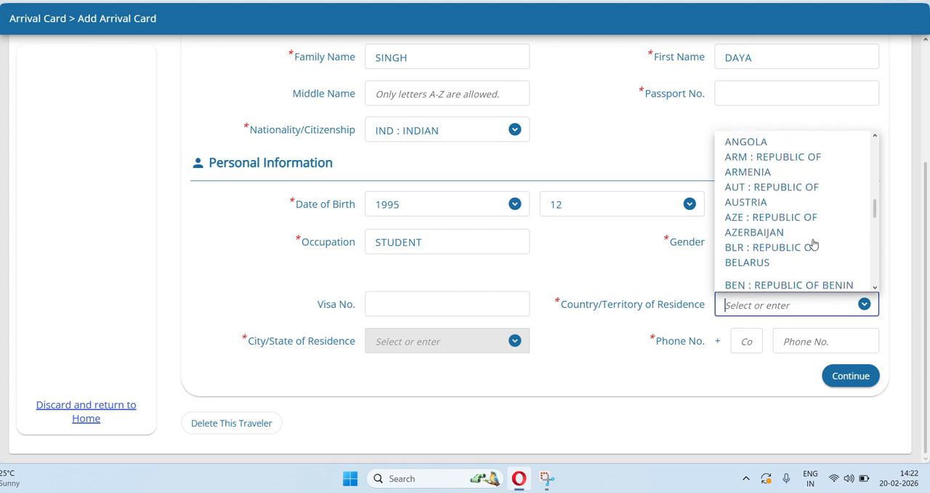
{"action": "scroll", "coordinate": [813, 244], "scroll_direction": "down", "scroll_amount": 5}
{"action": "scroll", "coordinate": [813, 244], "scroll_direction": "down", "scroll_amount": 5}
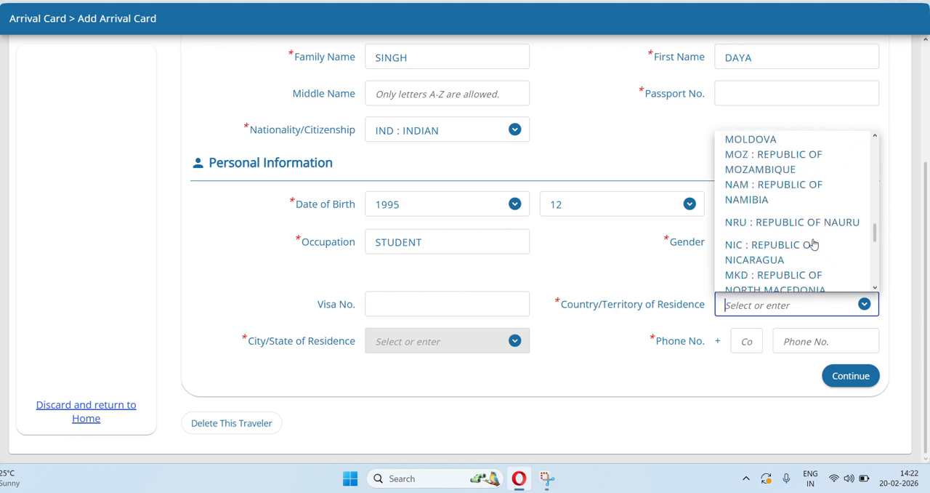
{"action": "scroll", "coordinate": [813, 244], "scroll_direction": "up", "scroll_amount": 6}
{"action": "scroll", "coordinate": [813, 244], "scroll_direction": "down", "scroll_amount": 2}
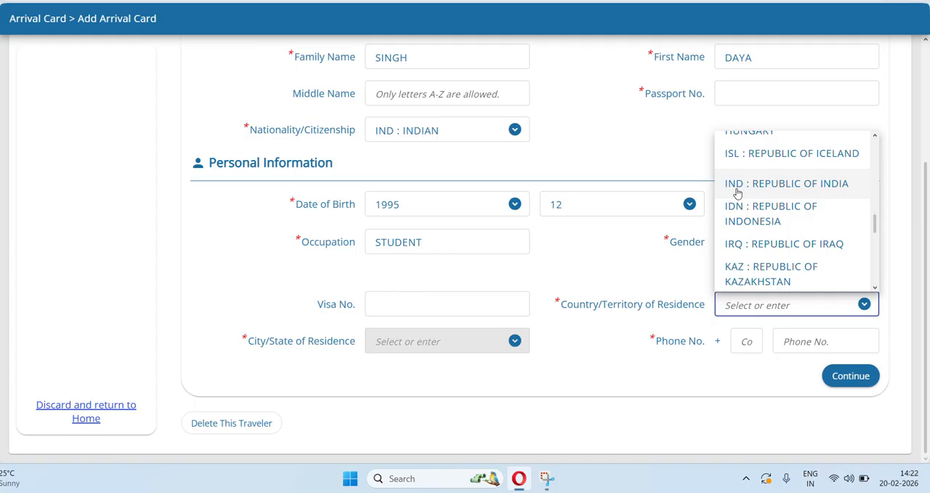
{"action": "left_click", "coordinate": [814, 192]}
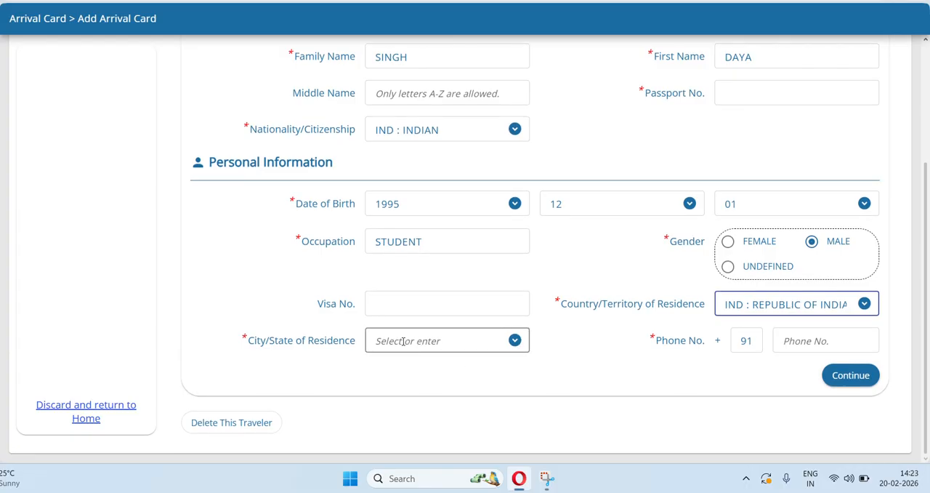
Set the city/state of residence to PUNJAB.
{"action": "left_click", "coordinate": [514, 341]}
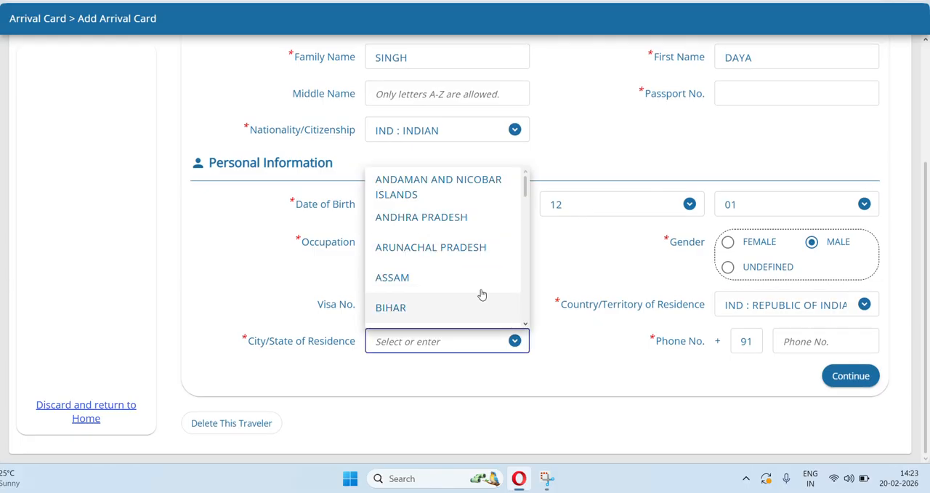
{"action": "scroll", "coordinate": [472, 288], "scroll_direction": "down", "scroll_amount": 10}
{"action": "scroll", "coordinate": [473, 288], "scroll_direction": "up", "scroll_amount": 10}
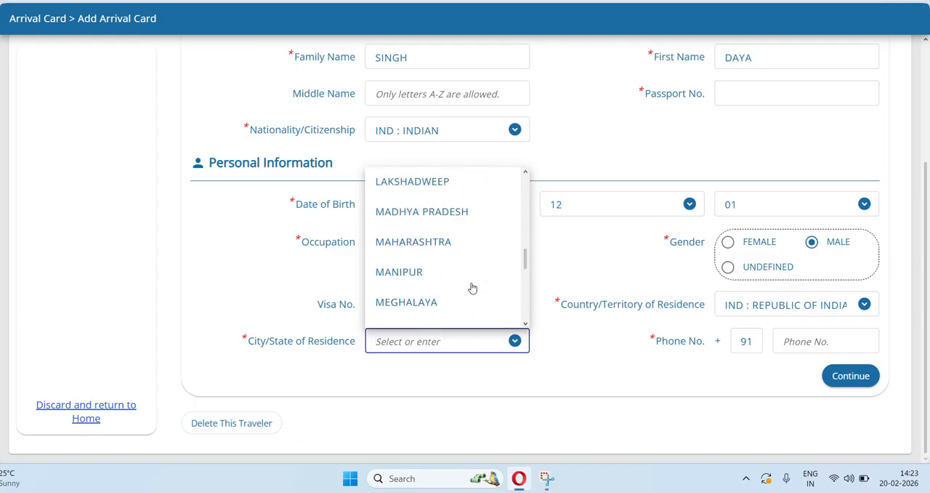
{"action": "scroll", "coordinate": [472, 288], "scroll_direction": "down", "scroll_amount": 10}
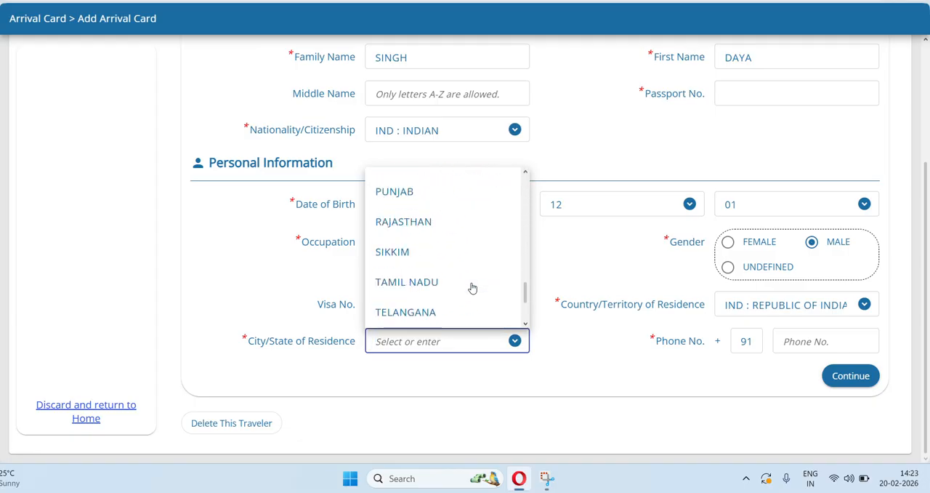
{"action": "scroll", "coordinate": [471, 287], "scroll_direction": "up", "scroll_amount": 2}
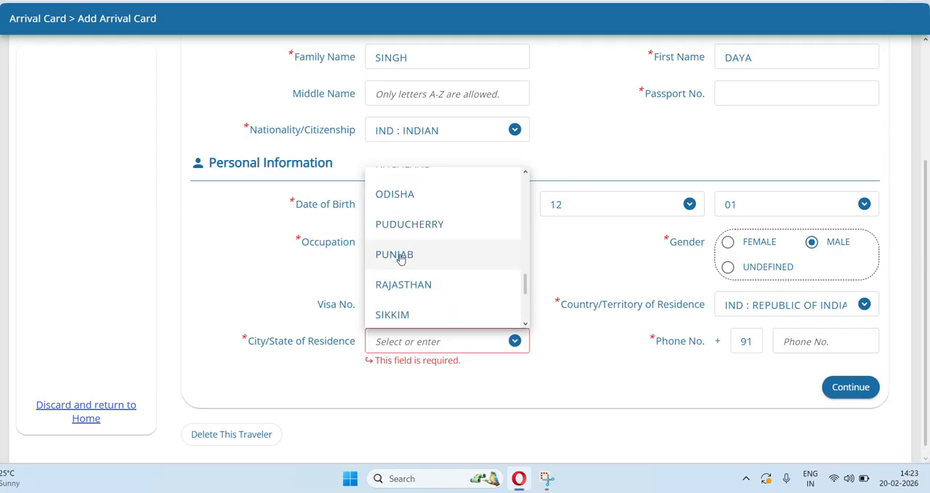
{"action": "left_click", "coordinate": [402, 258]}
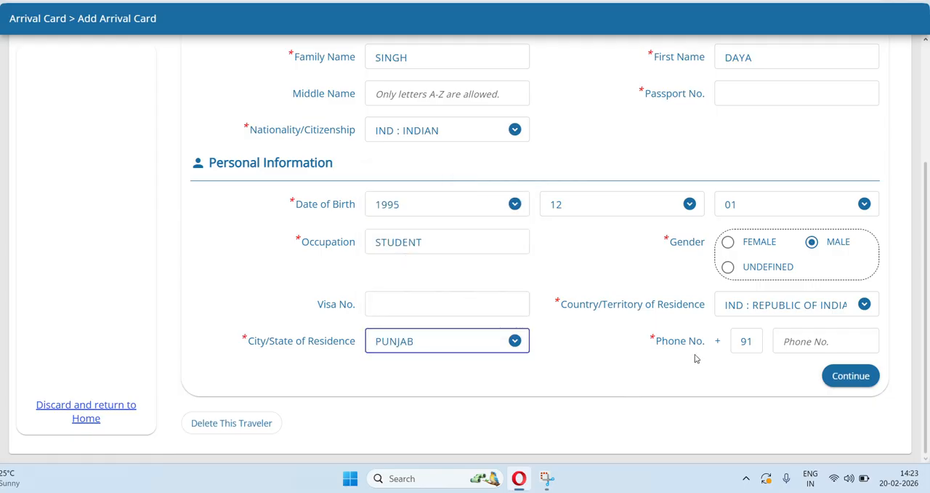
Enter the traveller's phone number and try to continue past the Personal Information page.
{"action": "left_click", "coordinate": [803, 335]}
{"action": "type", "text": "123456789"}
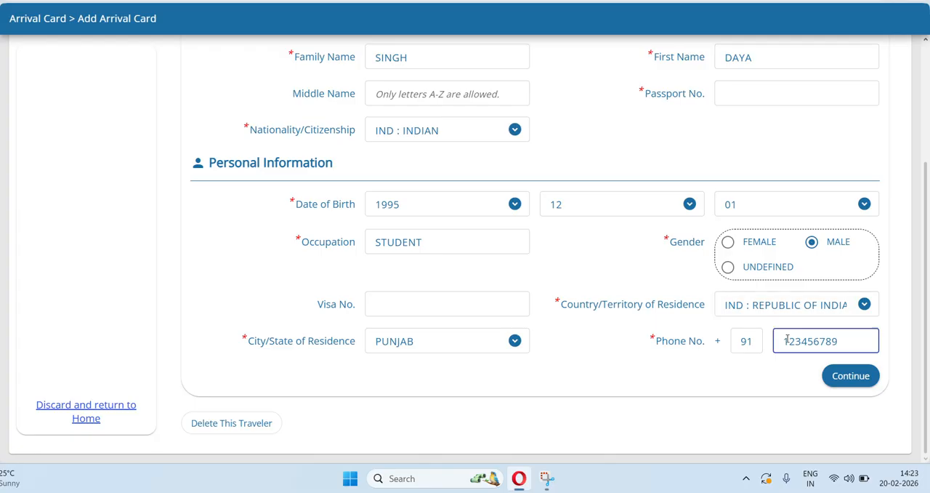
{"action": "left_click", "coordinate": [839, 380]}
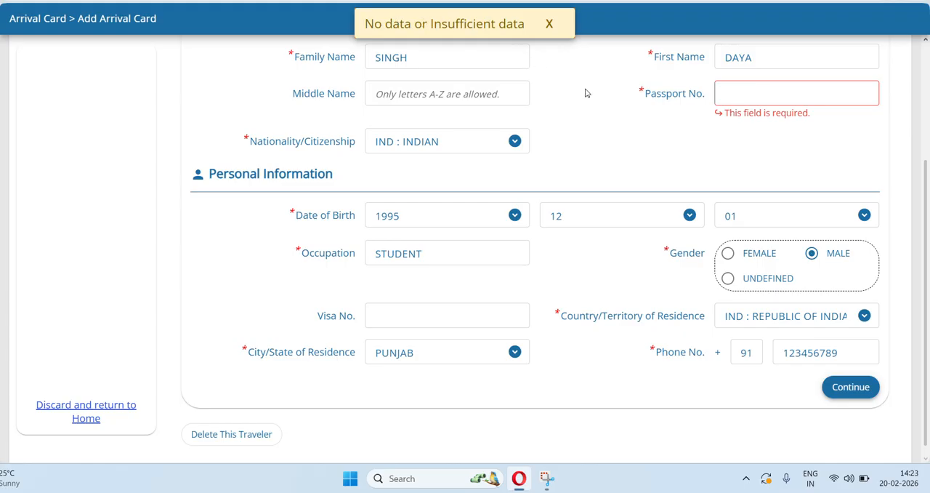
{"action": "scroll", "coordinate": [657, 130], "scroll_direction": "up", "scroll_amount": 2}
{"action": "scroll", "coordinate": [657, 130], "scroll_direction": "down", "scroll_amount": 1}
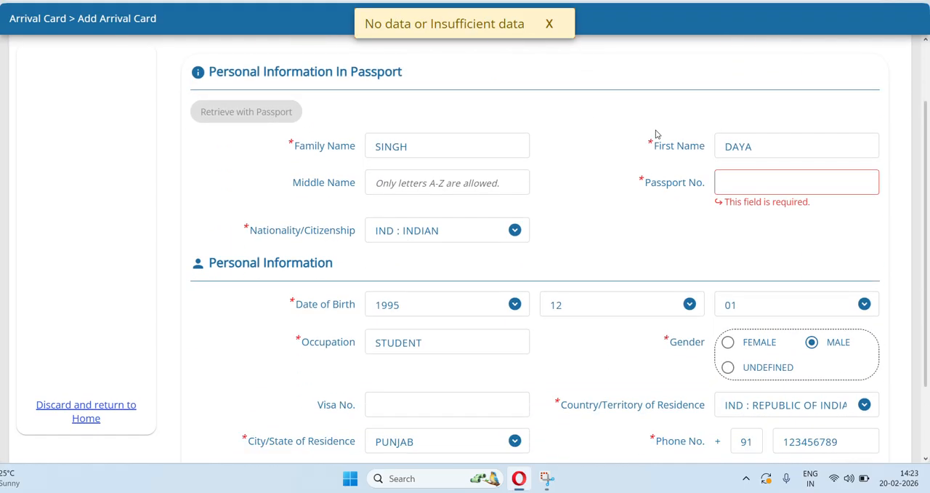
Fill in the traveller's missing passport number and continue to the Trip & Accommodation Information page.
{"action": "scroll", "coordinate": [603, 200], "scroll_direction": "down", "scroll_amount": 1}
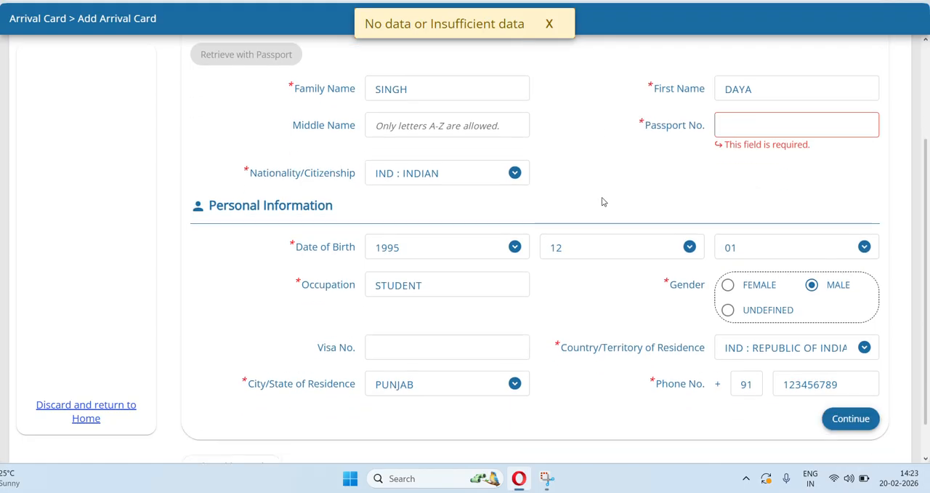
{"action": "scroll", "coordinate": [644, 159], "scroll_direction": "down", "scroll_amount": 1}
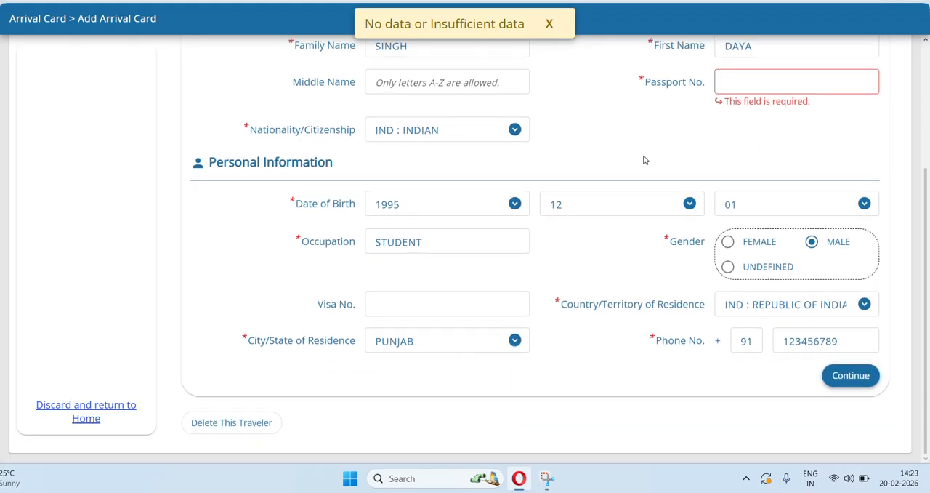
{"action": "scroll", "coordinate": [644, 159], "scroll_direction": "up", "scroll_amount": 2}
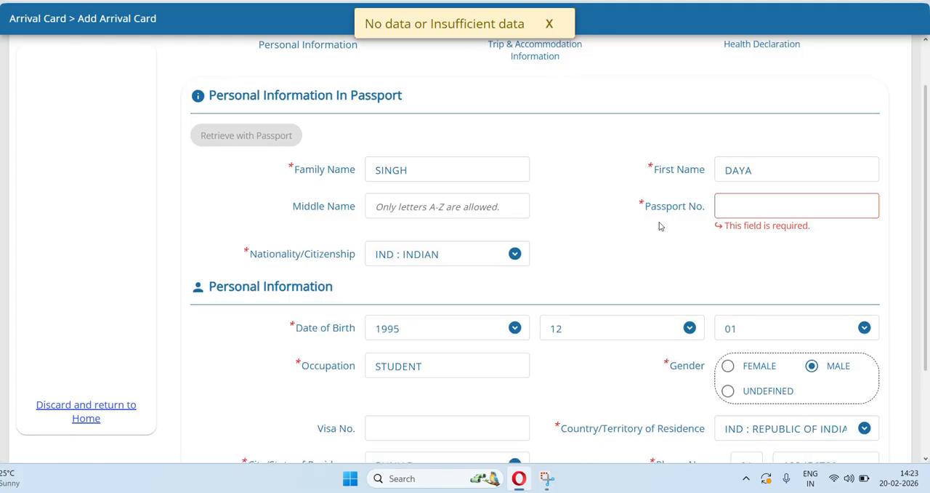
{"action": "scroll", "coordinate": [658, 224], "scroll_direction": "down", "scroll_amount": 2}
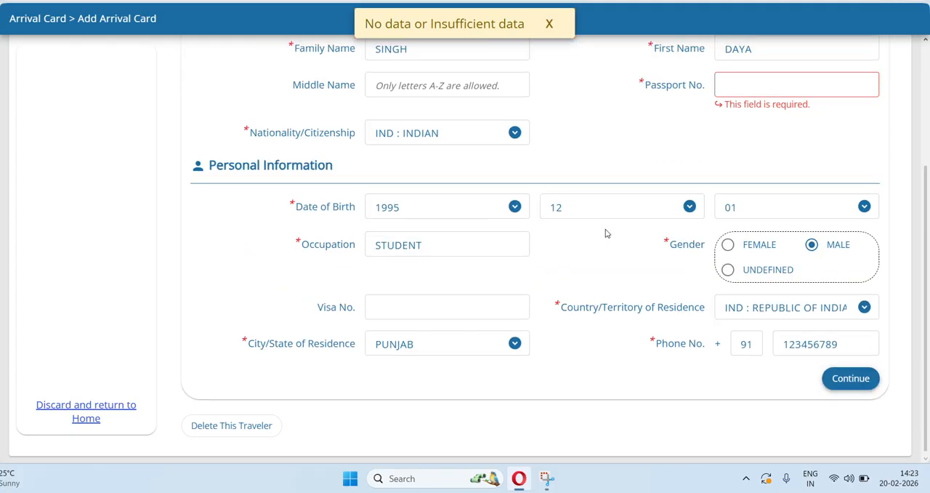
{"action": "scroll", "coordinate": [606, 235], "scroll_direction": "up", "scroll_amount": 3}
{"action": "left_click", "coordinate": [749, 248]}
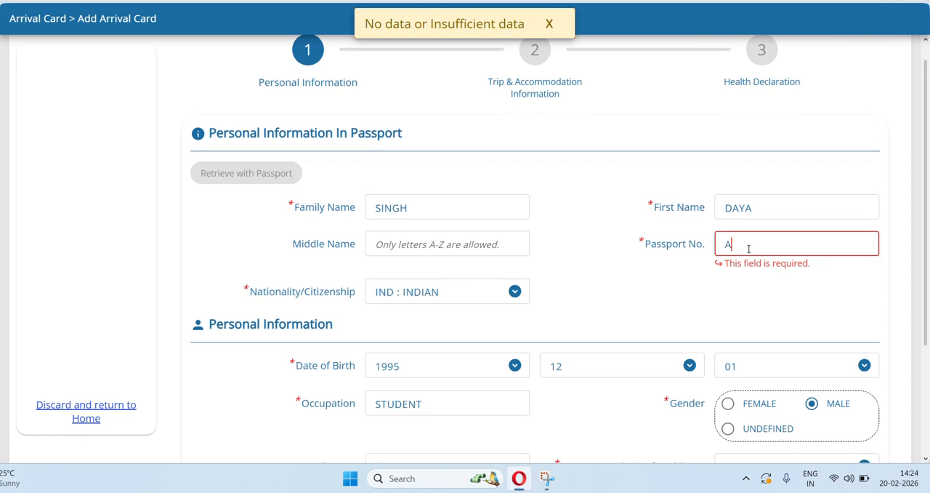
{"action": "type", "text": "A123456"}
{"action": "scroll", "coordinate": [748, 248], "scroll_direction": "down", "scroll_amount": 1}
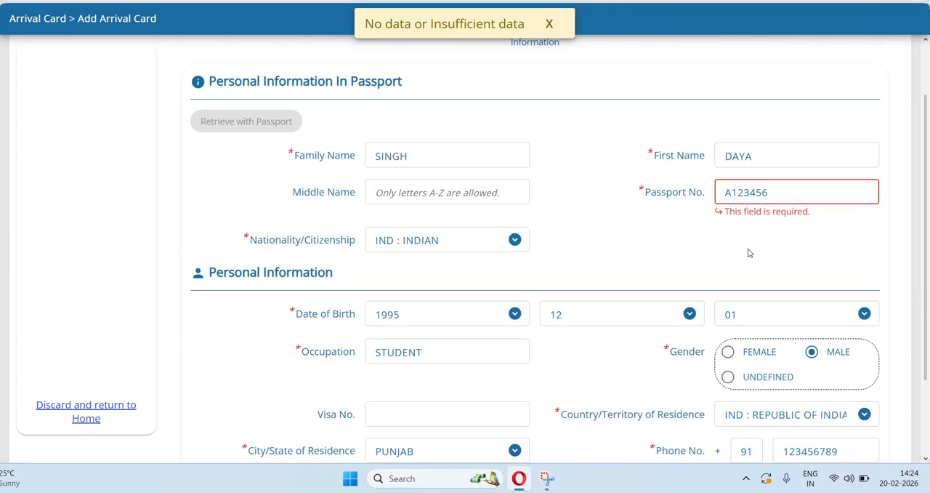
{"action": "scroll", "coordinate": [749, 252], "scroll_direction": "down", "scroll_amount": 1}
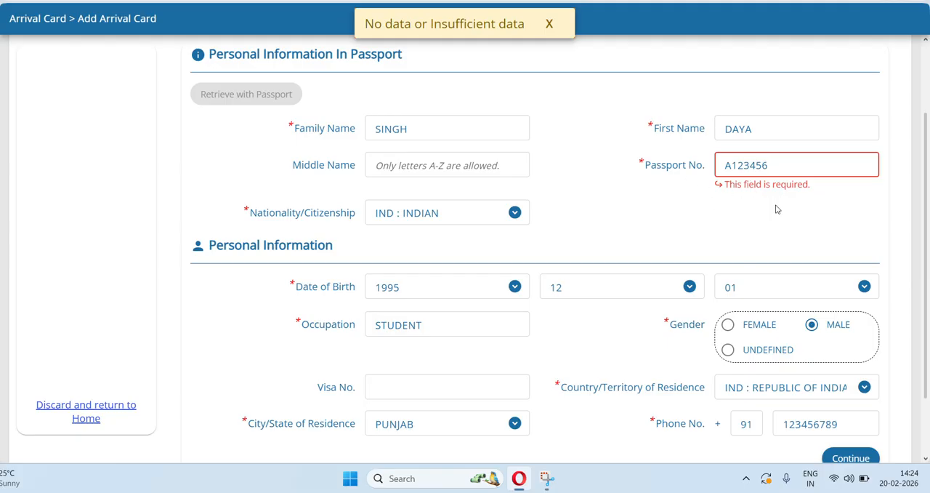
{"action": "scroll", "coordinate": [776, 209], "scroll_direction": "down", "scroll_amount": 1}
{"action": "scroll", "coordinate": [776, 209], "scroll_direction": "down", "scroll_amount": 1}
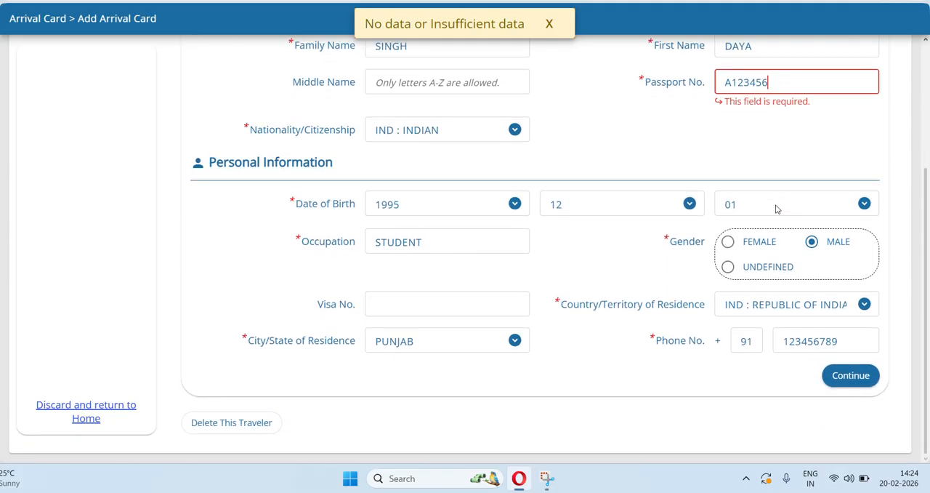
{"action": "left_click", "coordinate": [850, 376]}
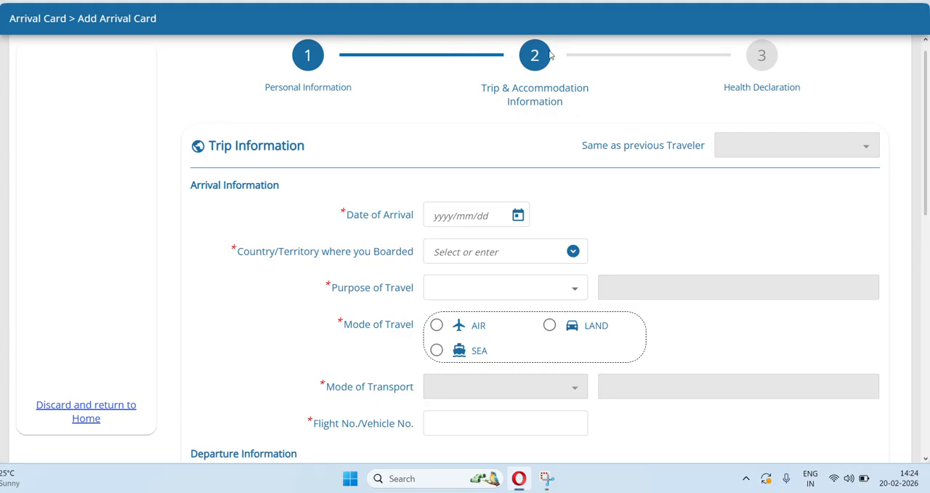
Look over the arrival, departure and accommodation fields of the Trip & Accommodation Information page.
{"action": "scroll", "coordinate": [614, 167], "scroll_direction": "down", "scroll_amount": 5}
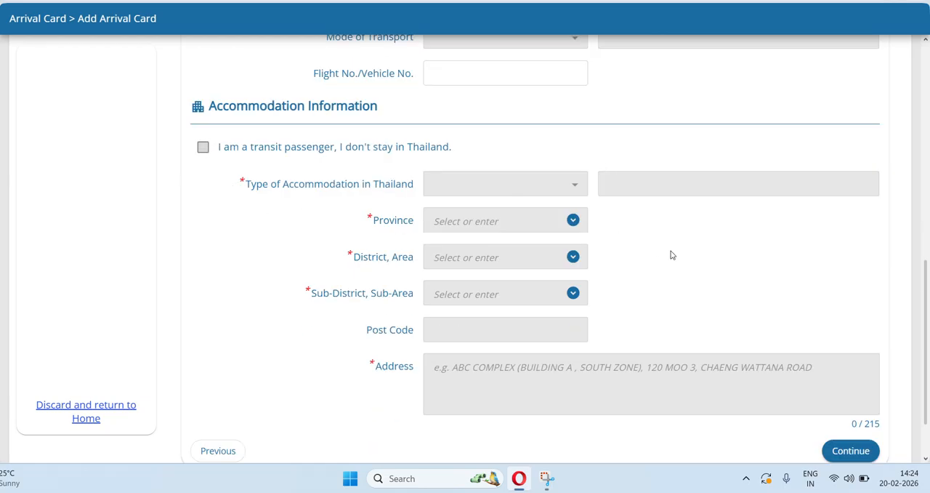
{"action": "scroll", "coordinate": [671, 254], "scroll_direction": "up", "scroll_amount": 5}
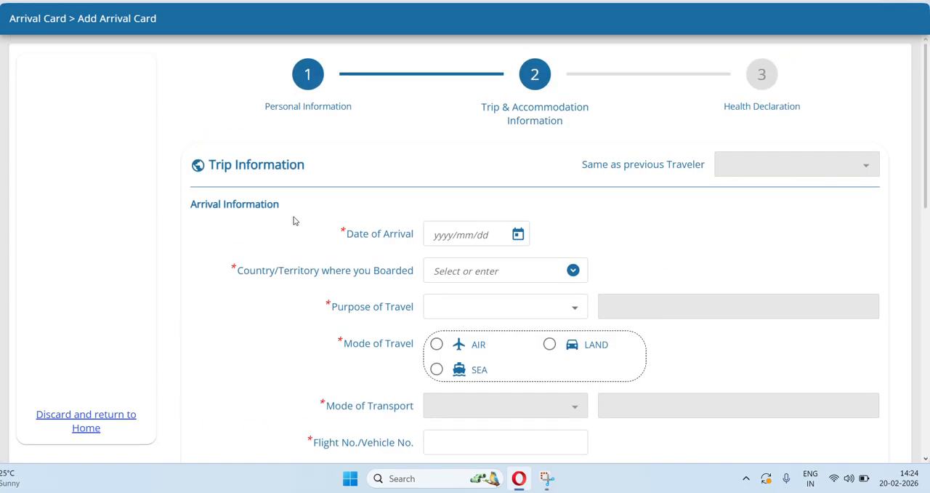
{"action": "scroll", "coordinate": [644, 238], "scroll_direction": "down", "scroll_amount": 1}
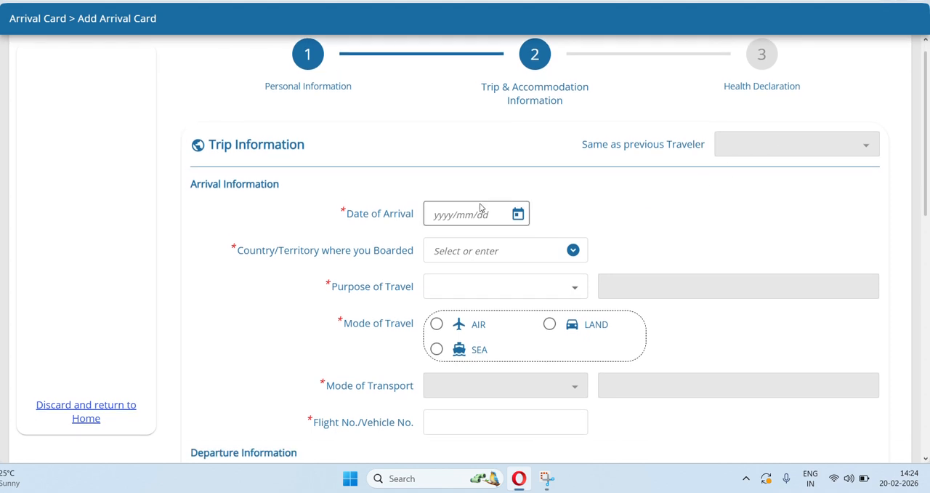
{"action": "scroll", "coordinate": [482, 208], "scroll_direction": "down", "scroll_amount": 3}
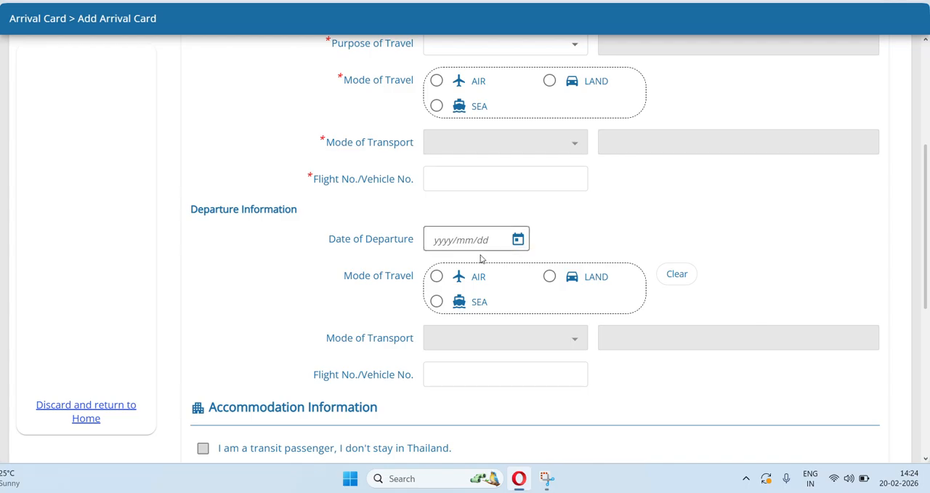
{"action": "scroll", "coordinate": [673, 206], "scroll_direction": "up", "scroll_amount": 2}
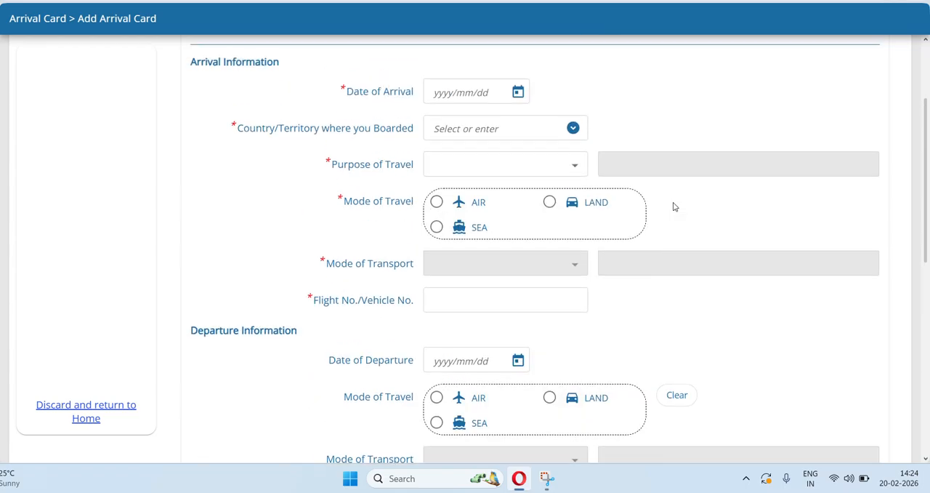
{"action": "scroll", "coordinate": [644, 306], "scroll_direction": "down", "scroll_amount": 3}
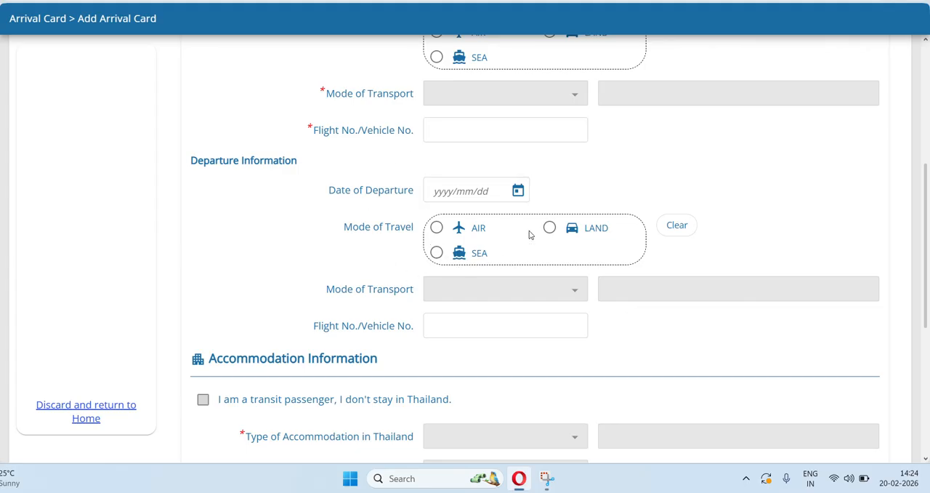
{"action": "scroll", "coordinate": [530, 235], "scroll_direction": "up", "scroll_amount": 2}
{"action": "scroll", "coordinate": [529, 234], "scroll_direction": "up", "scroll_amount": 2}
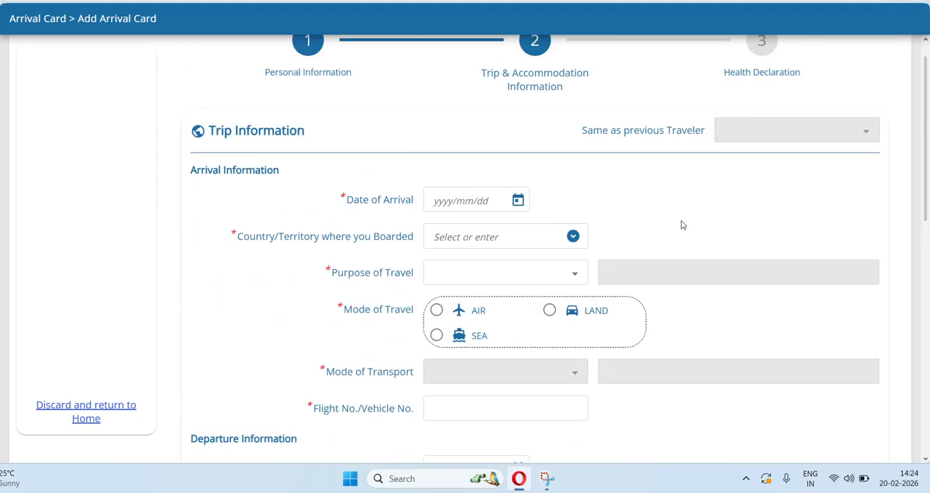
{"action": "scroll", "coordinate": [683, 224], "scroll_direction": "down", "scroll_amount": 1}
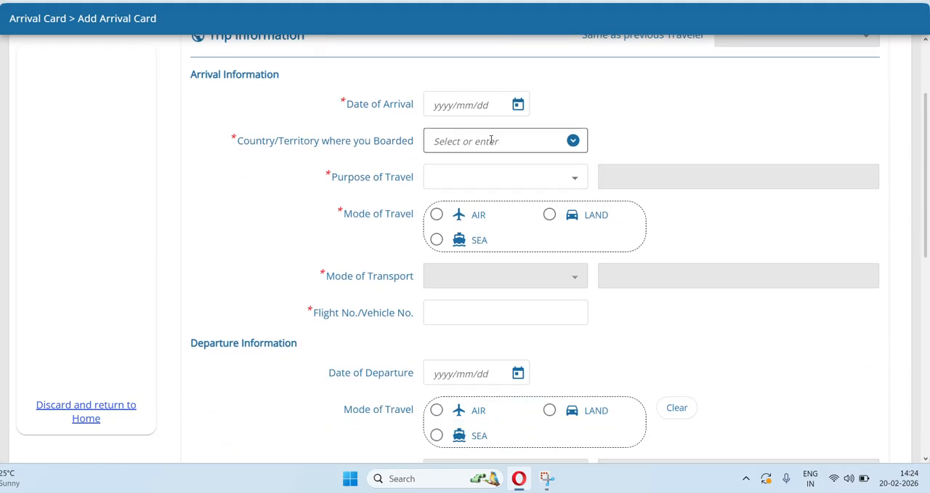
Set the date of arrival to 2026/02/22 and the country/territory where the traveller boarded to IND : REPUBLIC OF INDIA.
{"action": "left_click", "coordinate": [518, 106]}
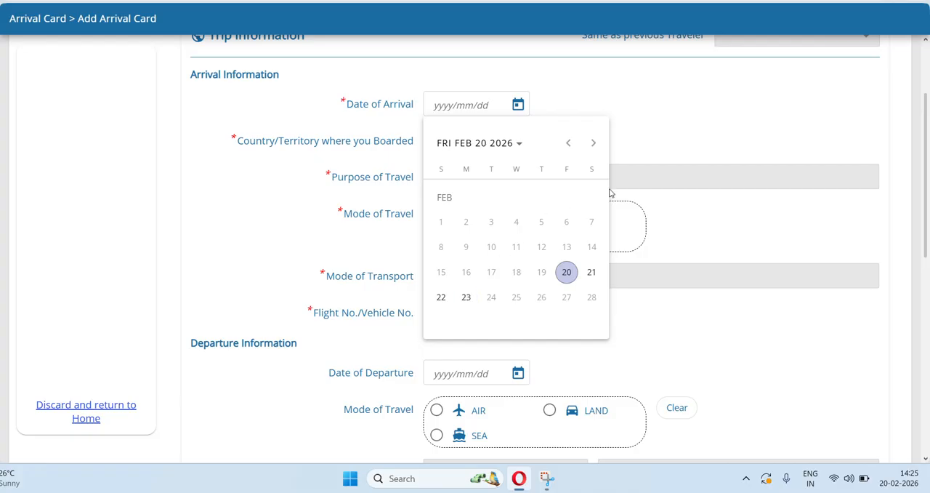
{"action": "left_click", "coordinate": [442, 297]}
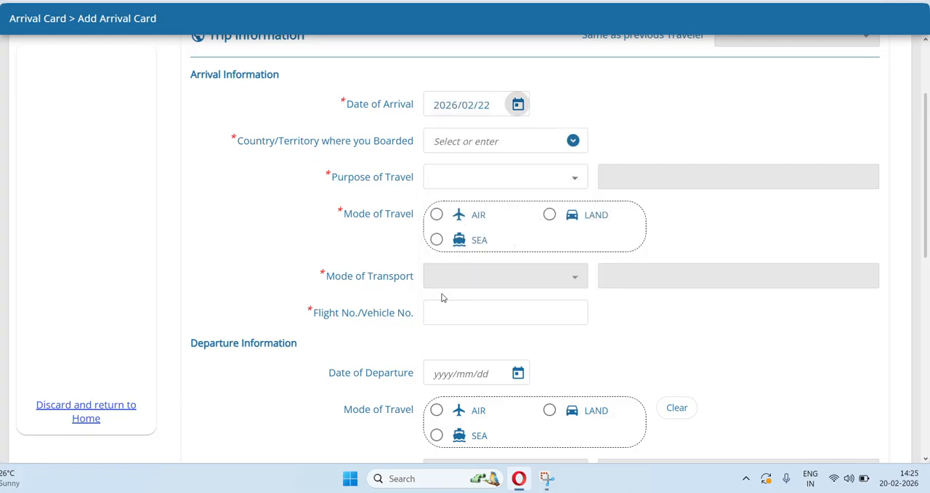
{"action": "left_click", "coordinate": [574, 141]}
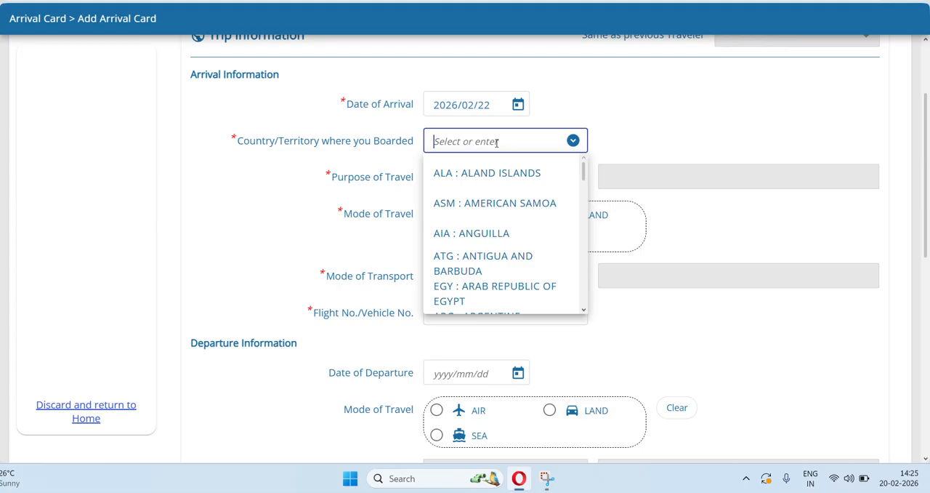
{"action": "scroll", "coordinate": [505, 230], "scroll_direction": "down", "scroll_amount": 3}
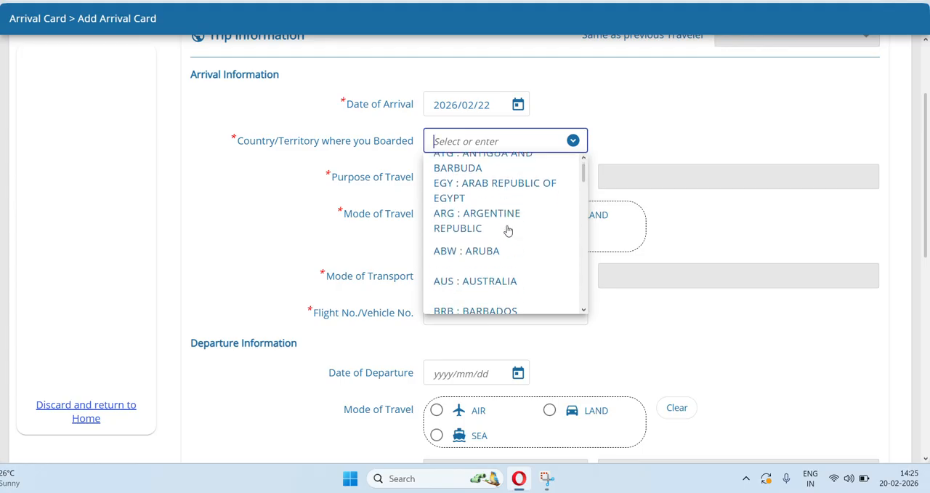
{"action": "scroll", "coordinate": [508, 229], "scroll_direction": "up", "scroll_amount": 2}
{"action": "scroll", "coordinate": [509, 230], "scroll_direction": "up", "scroll_amount": 2}
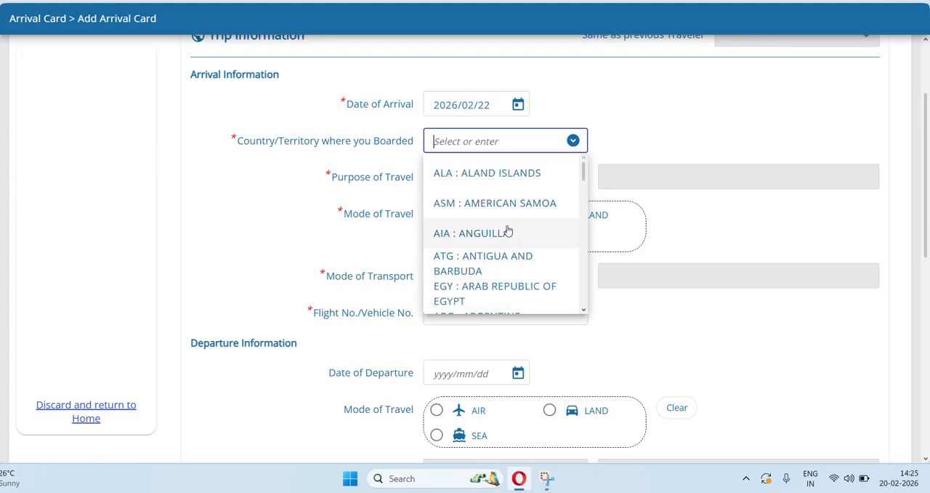
{"action": "scroll", "coordinate": [508, 230], "scroll_direction": "down", "scroll_amount": 4}
{"action": "scroll", "coordinate": [508, 229], "scroll_direction": "down", "scroll_amount": 20}
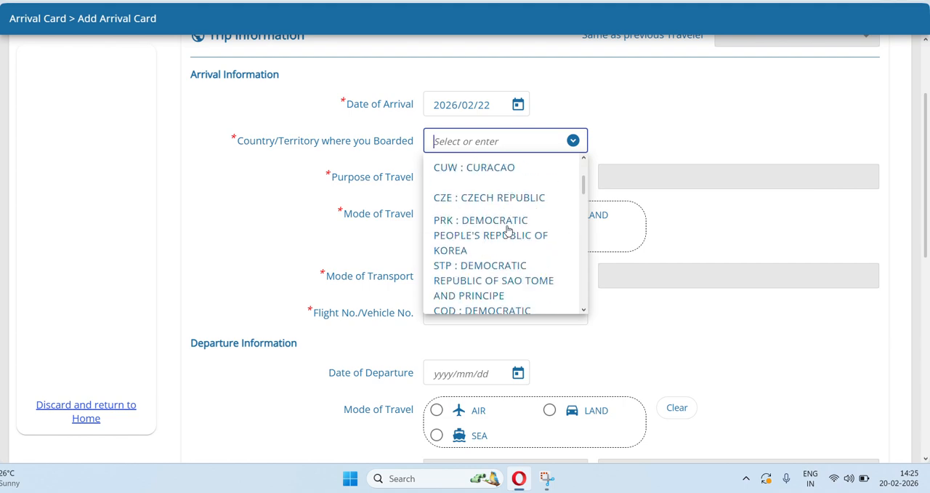
{"action": "scroll", "coordinate": [509, 229], "scroll_direction": "down", "scroll_amount": 4}
{"action": "scroll", "coordinate": [509, 230], "scroll_direction": "up", "scroll_amount": 20}
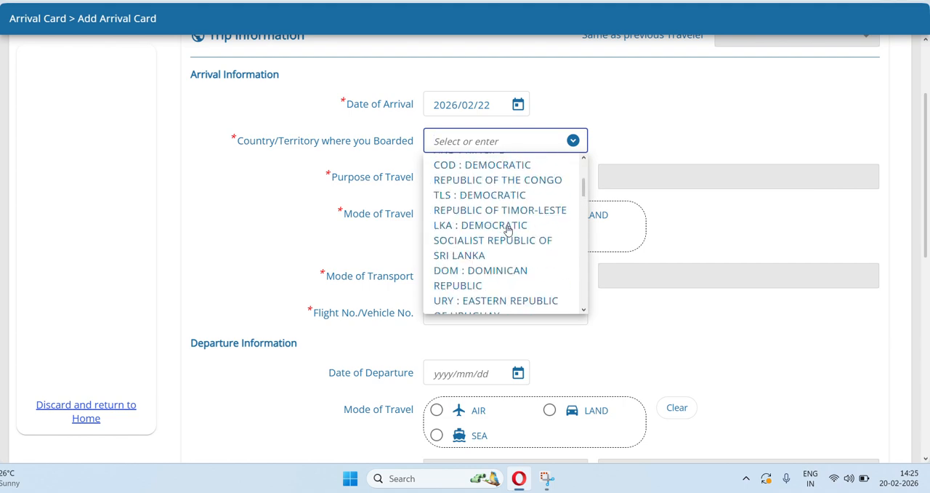
{"action": "scroll", "coordinate": [508, 229], "scroll_direction": "down", "scroll_amount": 2}
{"action": "scroll", "coordinate": [508, 230], "scroll_direction": "down", "scroll_amount": 8}
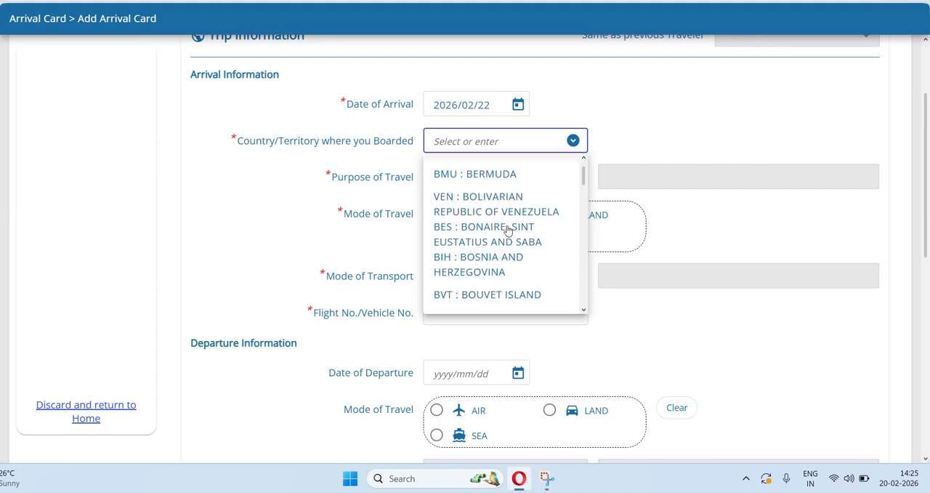
{"action": "scroll", "coordinate": [508, 231], "scroll_direction": "down", "scroll_amount": 1}
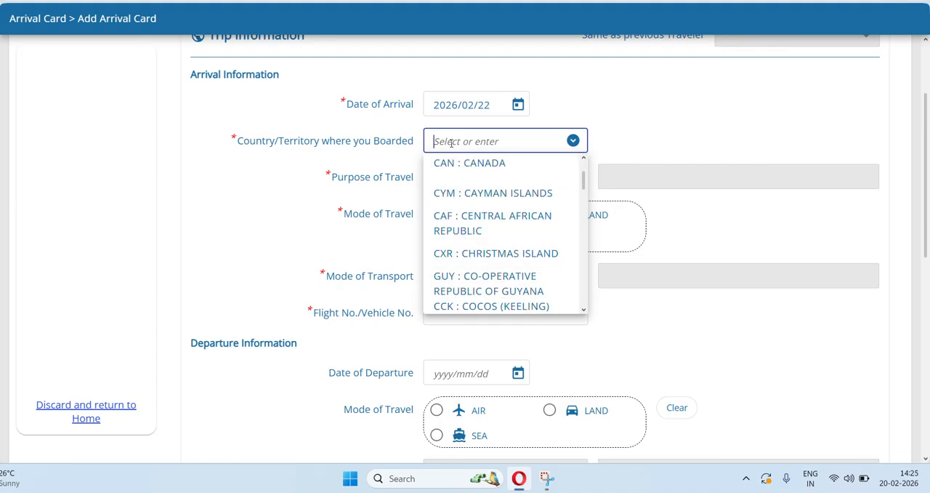
{"action": "type", "text": "IND"}
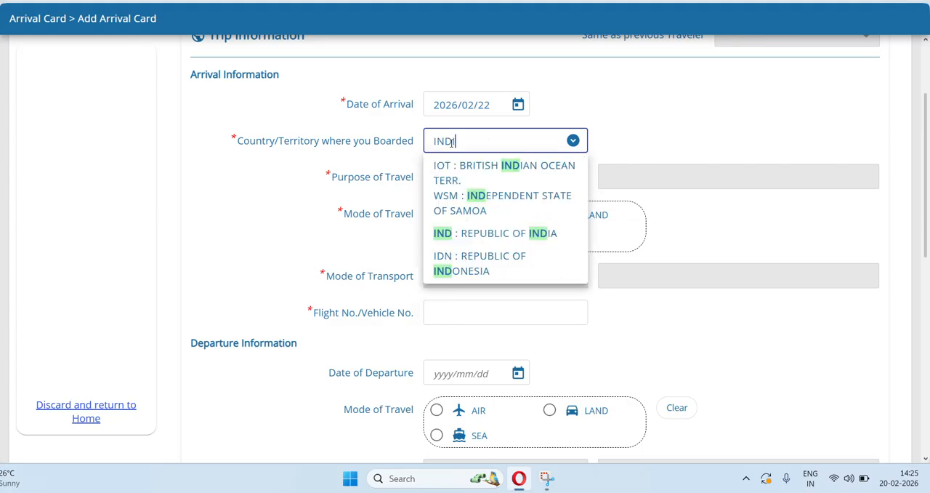
{"action": "type", "text": "I"}
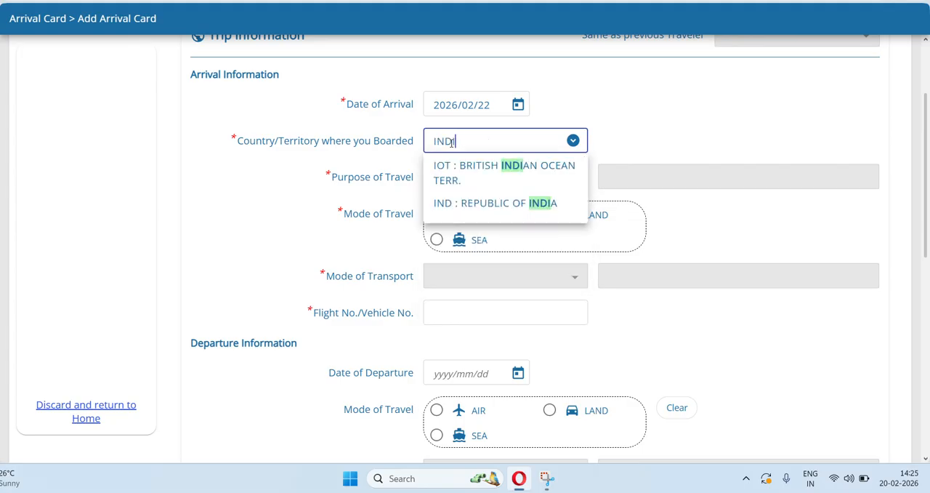
{"action": "left_click", "coordinate": [499, 202]}
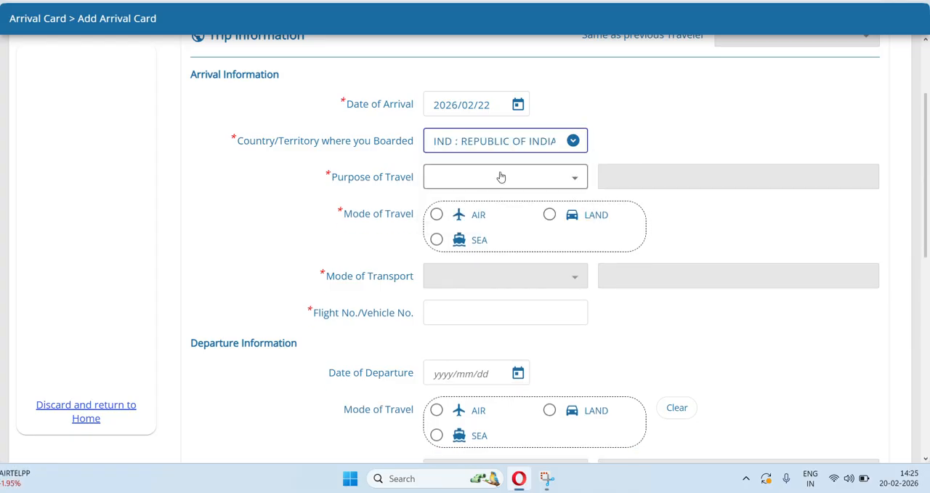
Set the purpose of travel in the arrival information to HOLIDAY.
{"action": "left_click", "coordinate": [499, 176]}
{"action": "scroll", "coordinate": [484, 272], "scroll_direction": "down", "scroll_amount": 5}
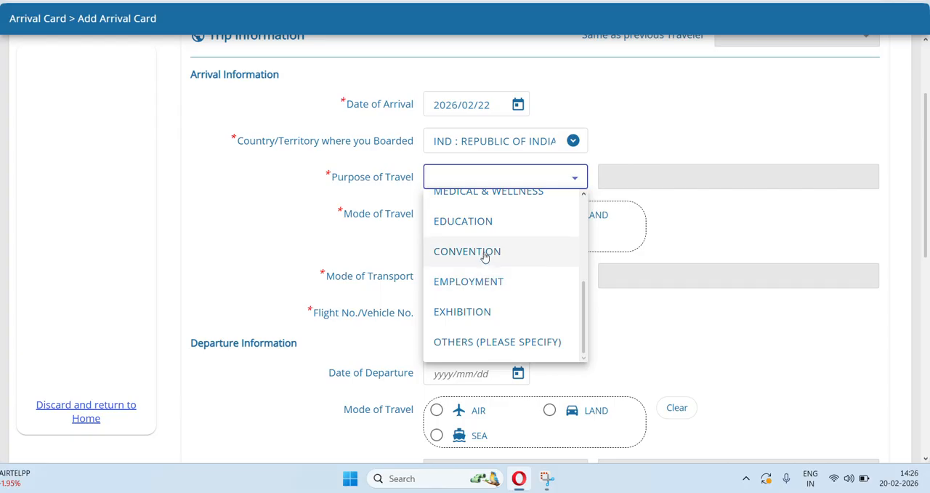
{"action": "scroll", "coordinate": [484, 257], "scroll_direction": "up", "scroll_amount": 2}
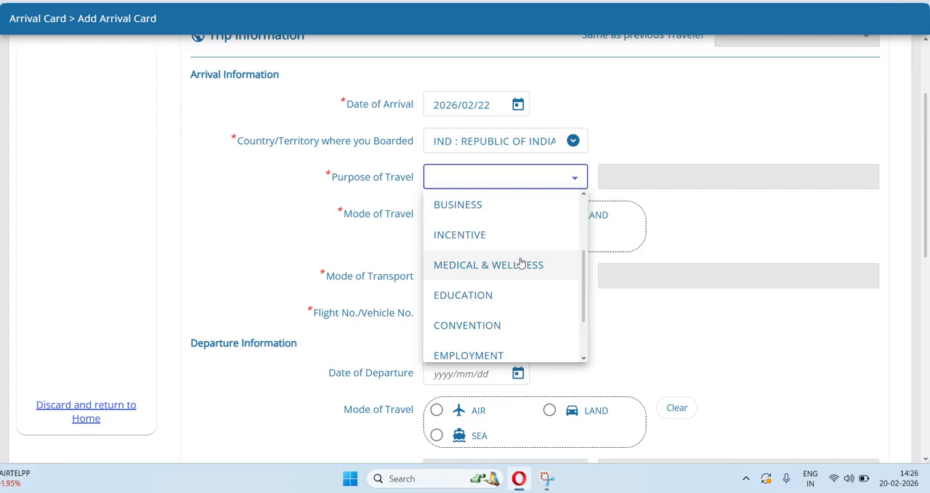
{"action": "scroll", "coordinate": [520, 263], "scroll_direction": "up", "scroll_amount": 1}
{"action": "scroll", "coordinate": [487, 290], "scroll_direction": "up", "scroll_amount": 1}
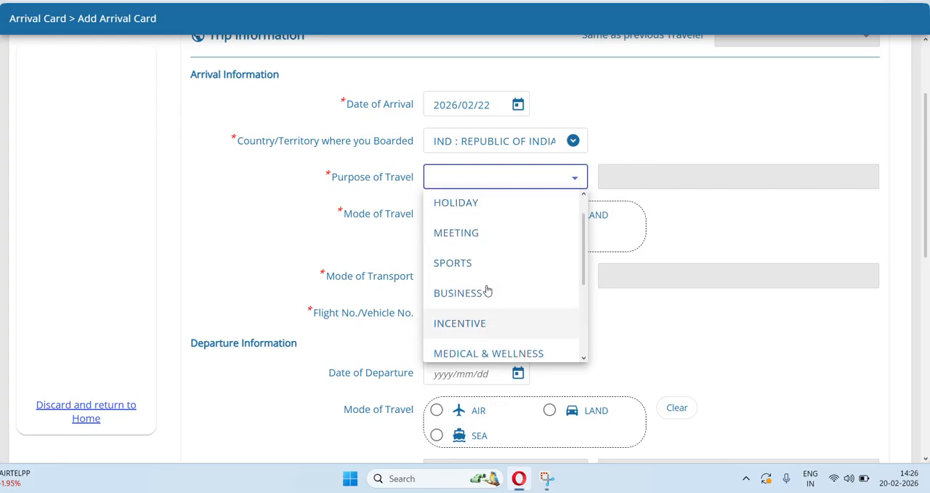
{"action": "scroll", "coordinate": [487, 290], "scroll_direction": "up", "scroll_amount": 1}
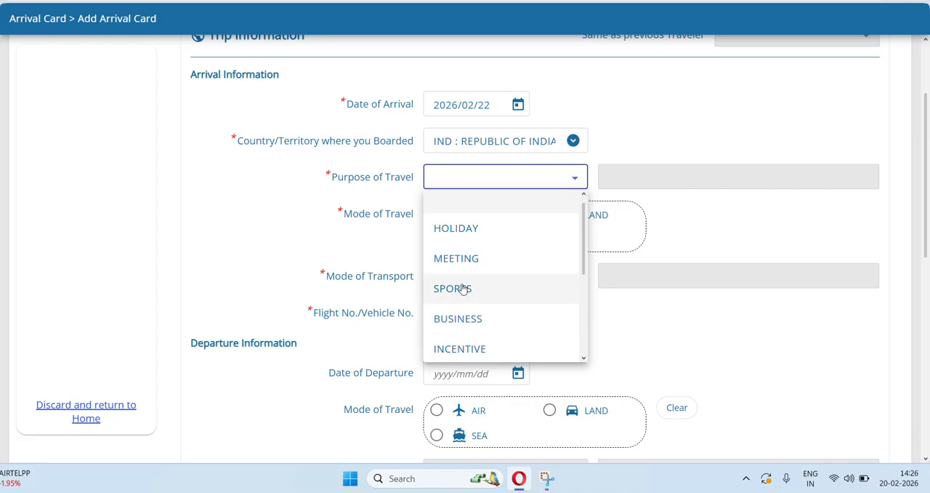
{"action": "scroll", "coordinate": [516, 250], "scroll_direction": "up", "scroll_amount": 1}
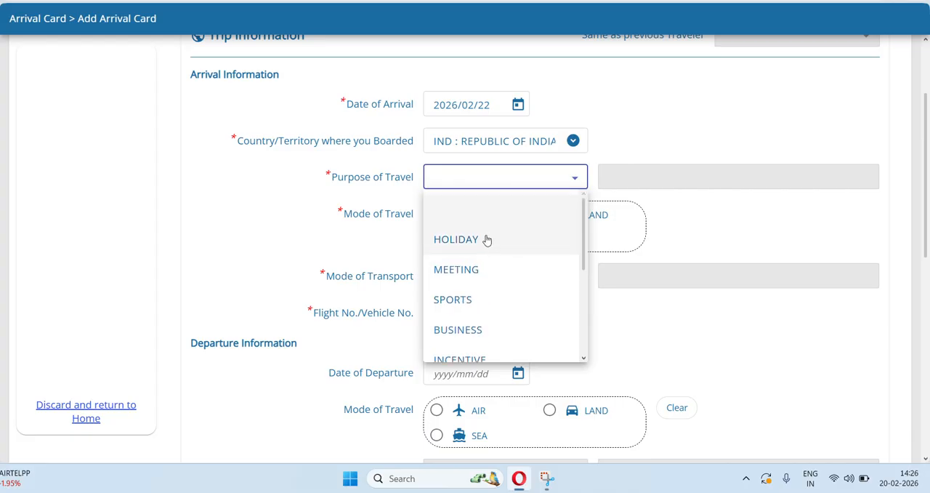
{"action": "left_click", "coordinate": [484, 239]}
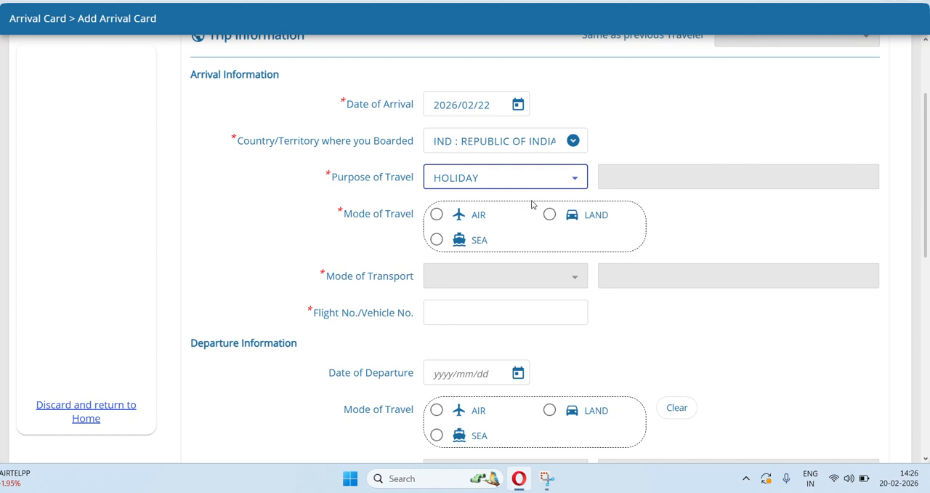
Set the arrival mode of travel to AIR and its mode of transport to COMMERCIAL FLIGHT.
{"action": "left_click", "coordinate": [441, 218]}
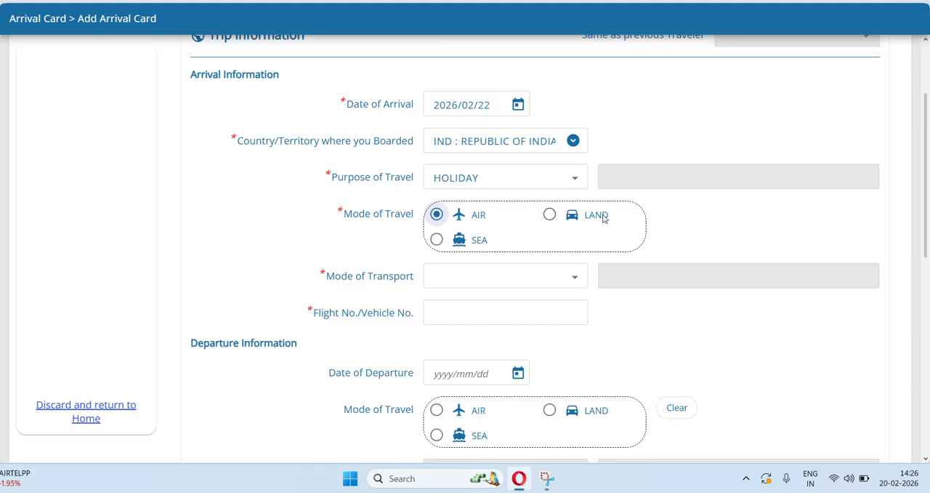
{"action": "scroll", "coordinate": [580, 223], "scroll_direction": "down", "scroll_amount": 1}
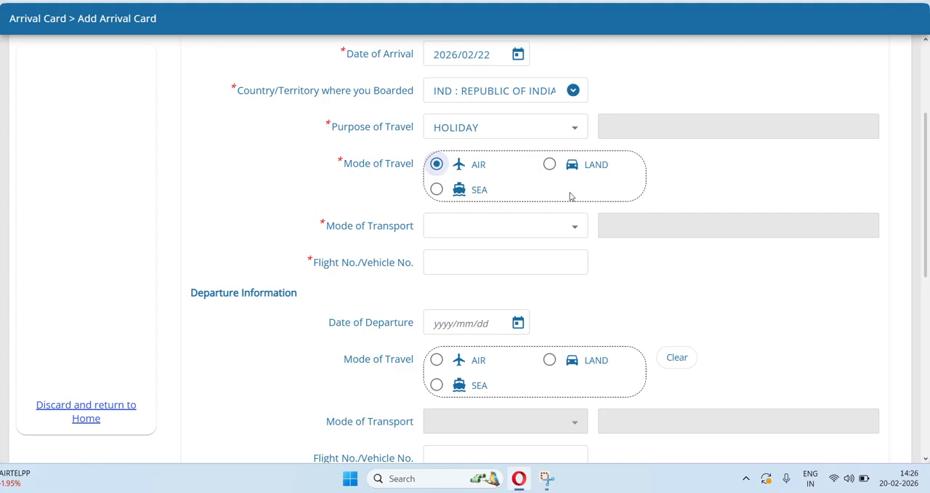
{"action": "scroll", "coordinate": [573, 196], "scroll_direction": "down", "scroll_amount": 1}
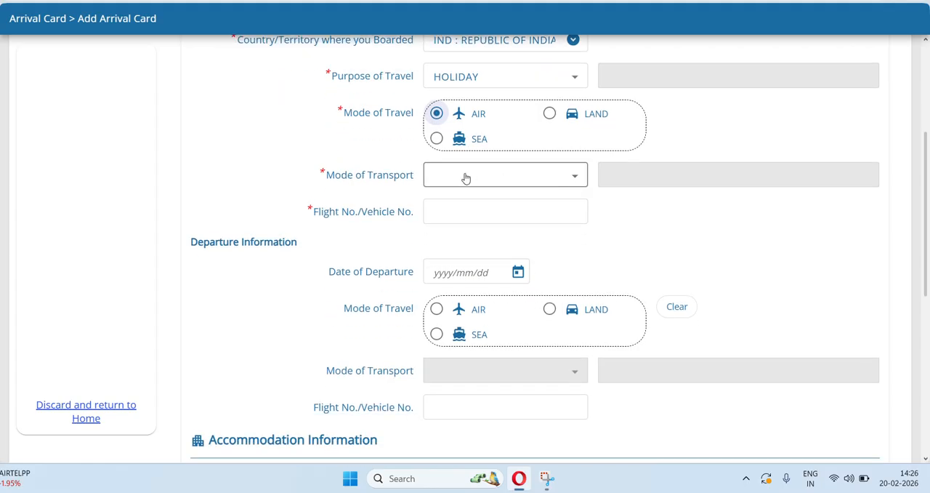
{"action": "left_click", "coordinate": [466, 177]}
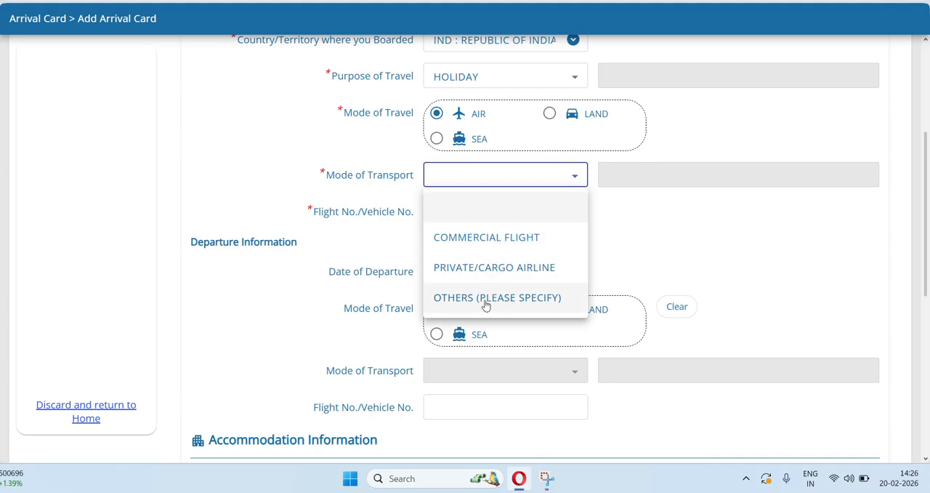
{"action": "left_click", "coordinate": [479, 246]}
Enter A12345 as the flight/vehicle number in the arrival information.
{"action": "left_click", "coordinate": [460, 212]}
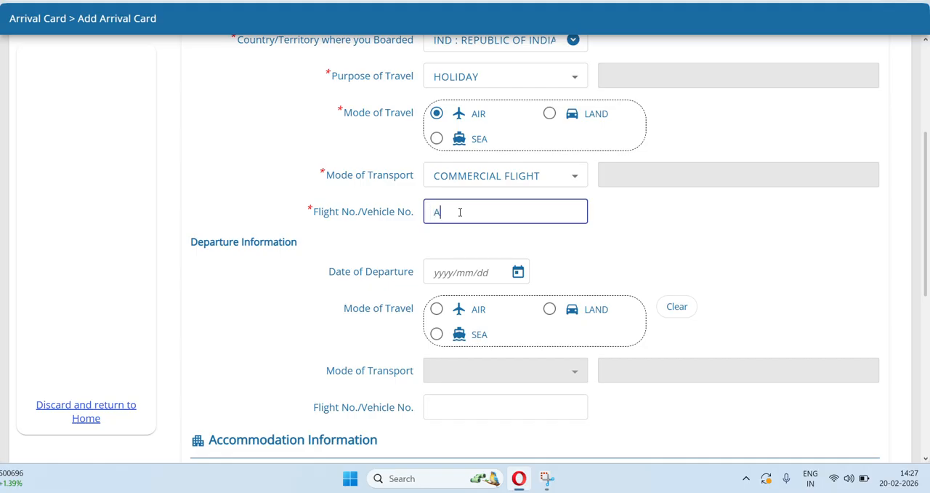
{"action": "type", "text": "A12345"}
{"action": "left_click", "coordinate": [659, 211]}
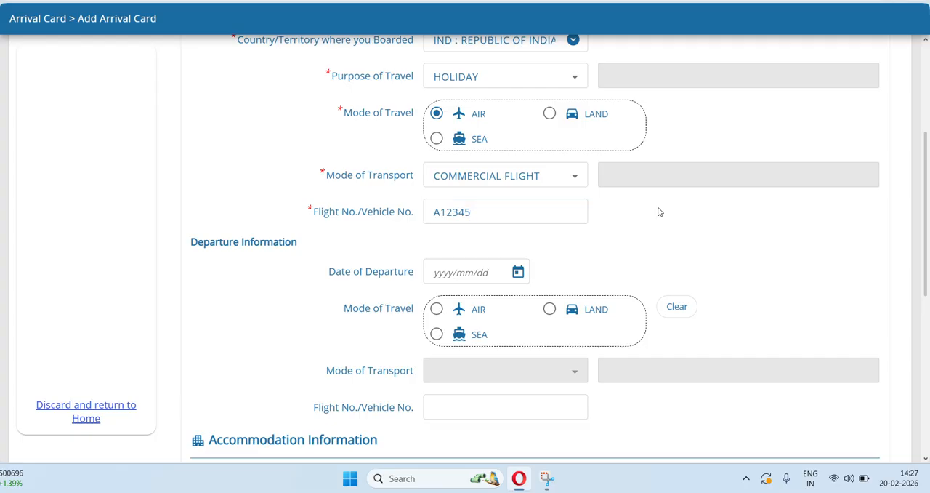
Review the entered arrival information and examine which departure and accommodation fields follow it.
{"action": "scroll", "coordinate": [663, 211], "scroll_direction": "down", "scroll_amount": 5}
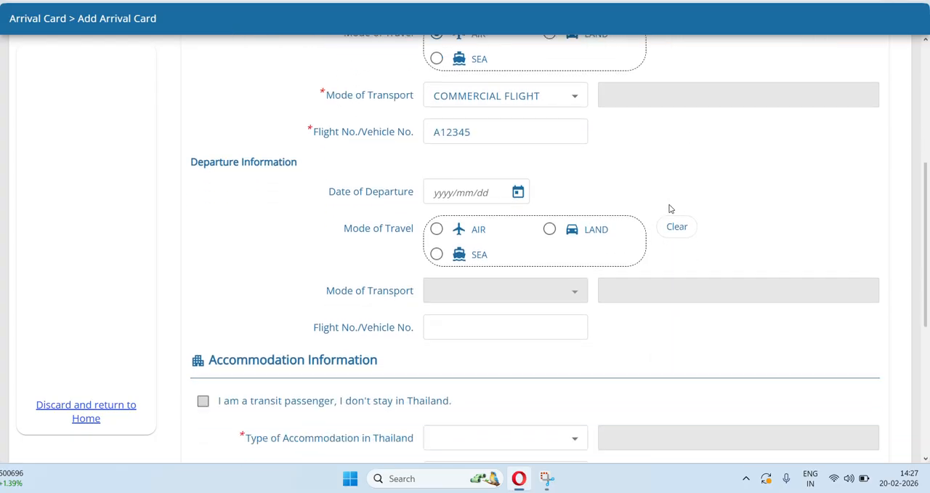
{"action": "scroll", "coordinate": [670, 209], "scroll_direction": "up", "scroll_amount": 6}
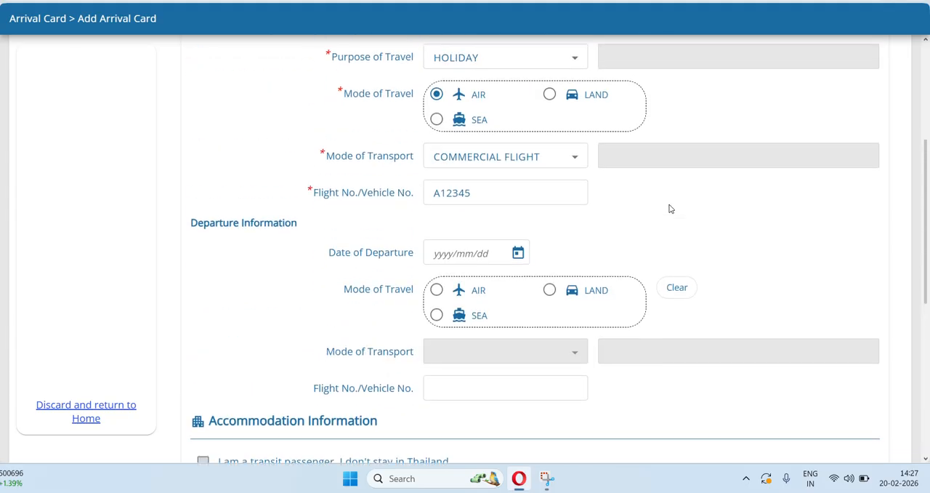
{"action": "scroll", "coordinate": [670, 208], "scroll_direction": "down", "scroll_amount": 3}
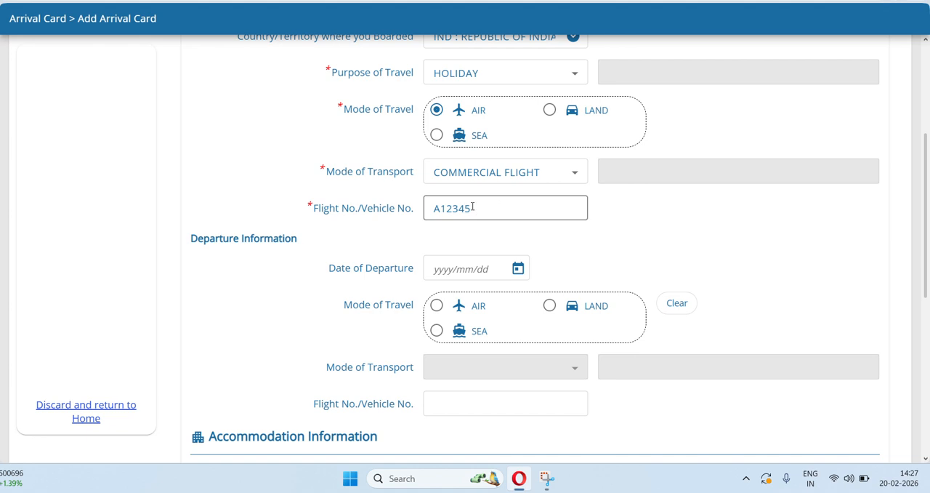
{"action": "scroll", "coordinate": [472, 206], "scroll_direction": "down", "scroll_amount": 1}
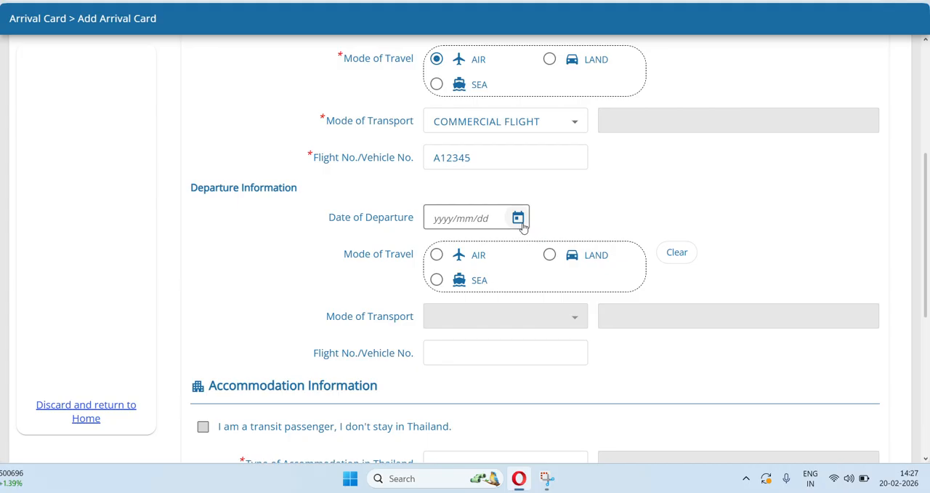
{"action": "scroll", "coordinate": [682, 175], "scroll_direction": "down", "scroll_amount": 5}
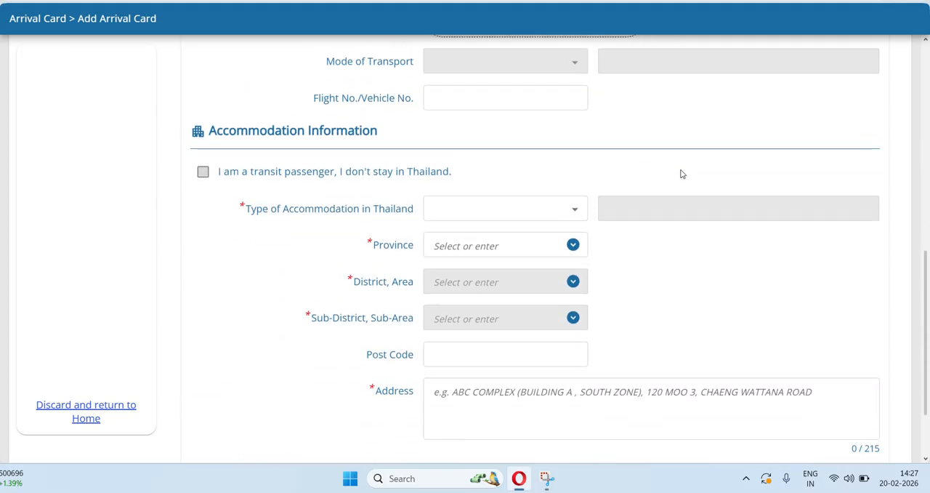
{"action": "scroll", "coordinate": [681, 174], "scroll_direction": "up", "scroll_amount": 8}
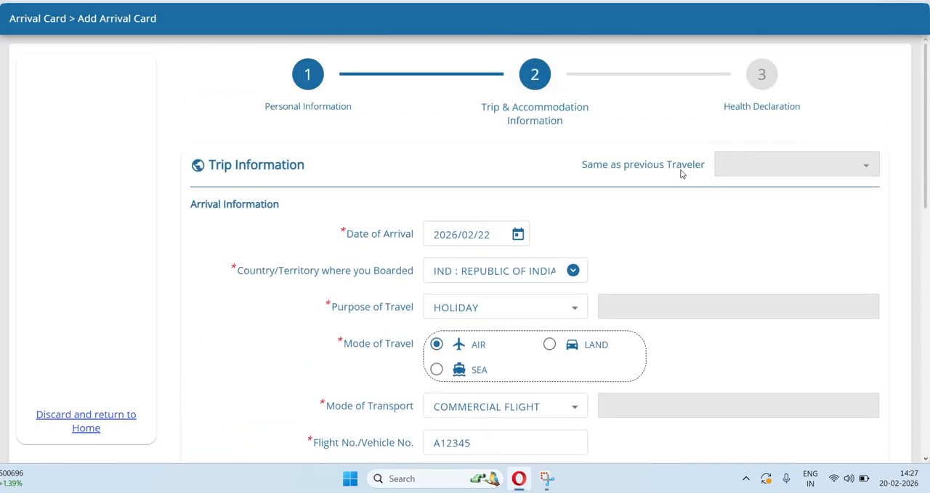
{"action": "scroll", "coordinate": [679, 175], "scroll_direction": "down", "scroll_amount": 2}
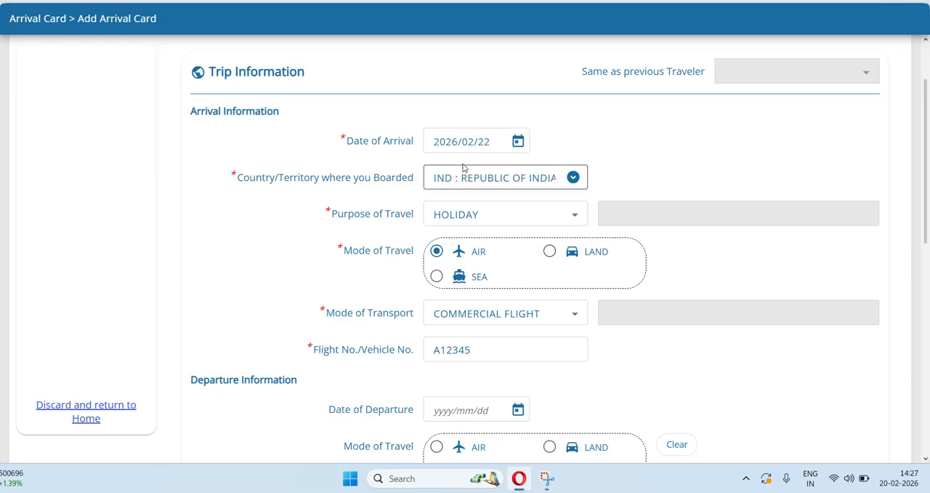
{"action": "scroll", "coordinate": [674, 234], "scroll_direction": "down", "scroll_amount": 4}
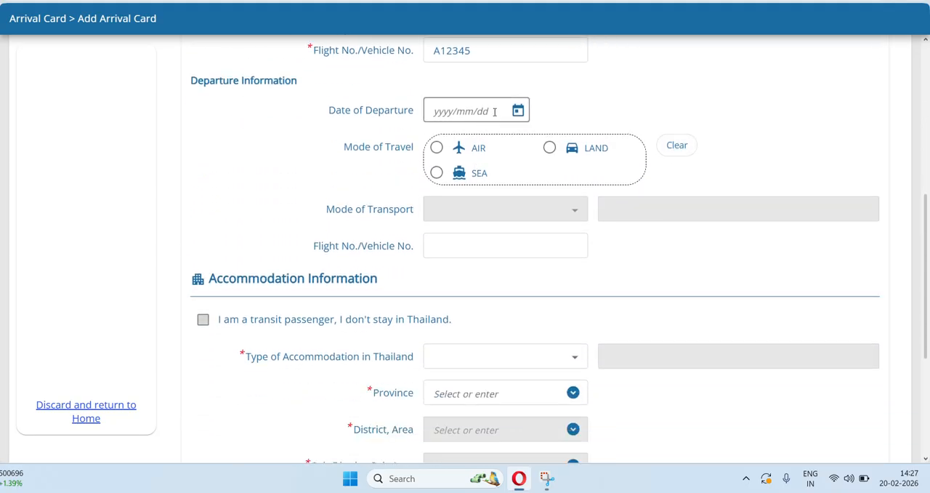
Check the arrival details and set the date of departure to 2026/02/22.
{"action": "left_click", "coordinate": [518, 111]}
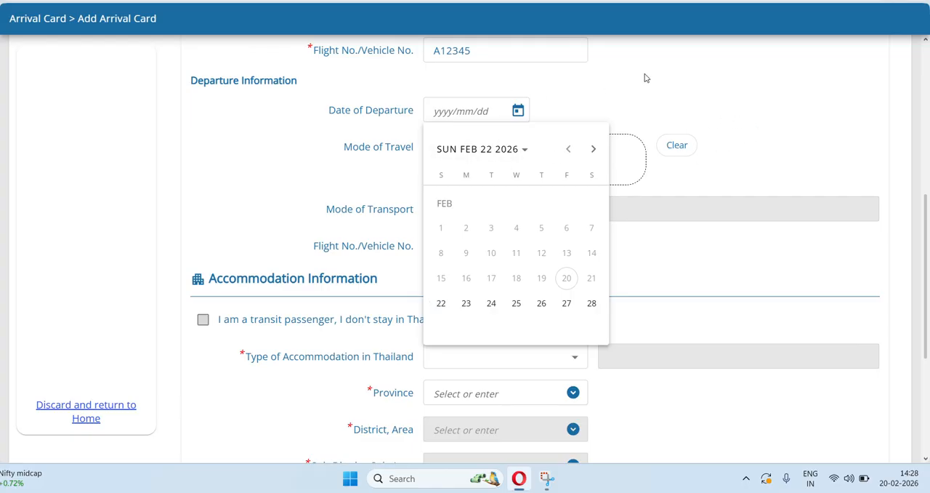
{"action": "scroll", "coordinate": [646, 77], "scroll_direction": "up", "scroll_amount": 5}
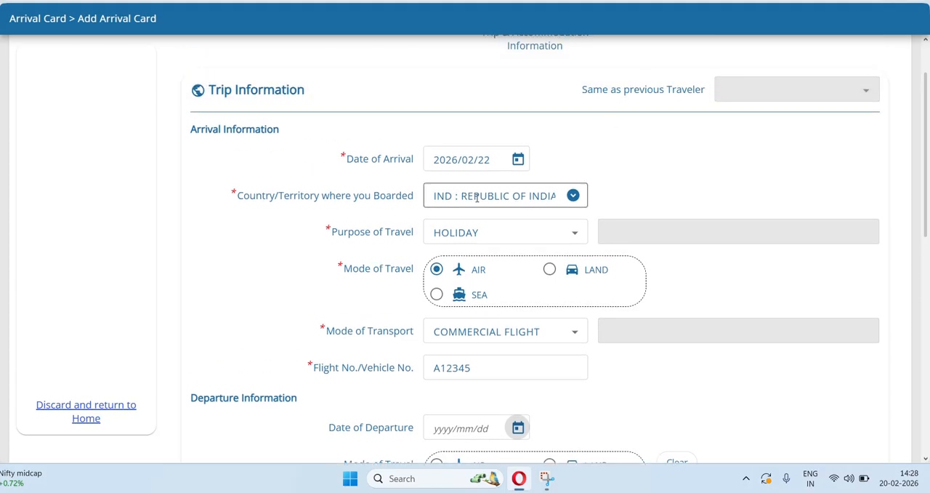
{"action": "scroll", "coordinate": [727, 218], "scroll_direction": "down", "scroll_amount": 3}
{"action": "scroll", "coordinate": [727, 218], "scroll_direction": "up", "scroll_amount": 2}
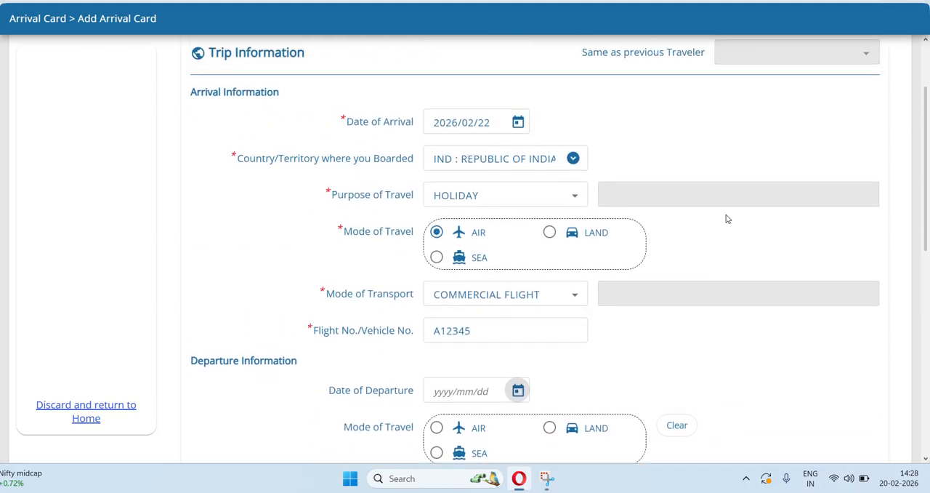
{"action": "scroll", "coordinate": [724, 216], "scroll_direction": "down", "scroll_amount": 3}
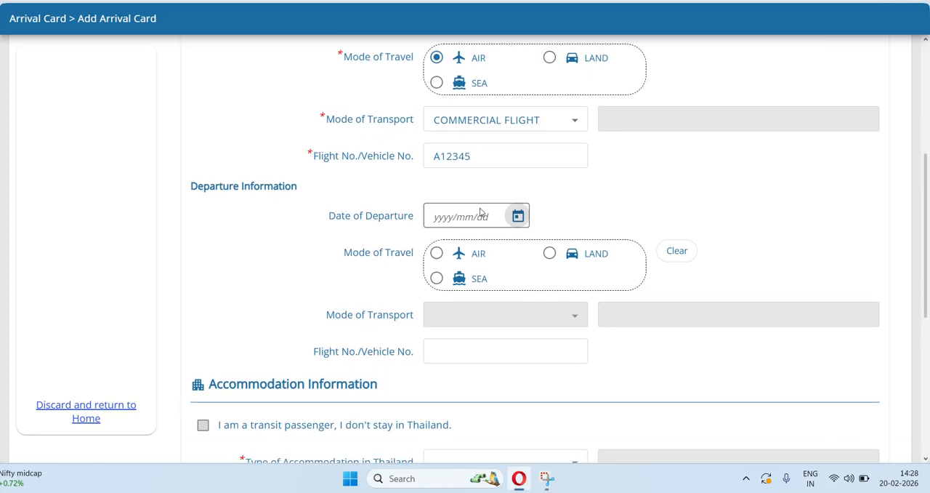
{"action": "left_click", "coordinate": [518, 220]}
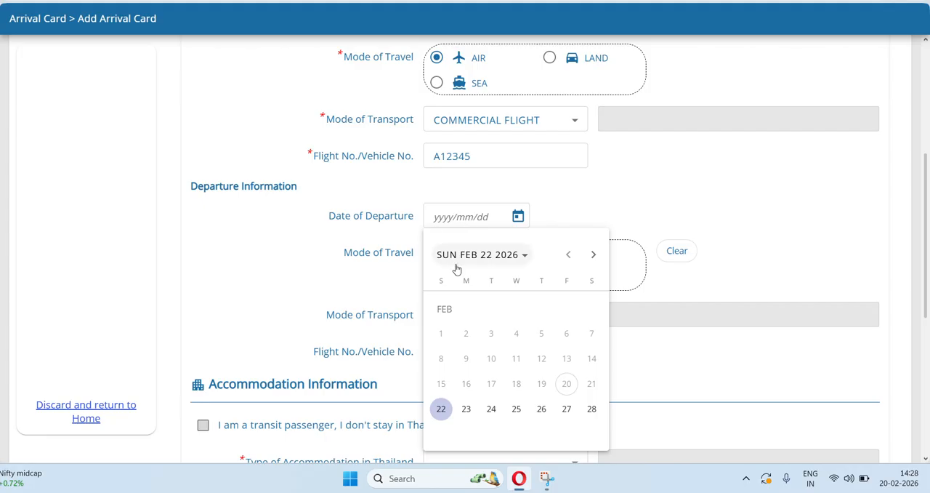
{"action": "left_click", "coordinate": [435, 411]}
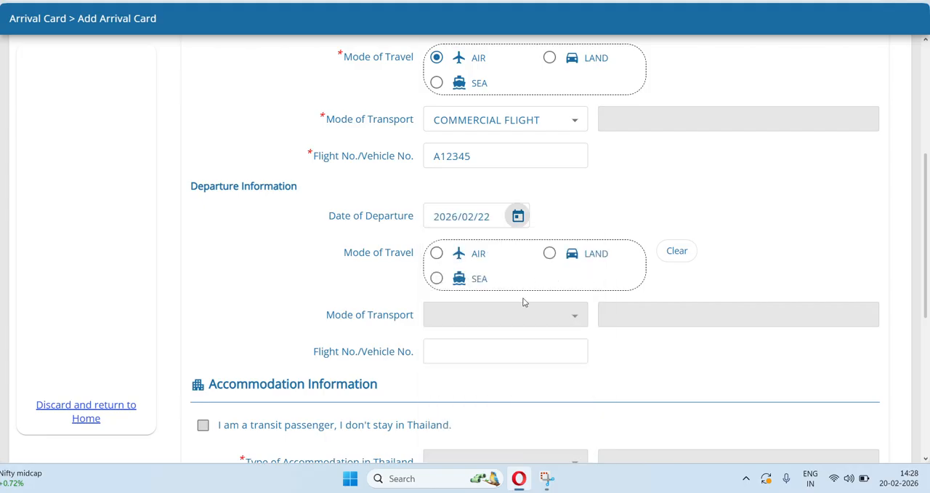
Check the accommodation fields for a same-day departure, and change the date of departure to 2026/02/25.
{"action": "scroll", "coordinate": [693, 167], "scroll_direction": "up", "scroll_amount": 2}
{"action": "scroll", "coordinate": [694, 167], "scroll_direction": "down", "scroll_amount": 2}
{"action": "scroll", "coordinate": [693, 167], "scroll_direction": "down", "scroll_amount": 5}
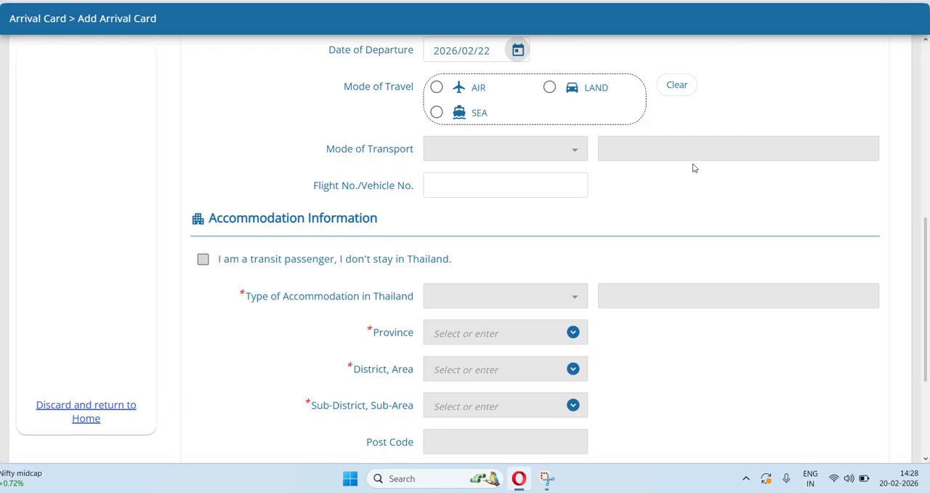
{"action": "scroll", "coordinate": [693, 167], "scroll_direction": "up", "scroll_amount": 2}
{"action": "scroll", "coordinate": [693, 168], "scroll_direction": "up", "scroll_amount": 2}
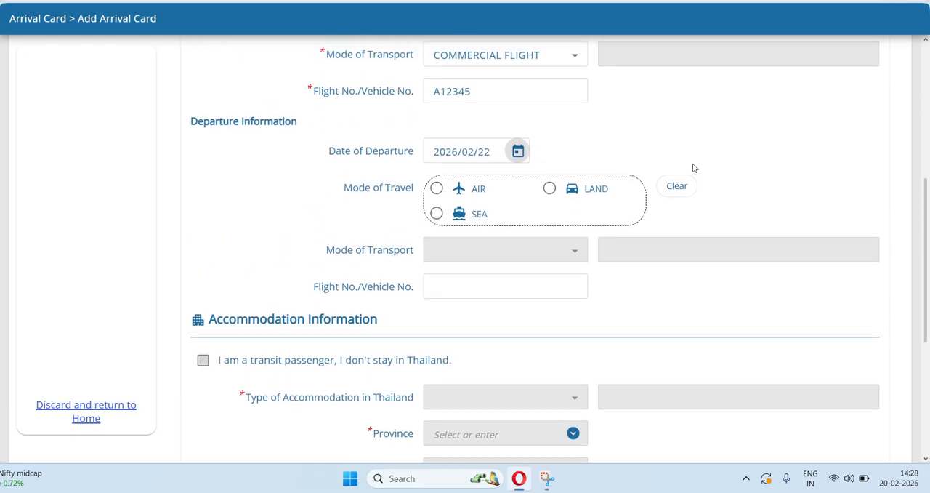
{"action": "scroll", "coordinate": [691, 168], "scroll_direction": "down", "scroll_amount": 1}
{"action": "left_click", "coordinate": [520, 103]}
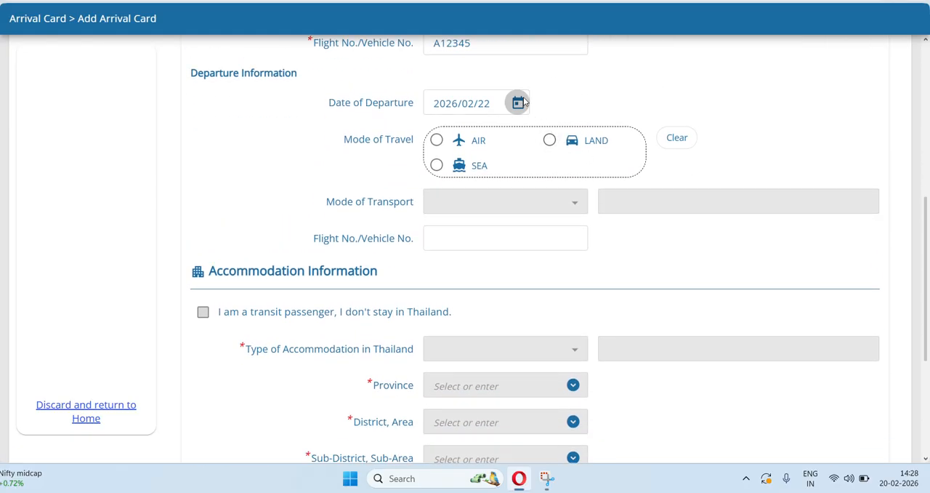
{"action": "left_click", "coordinate": [516, 296]}
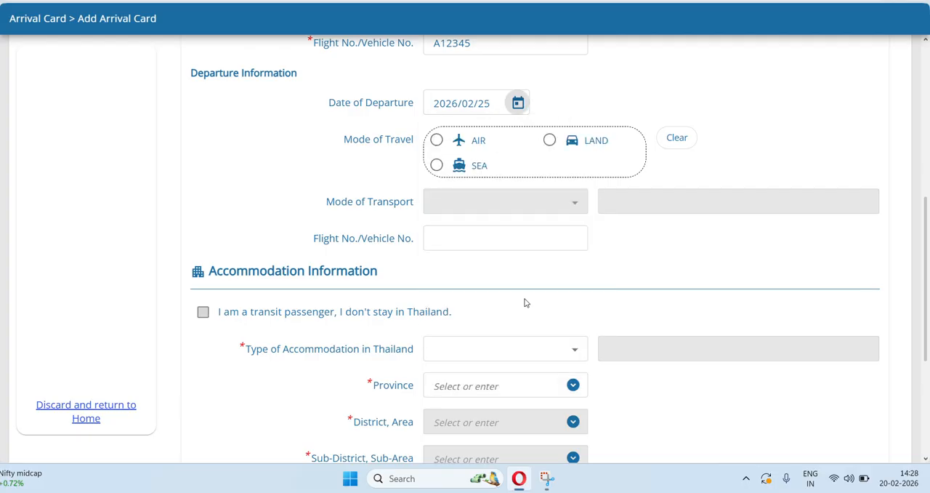
Recheck the arrival date and set the date of departure to 2026/02/28.
{"action": "scroll", "coordinate": [652, 252], "scroll_direction": "up", "scroll_amount": 2}
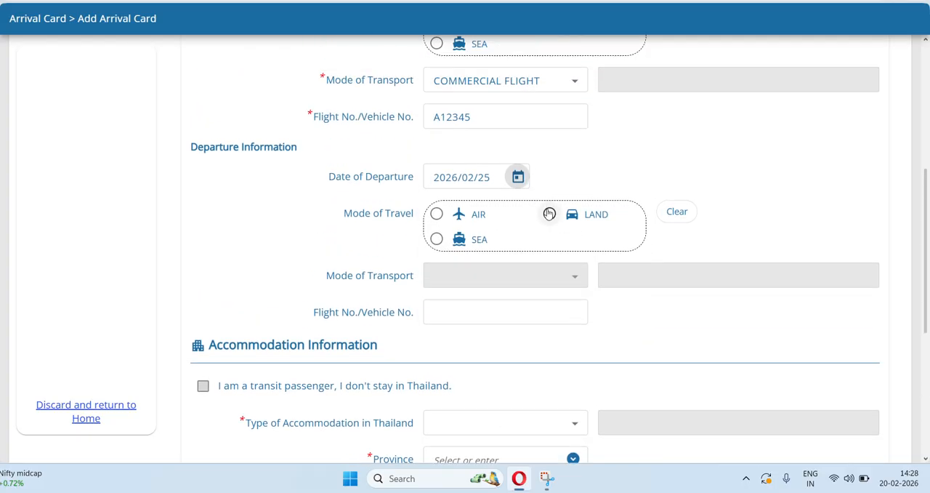
{"action": "left_click", "coordinate": [518, 177]}
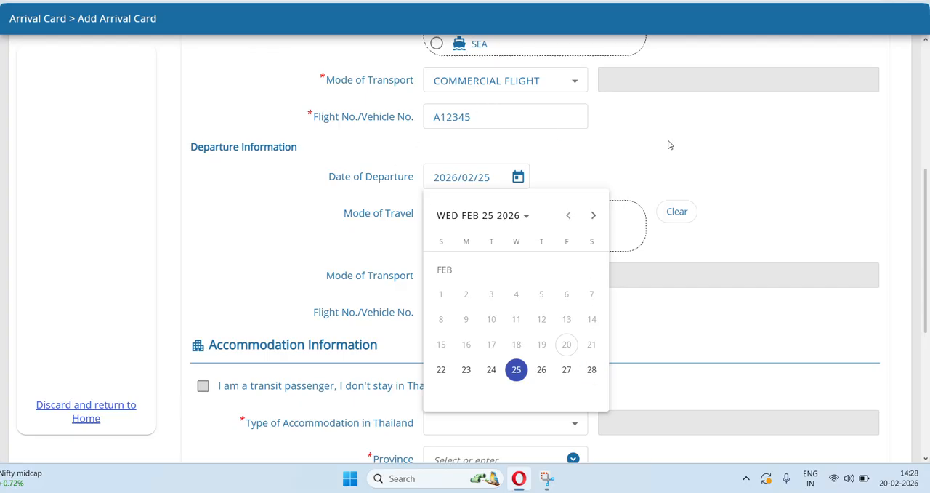
{"action": "scroll", "coordinate": [667, 144], "scroll_direction": "up", "scroll_amount": 4}
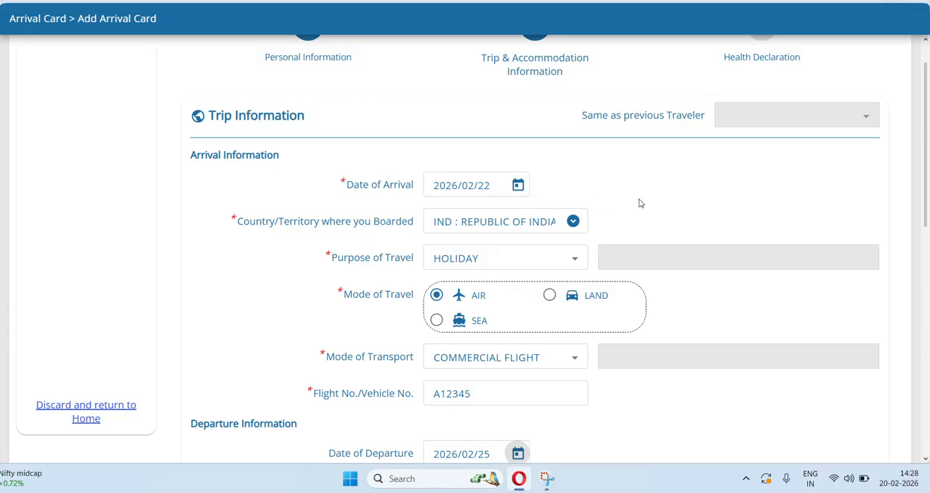
{"action": "scroll", "coordinate": [639, 203], "scroll_direction": "down", "scroll_amount": 1}
{"action": "scroll", "coordinate": [640, 203], "scroll_direction": "down", "scroll_amount": 3}
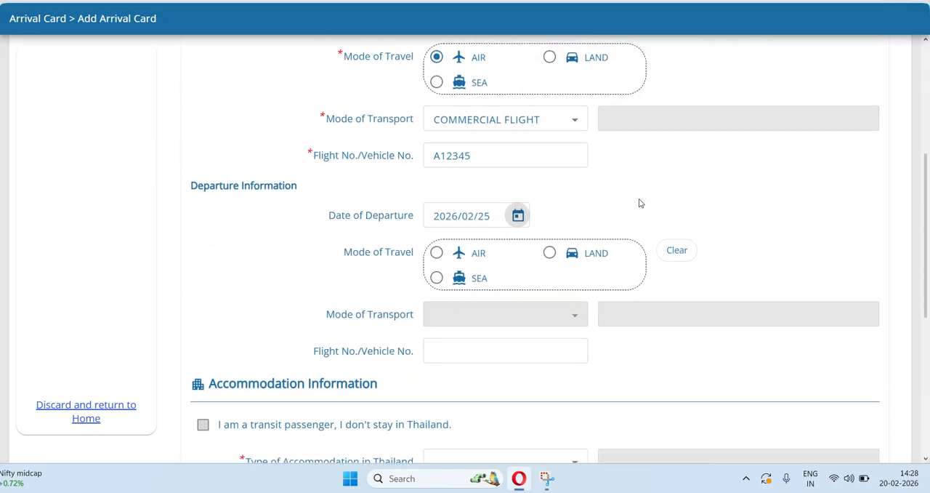
{"action": "scroll", "coordinate": [648, 215], "scroll_direction": "down", "scroll_amount": 1}
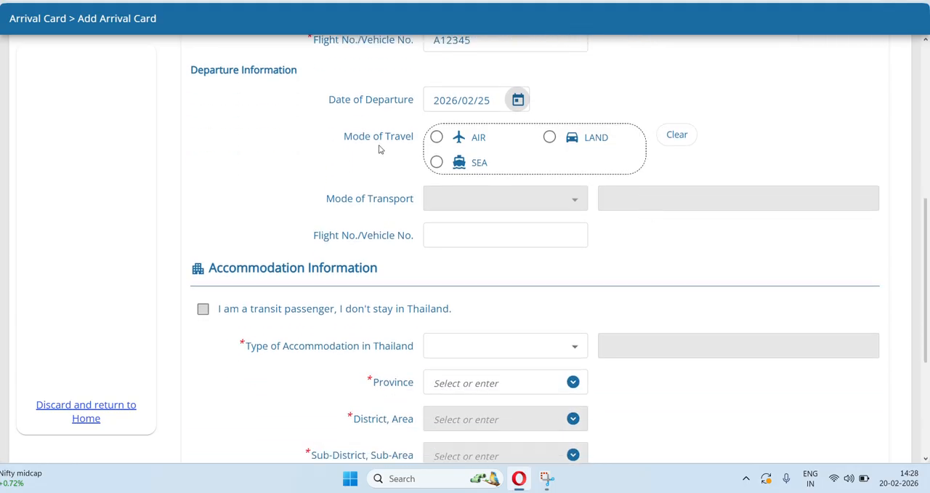
{"action": "left_click", "coordinate": [514, 103]}
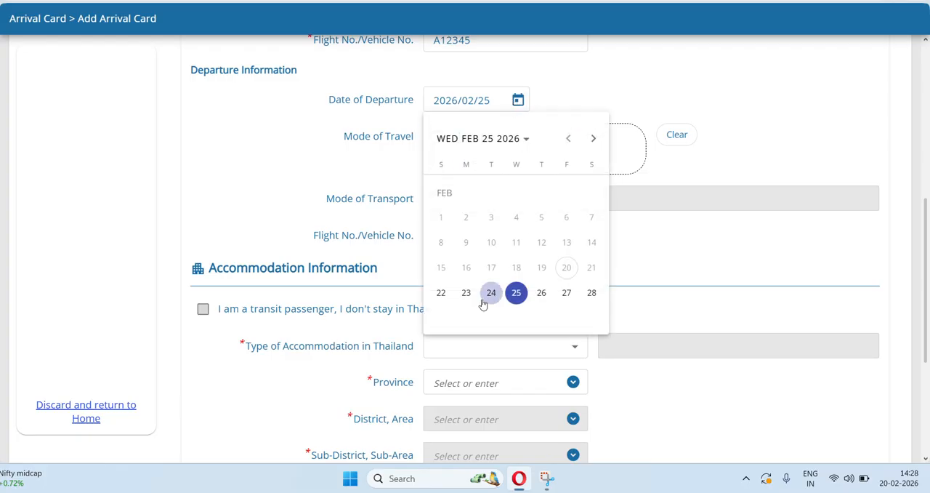
{"action": "left_click", "coordinate": [592, 292]}
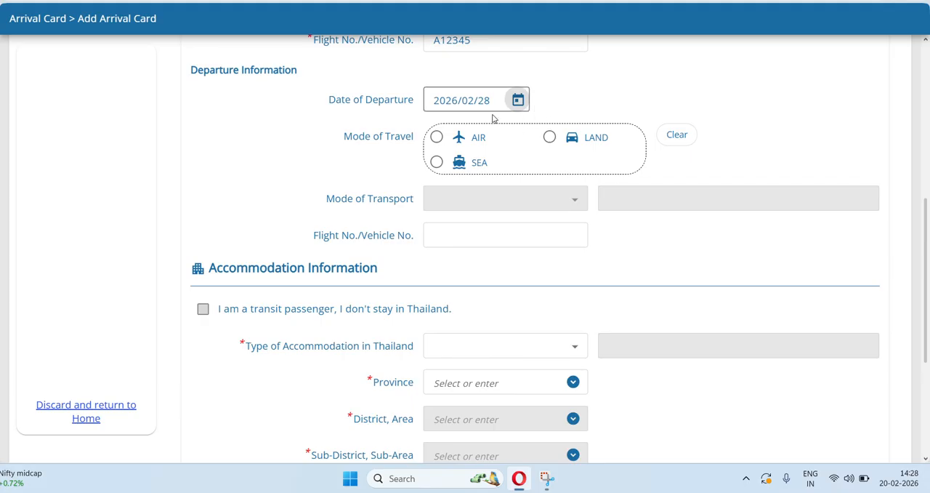
{"action": "left_click", "coordinate": [517, 101]}
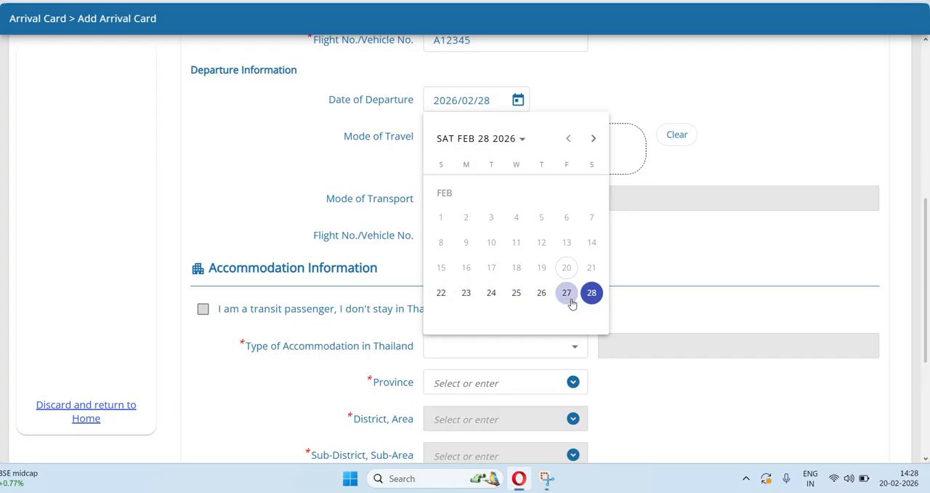
{"action": "left_click", "coordinate": [686, 206]}
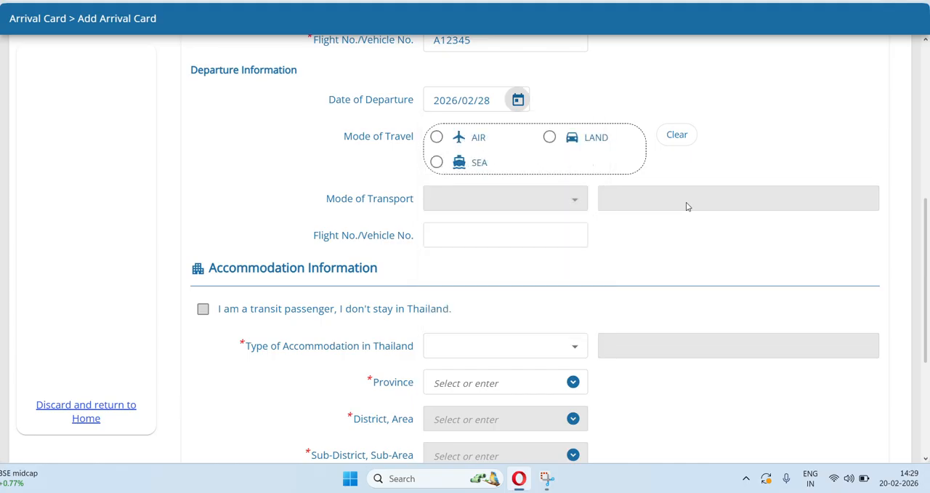
Set the departure's mode of travel to AIR by COMMERCIAL FLIGHT, with flight number A123456.
{"action": "left_click", "coordinate": [437, 136]}
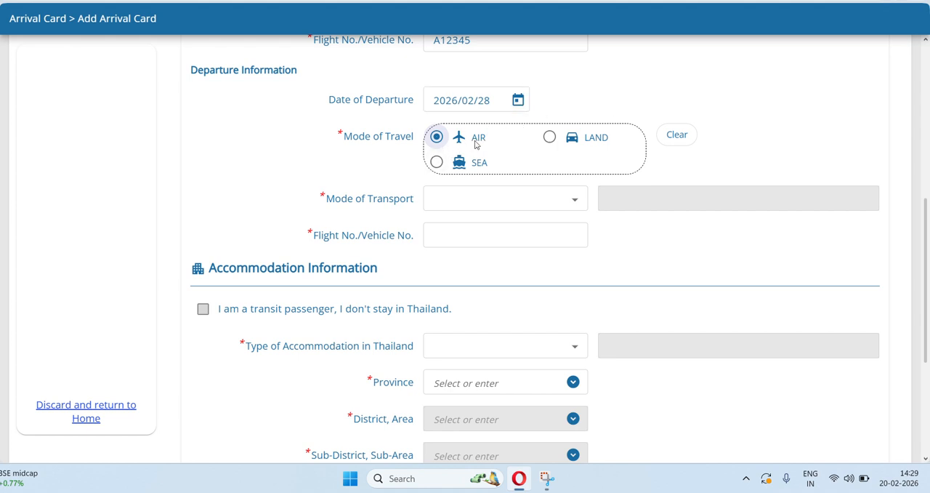
{"action": "left_click", "coordinate": [462, 203]}
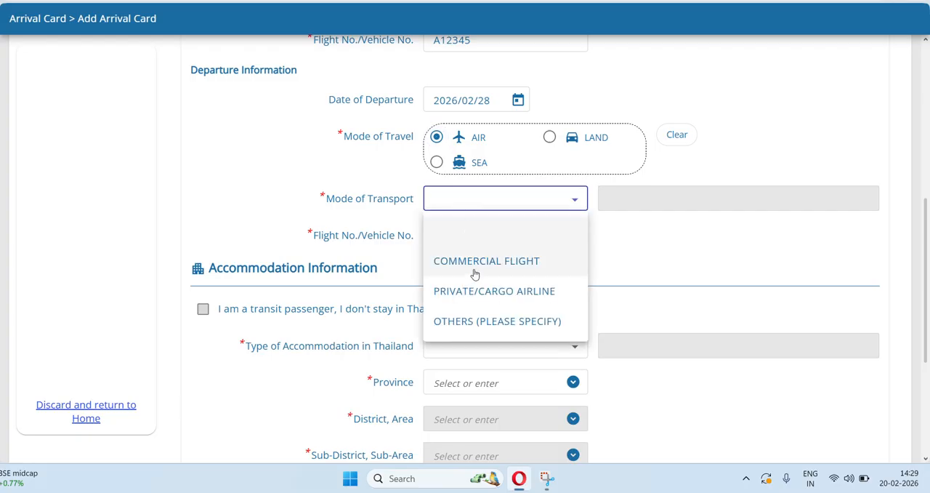
{"action": "left_click", "coordinate": [473, 273]}
{"action": "left_click", "coordinate": [449, 236]}
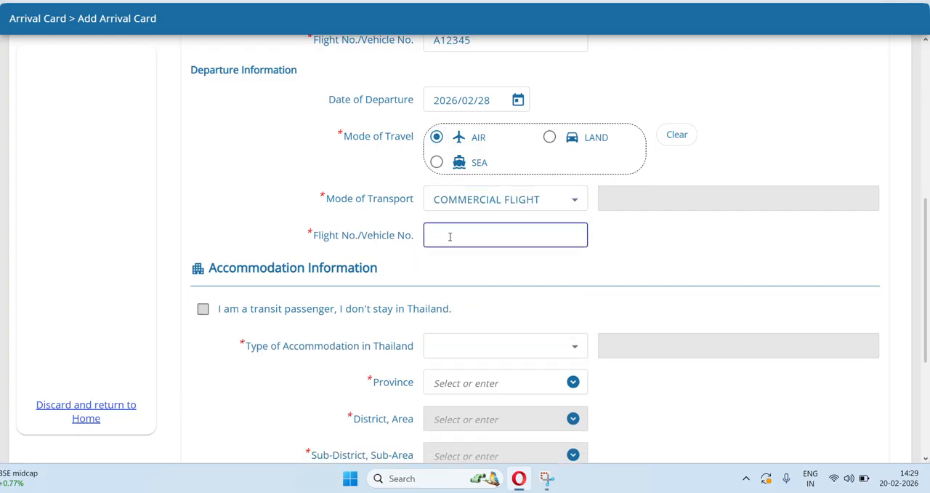
{"action": "type", "text": "A123456"}
{"action": "left_click", "coordinate": [660, 235]}
Review the accommodation options and set the type of accommodation in Thailand to HOTEL.
{"action": "scroll", "coordinate": [660, 235], "scroll_direction": "down", "scroll_amount": 2}
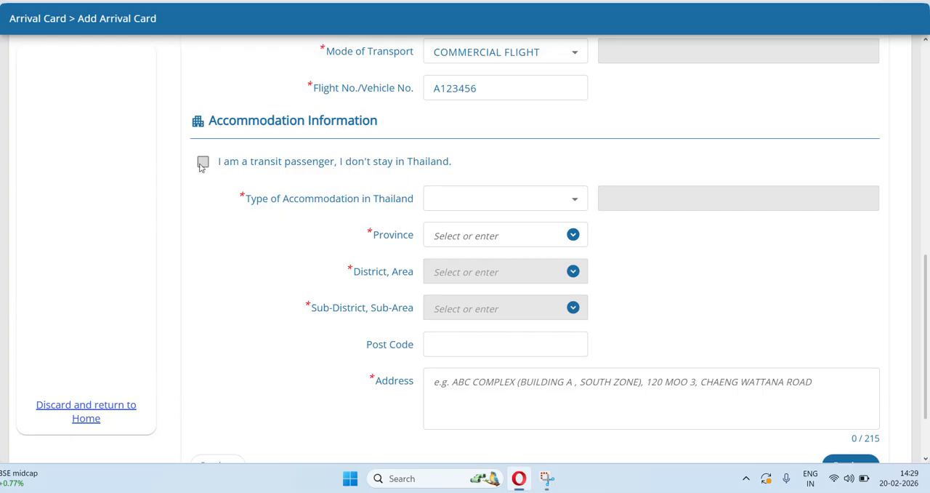
{"action": "left_click", "coordinate": [508, 200]}
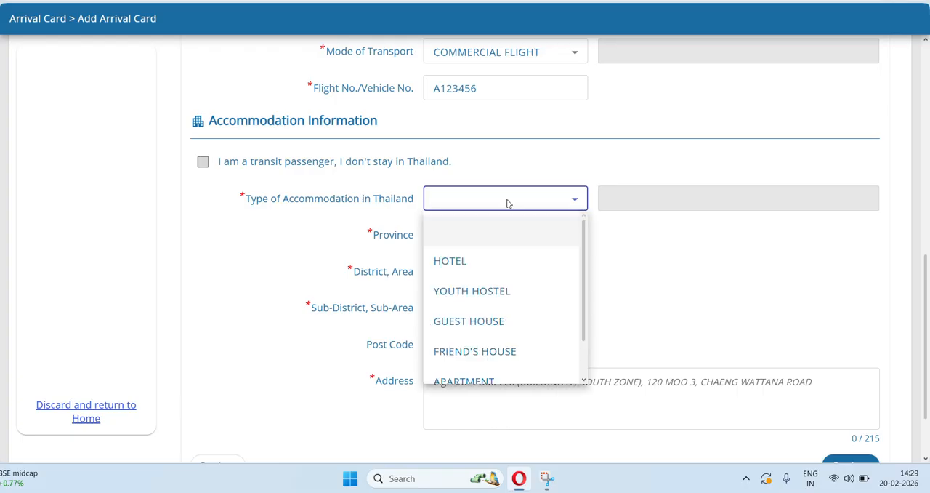
{"action": "left_click", "coordinate": [616, 124]}
{"action": "scroll", "coordinate": [720, 124], "scroll_direction": "up", "scroll_amount": 1}
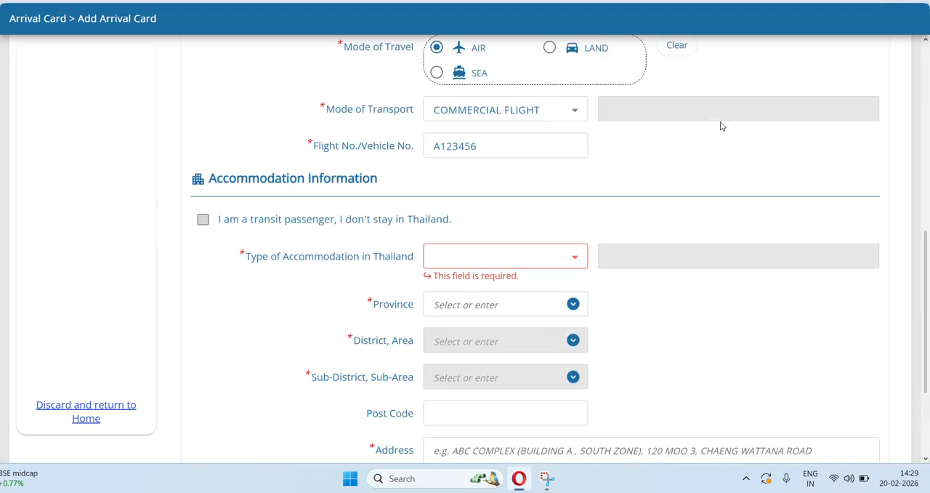
{"action": "scroll", "coordinate": [720, 126], "scroll_direction": "up", "scroll_amount": 1}
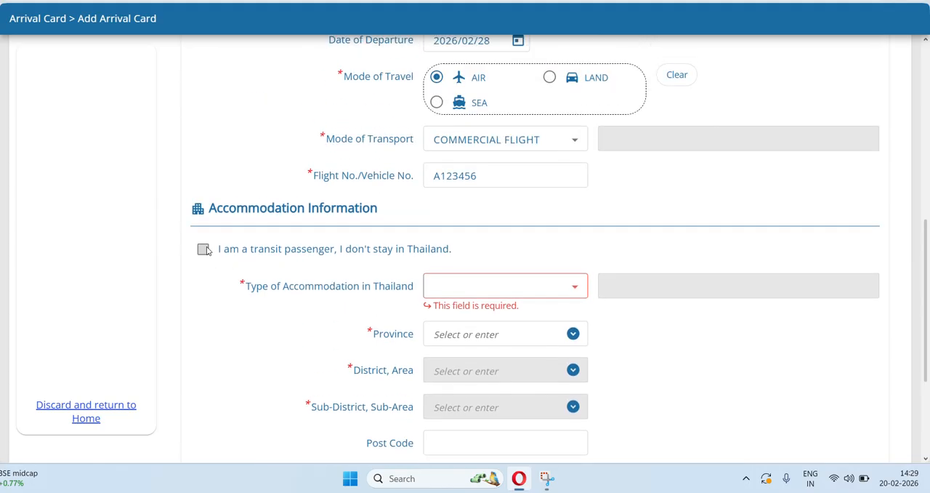
{"action": "scroll", "coordinate": [602, 225], "scroll_direction": "down", "scroll_amount": 3}
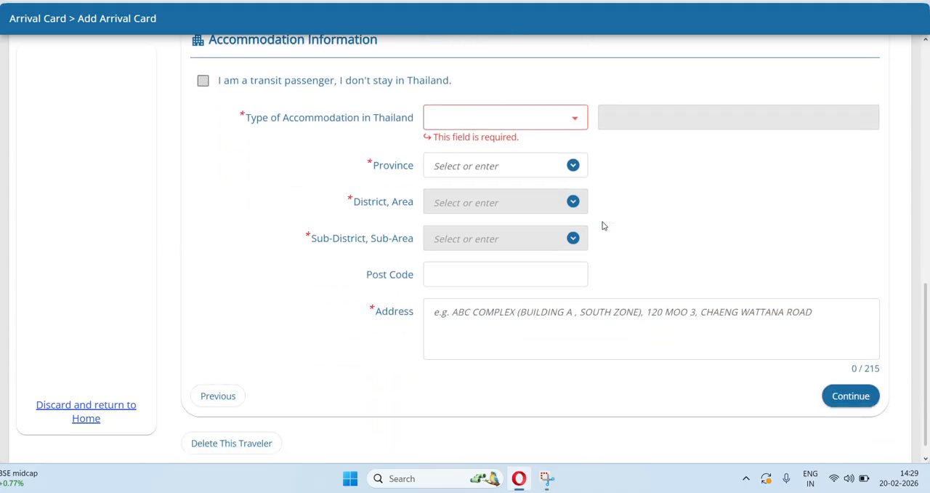
{"action": "left_click", "coordinate": [509, 120]}
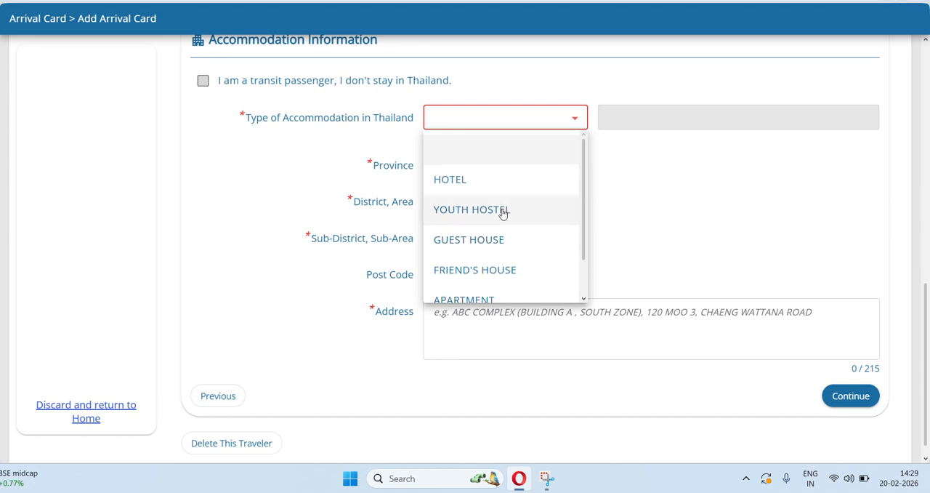
{"action": "scroll", "coordinate": [502, 210], "scroll_direction": "down", "scroll_amount": 1}
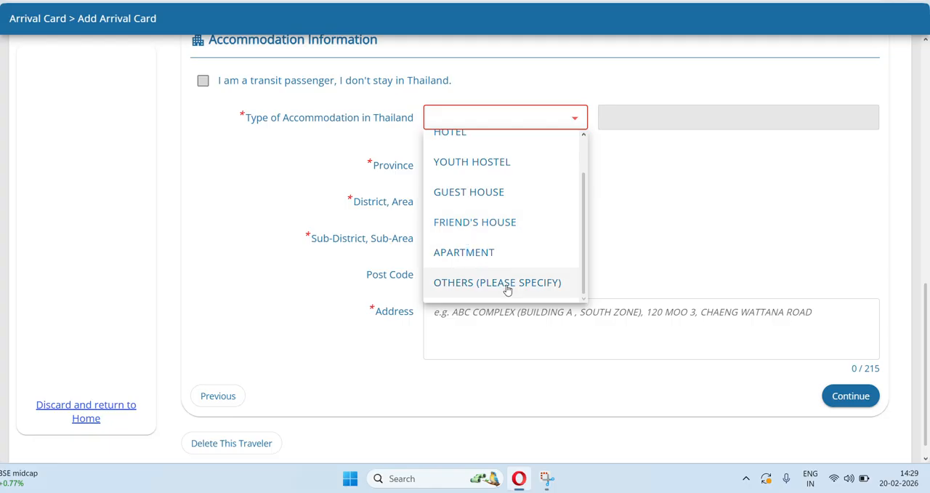
{"action": "left_click", "coordinate": [476, 138]}
Look through the full list of provinces available for the hotel's location.
{"action": "left_click", "coordinate": [503, 152]}
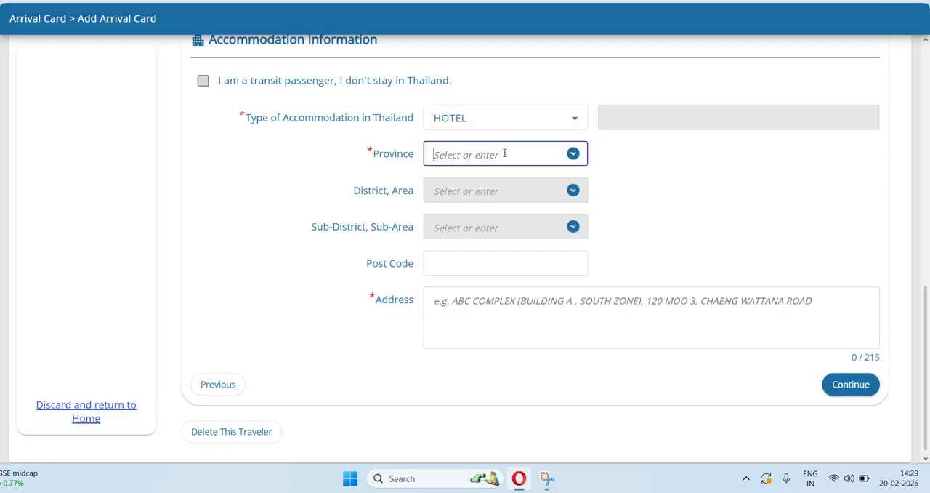
{"action": "left_click", "coordinate": [573, 154]}
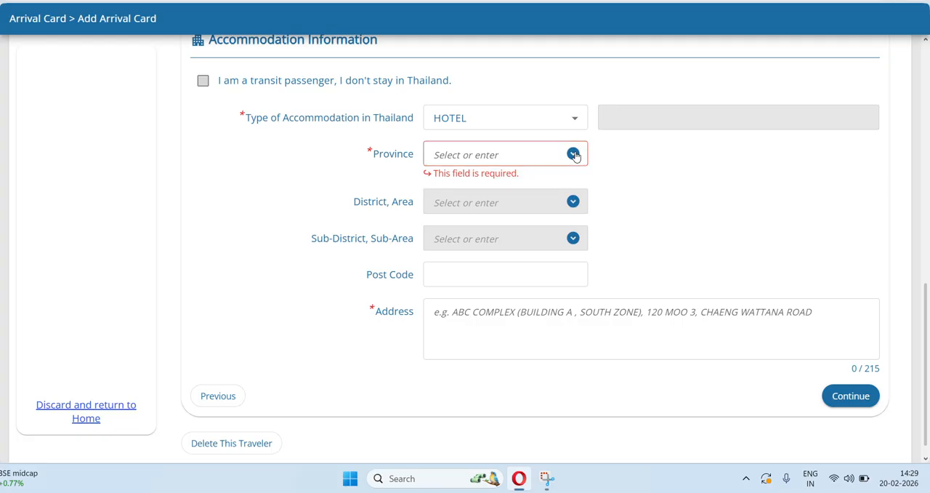
{"action": "left_click", "coordinate": [574, 154]}
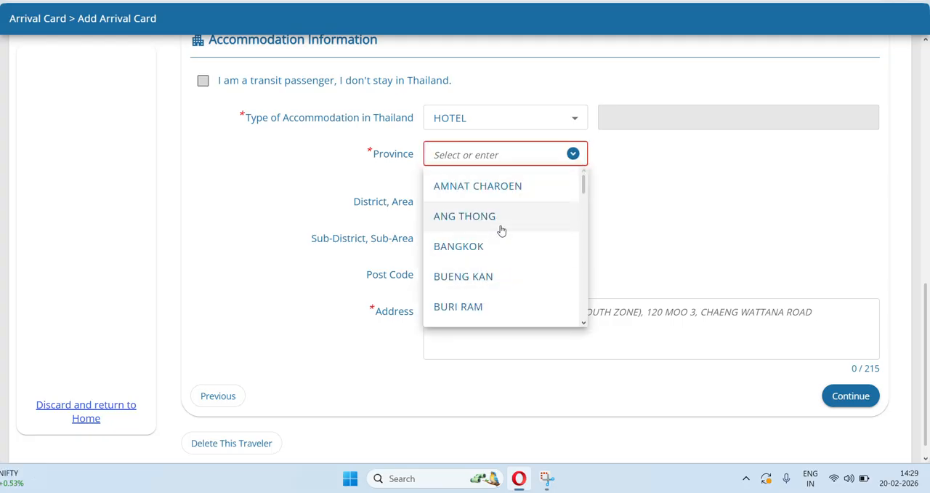
{"action": "scroll", "coordinate": [501, 229], "scroll_direction": "down", "scroll_amount": 10}
{"action": "scroll", "coordinate": [501, 231], "scroll_direction": "down", "scroll_amount": 18}
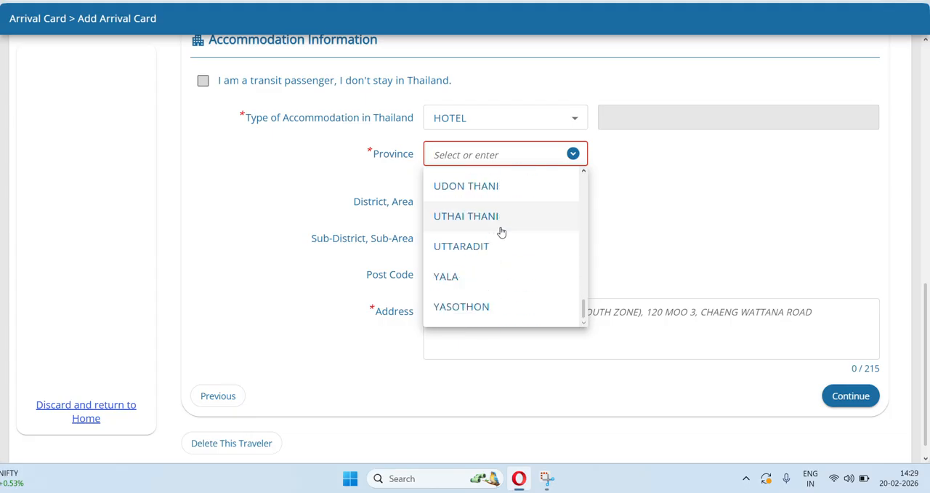
{"action": "scroll", "coordinate": [500, 231], "scroll_direction": "up", "scroll_amount": 16}
{"action": "scroll", "coordinate": [501, 231], "scroll_direction": "up", "scroll_amount": 10}
{"action": "scroll", "coordinate": [501, 231], "scroll_direction": "down", "scroll_amount": 1}
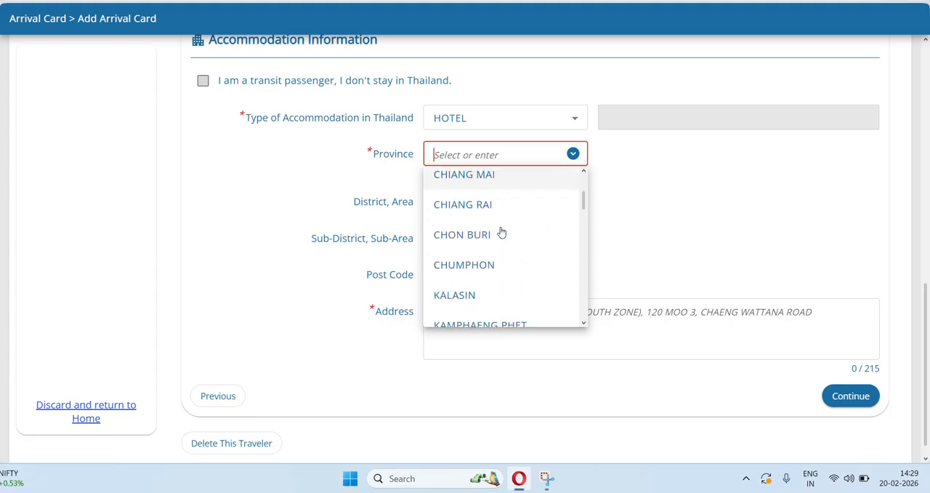
{"action": "scroll", "coordinate": [501, 232], "scroll_direction": "up", "scroll_amount": 2}
{"action": "scroll", "coordinate": [500, 231], "scroll_direction": "up", "scroll_amount": 2}
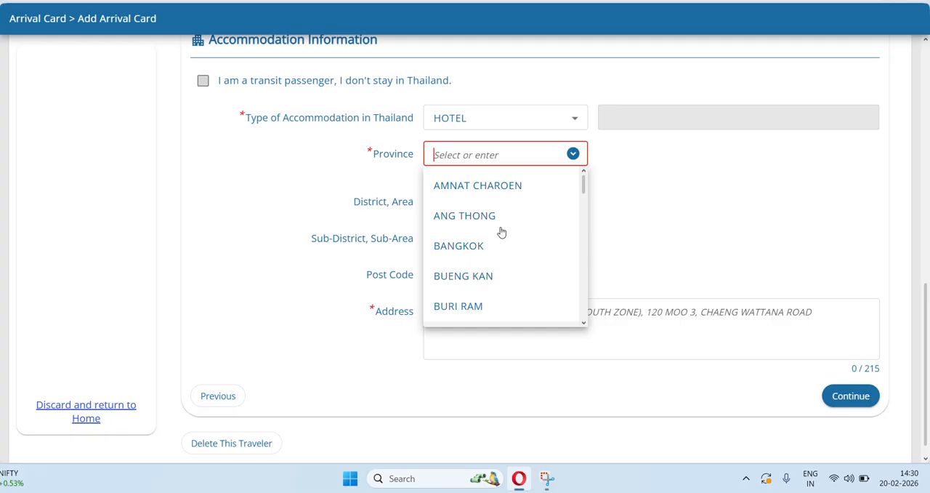
{"action": "scroll", "coordinate": [500, 231], "scroll_direction": "down", "scroll_amount": 5}
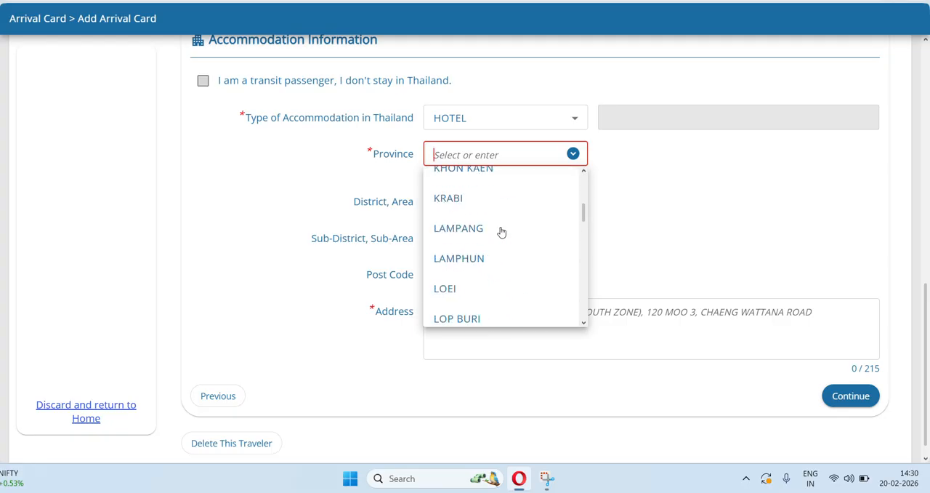
{"action": "scroll", "coordinate": [502, 232], "scroll_direction": "down", "scroll_amount": 1}
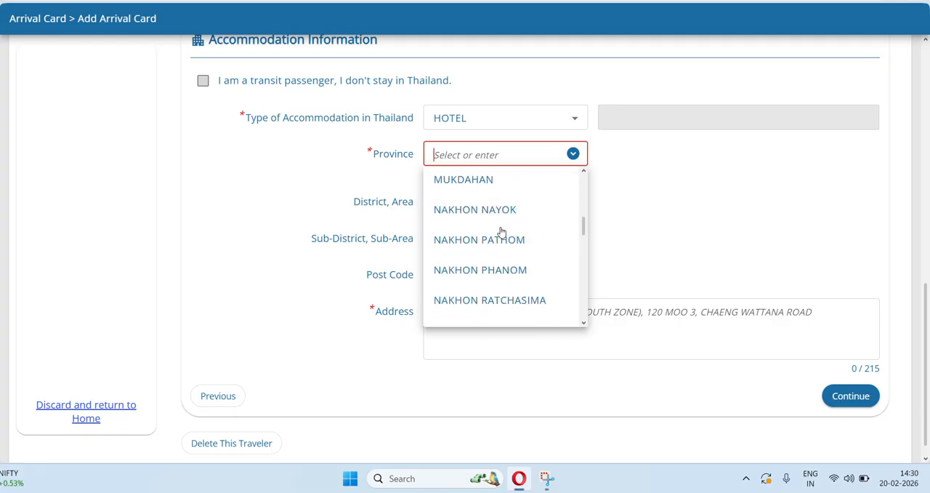
{"action": "scroll", "coordinate": [501, 232], "scroll_direction": "down", "scroll_amount": 1}
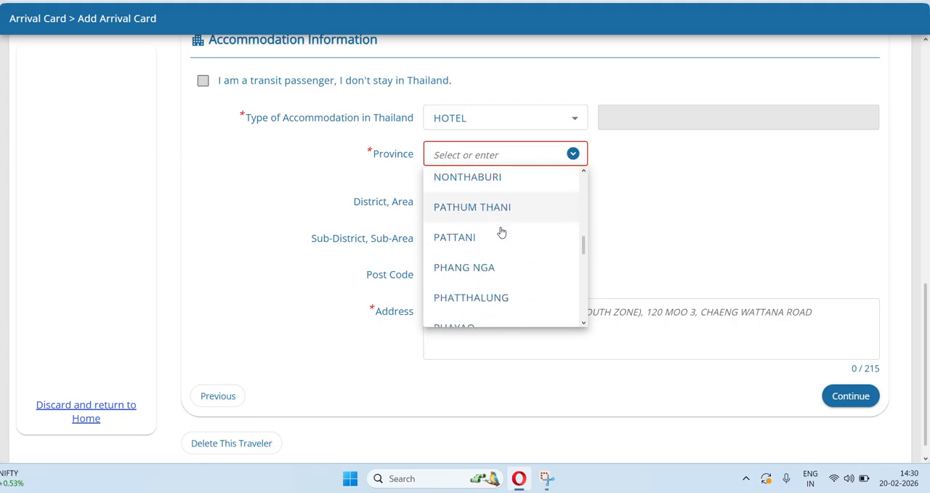
{"action": "scroll", "coordinate": [502, 232], "scroll_direction": "down", "scroll_amount": 3}
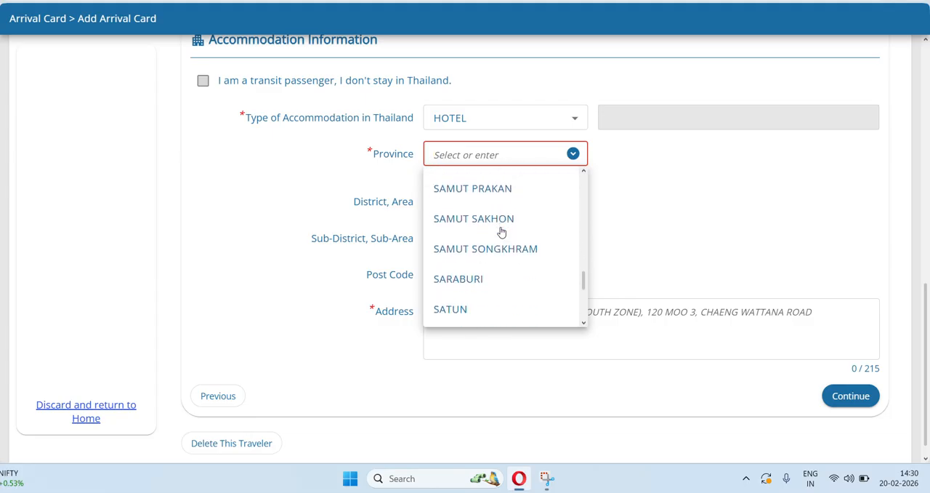
{"action": "scroll", "coordinate": [501, 231], "scroll_direction": "down", "scroll_amount": 2}
{"action": "scroll", "coordinate": [501, 232], "scroll_direction": "down", "scroll_amount": 2}
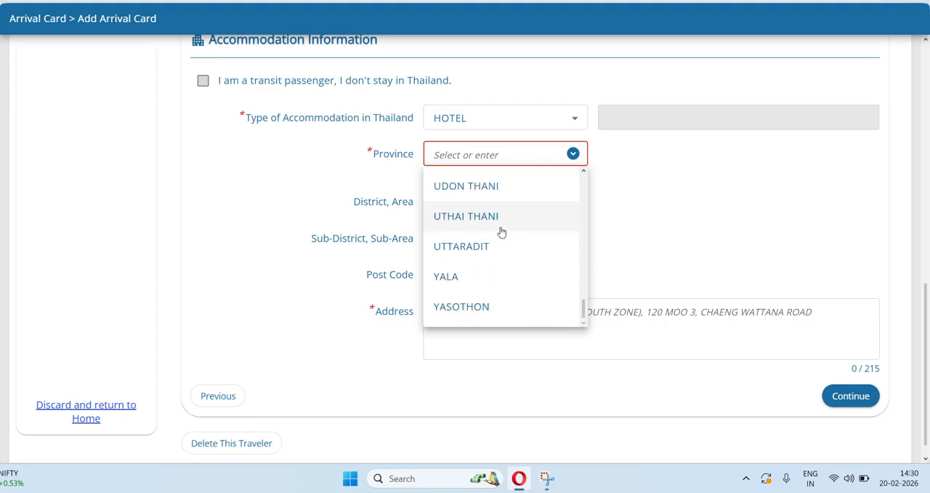
Set the hotel's province to BANGKOK.
{"action": "scroll", "coordinate": [502, 232], "scroll_direction": "up", "scroll_amount": 2}
{"action": "scroll", "coordinate": [502, 232], "scroll_direction": "up", "scroll_amount": 5}
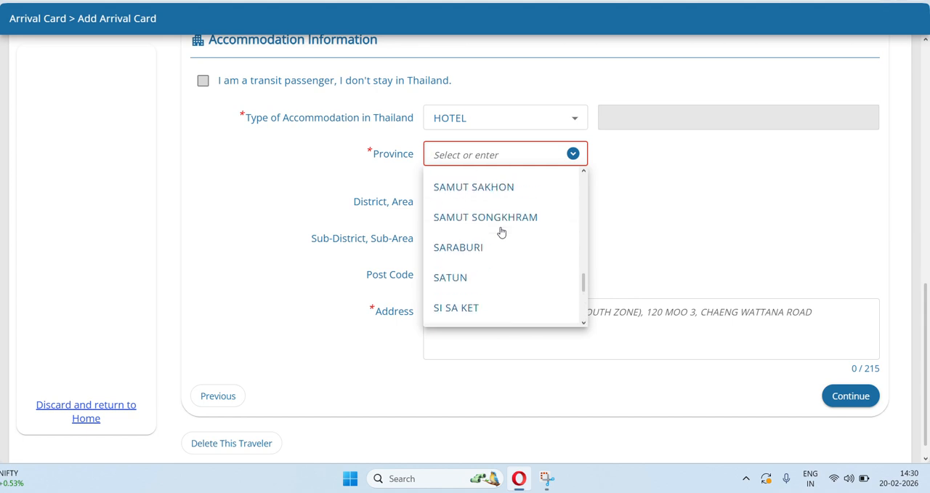
{"action": "scroll", "coordinate": [501, 232], "scroll_direction": "up", "scroll_amount": 3}
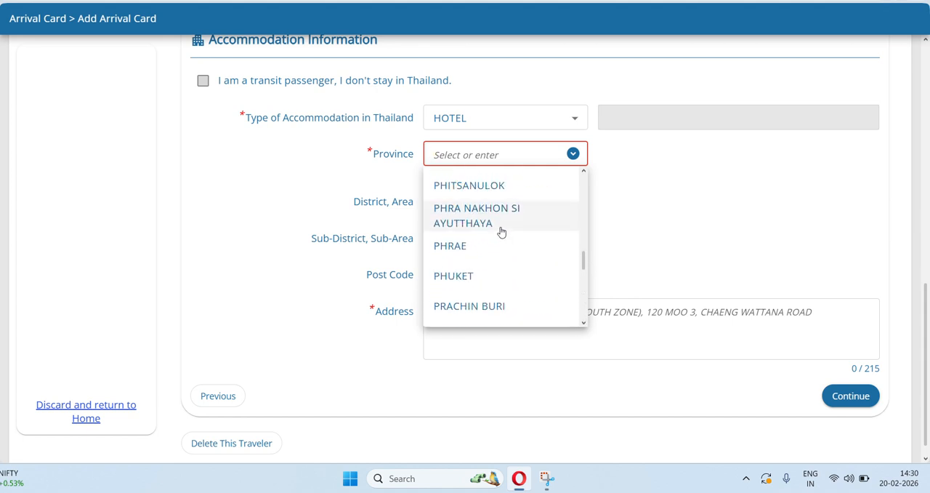
{"action": "scroll", "coordinate": [501, 232], "scroll_direction": "up", "scroll_amount": 2}
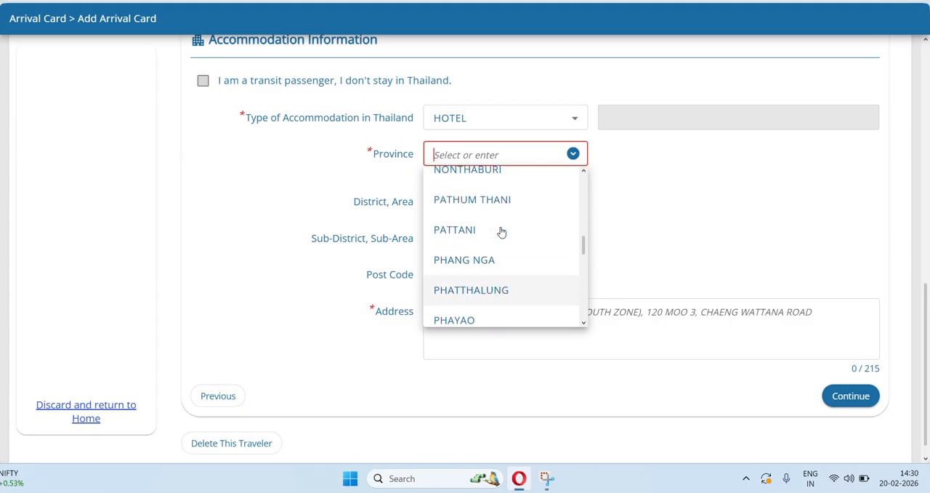
{"action": "scroll", "coordinate": [501, 232], "scroll_direction": "up", "scroll_amount": 3}
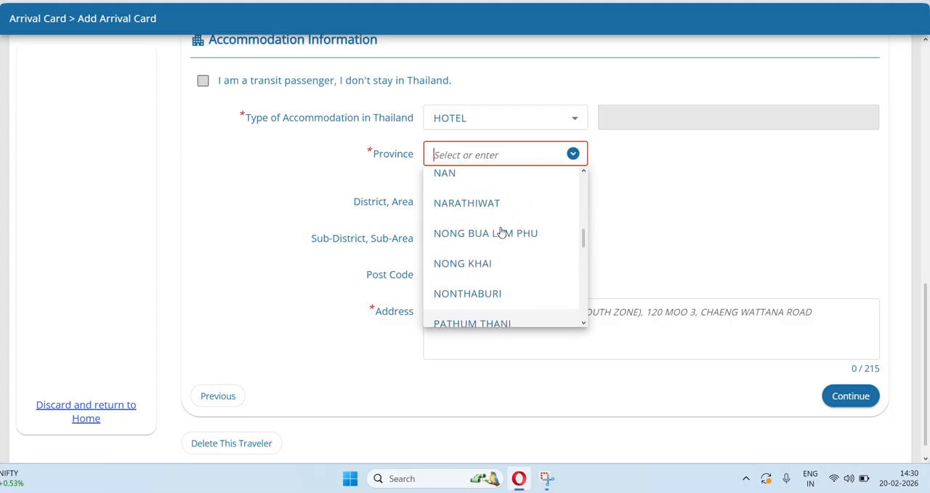
{"action": "scroll", "coordinate": [502, 232], "scroll_direction": "up", "scroll_amount": 4}
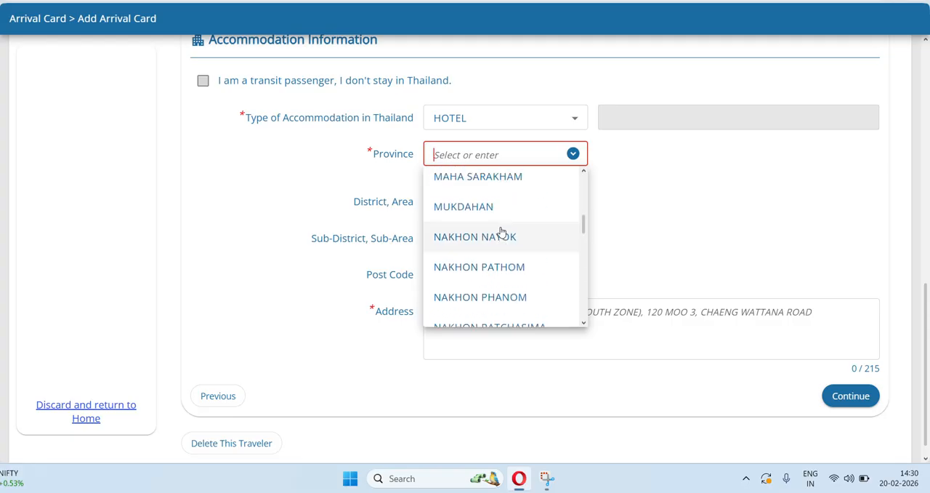
{"action": "scroll", "coordinate": [502, 232], "scroll_direction": "up", "scroll_amount": 5}
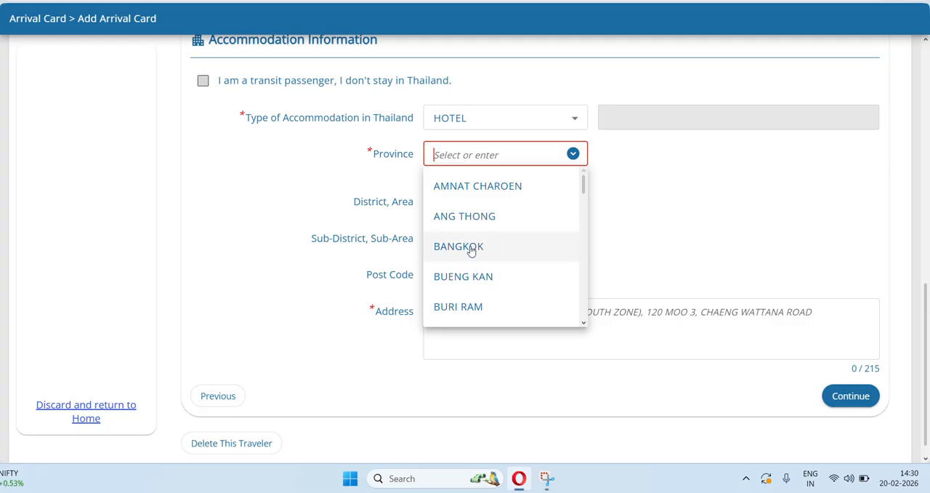
{"action": "left_click", "coordinate": [531, 247]}
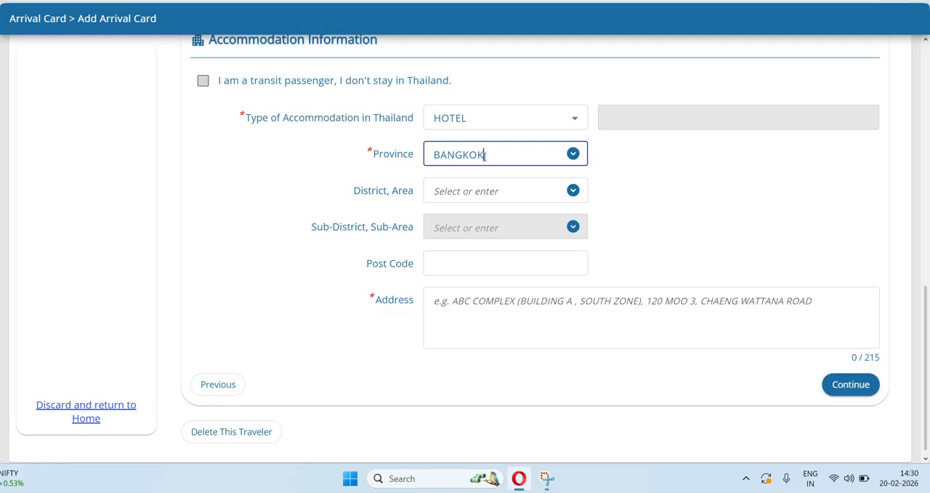
Set the hotel's district to BANG BON and its sub-district to BANG BON TAI.
{"action": "left_click", "coordinate": [581, 193]}
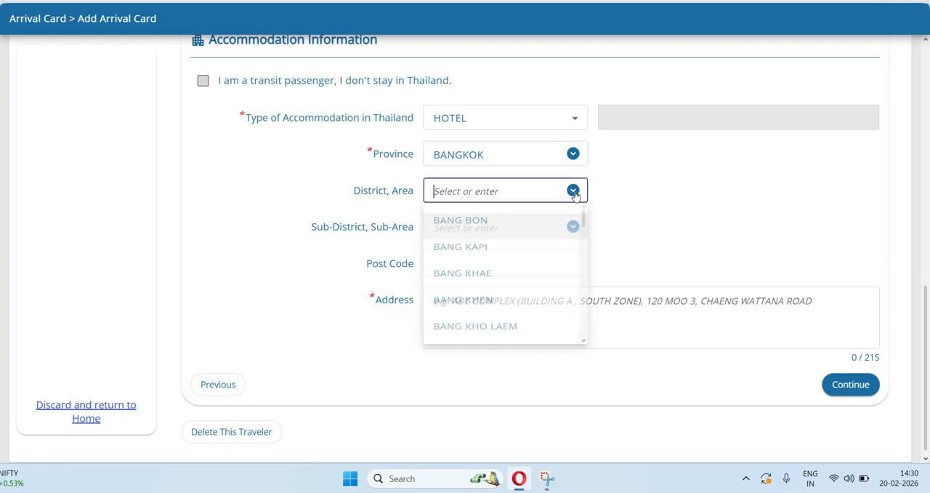
{"action": "scroll", "coordinate": [528, 300], "scroll_direction": "down", "scroll_amount": 15}
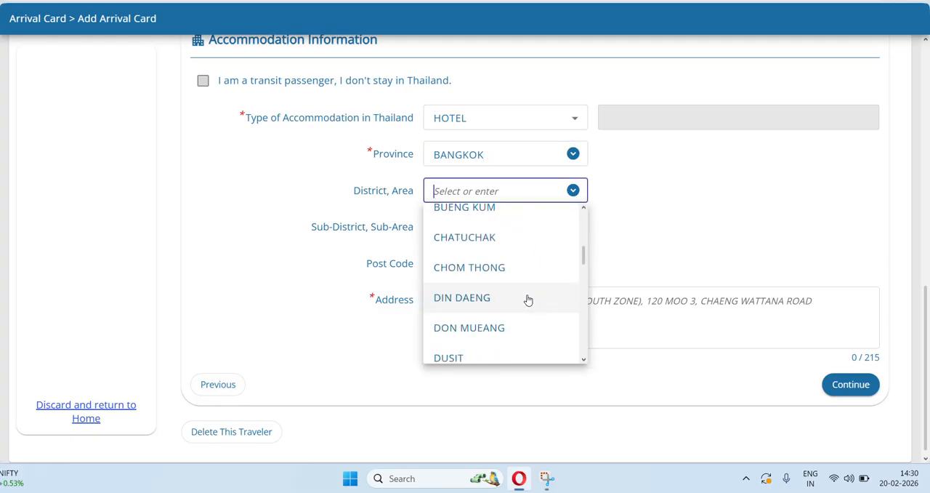
{"action": "scroll", "coordinate": [528, 301], "scroll_direction": "up", "scroll_amount": 5}
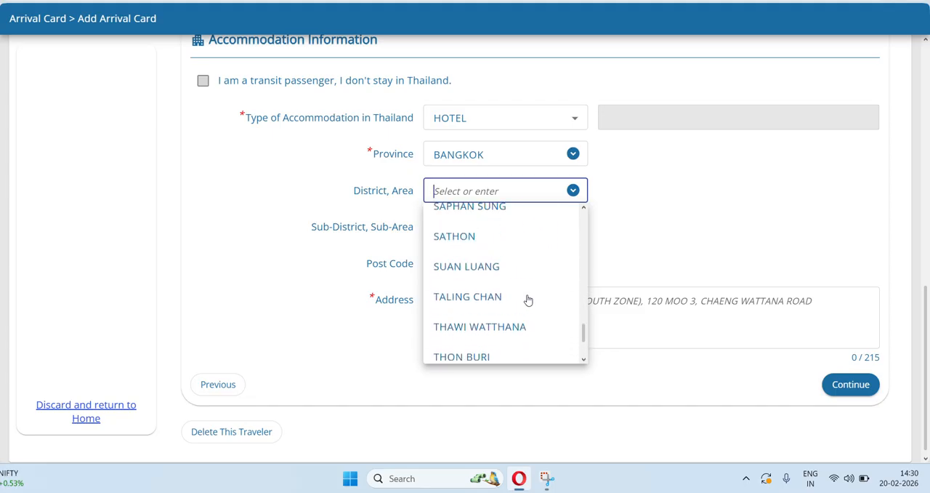
{"action": "scroll", "coordinate": [529, 300], "scroll_direction": "up", "scroll_amount": 3}
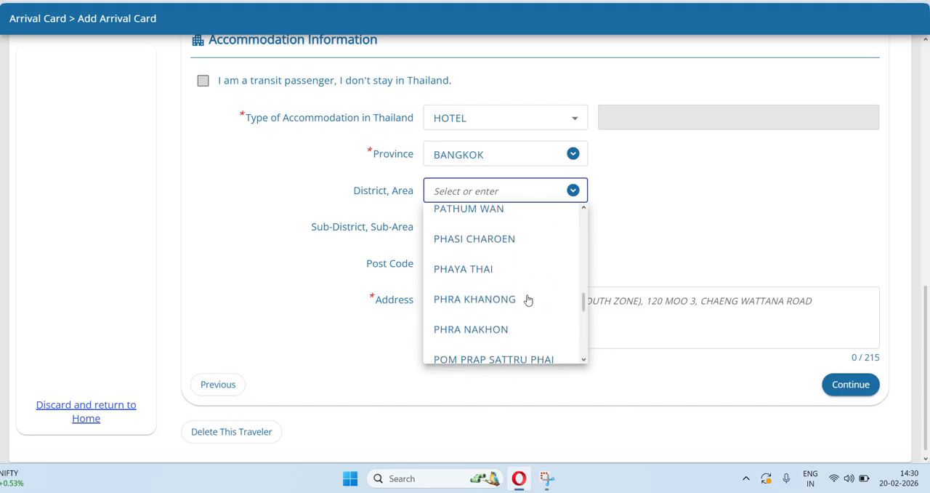
{"action": "scroll", "coordinate": [528, 300], "scroll_direction": "up", "scroll_amount": 3}
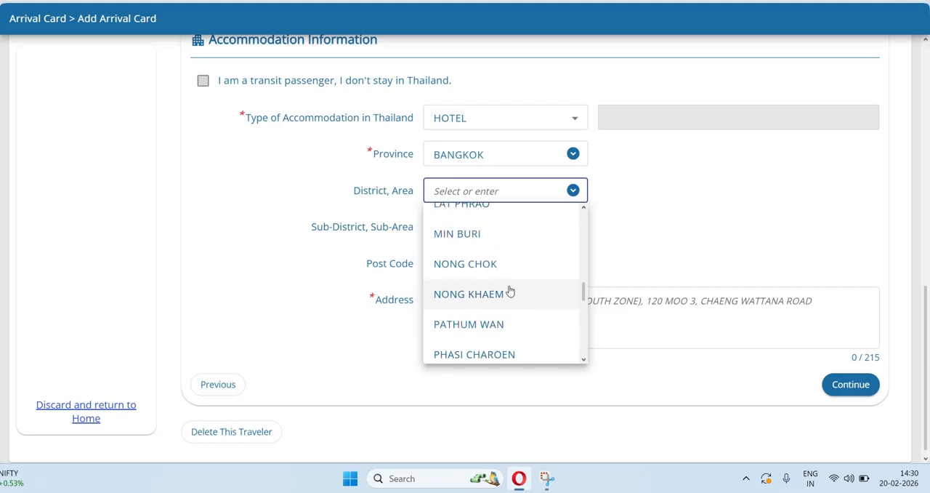
{"action": "scroll", "coordinate": [500, 279], "scroll_direction": "up", "scroll_amount": 1}
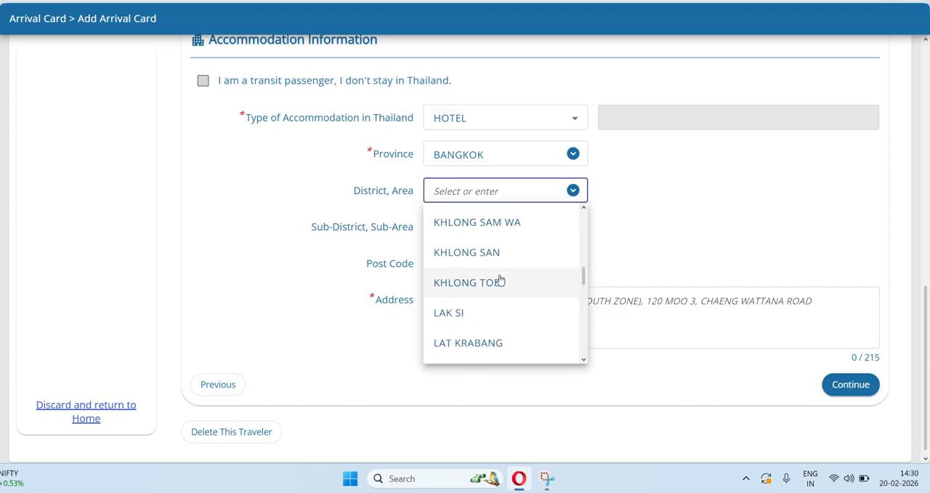
{"action": "scroll", "coordinate": [481, 240], "scroll_direction": "up", "scroll_amount": 5}
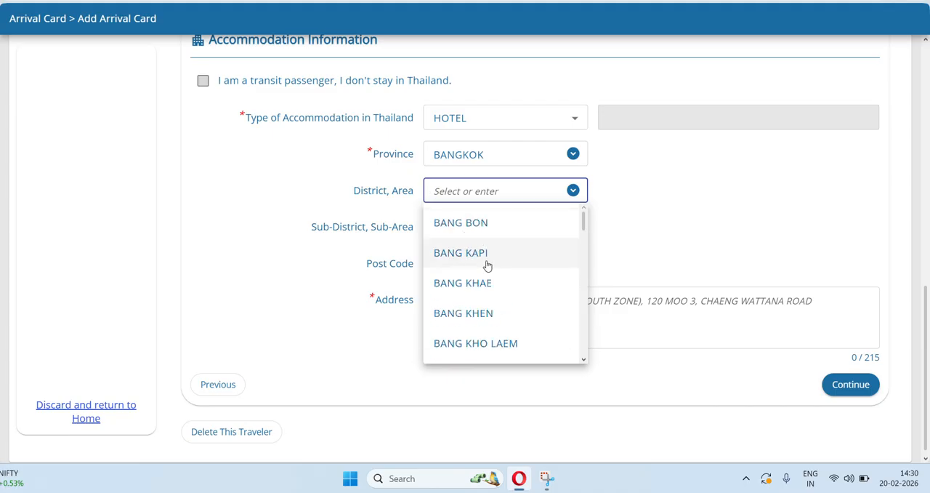
{"action": "left_click", "coordinate": [476, 224]}
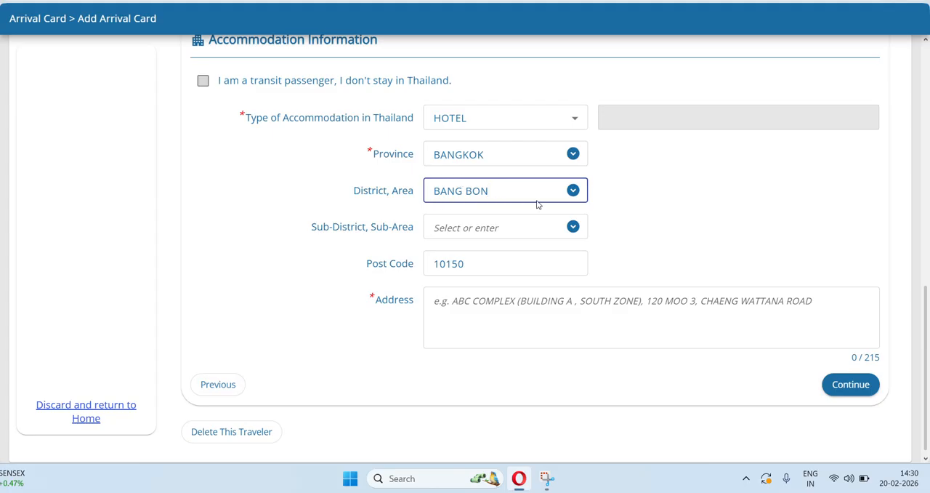
{"action": "left_click", "coordinate": [573, 226]}
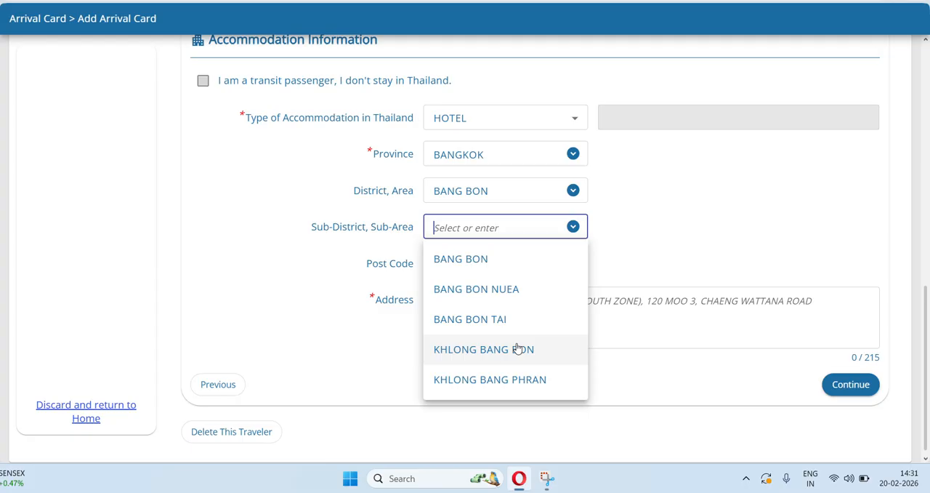
{"action": "left_click", "coordinate": [485, 320]}
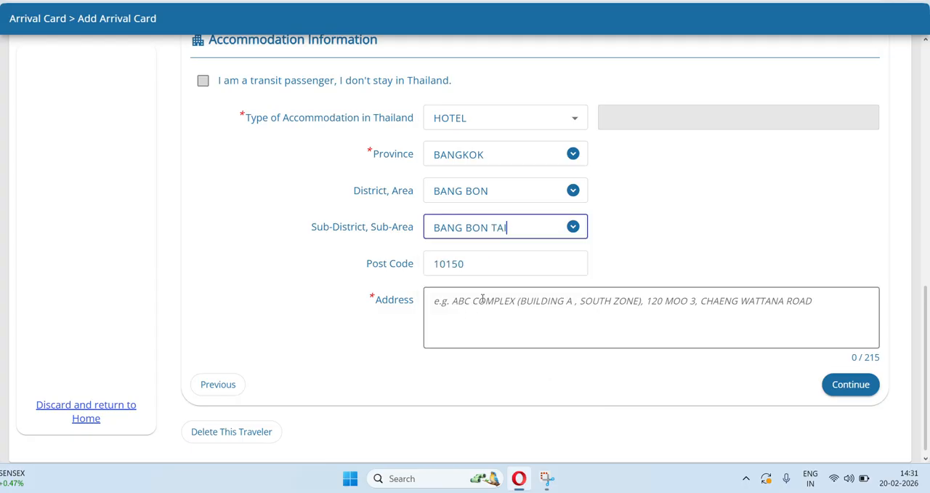
Enter the hotel's address in the accommodation details and continue to the Health Declaration.
{"action": "left_click", "coordinate": [492, 264]}
{"action": "left_click", "coordinate": [484, 297]}
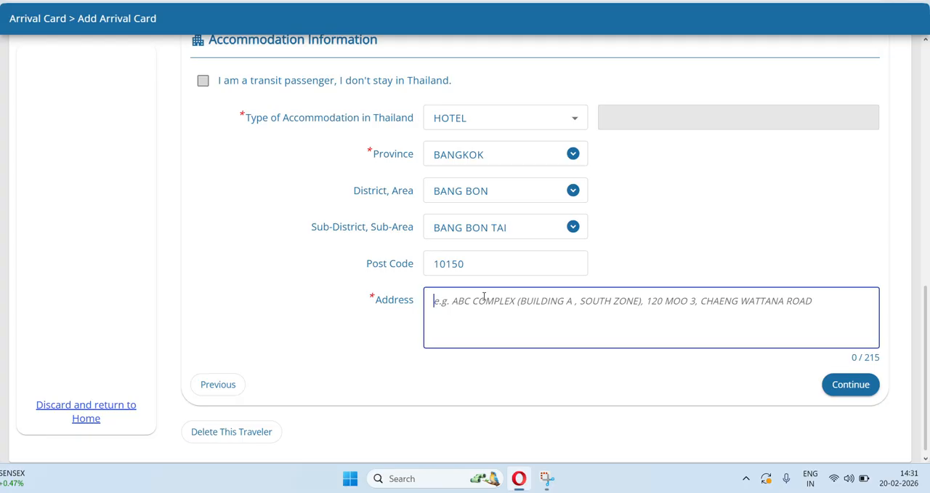
{"action": "type", "text": "dsgkigeugekbmabs"}
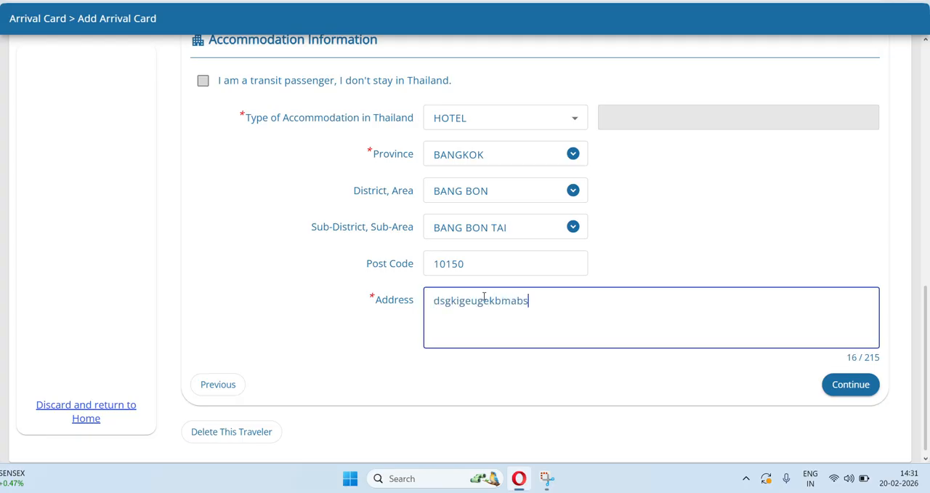
{"action": "type", "text": "mbabkbskabkbs"}
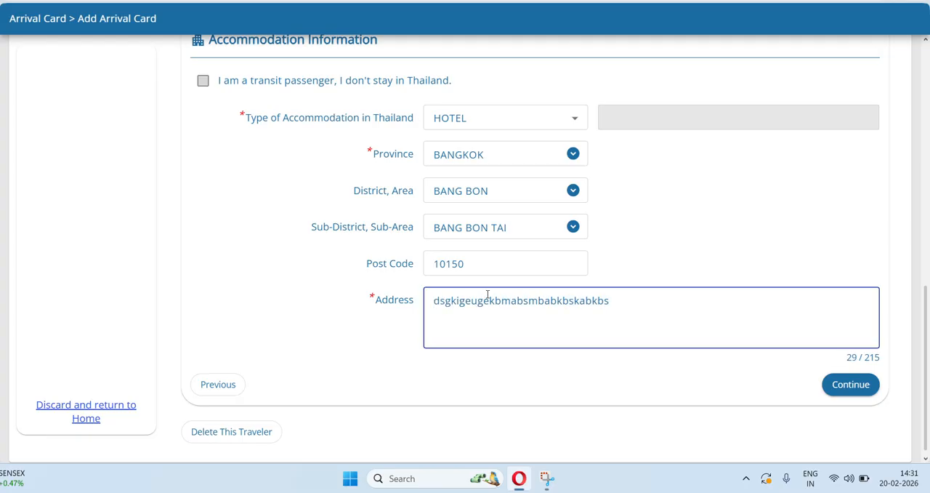
{"action": "left_click", "coordinate": [863, 385]}
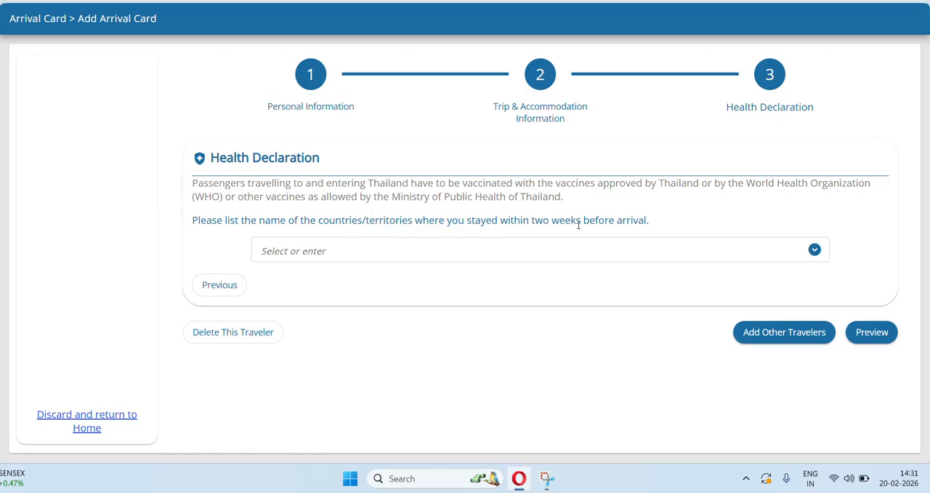
Declare REPUBLIC OF INDIA as the country stayed in within two weeks before arrival and preview the arrival card.
{"action": "left_click", "coordinate": [288, 251]}
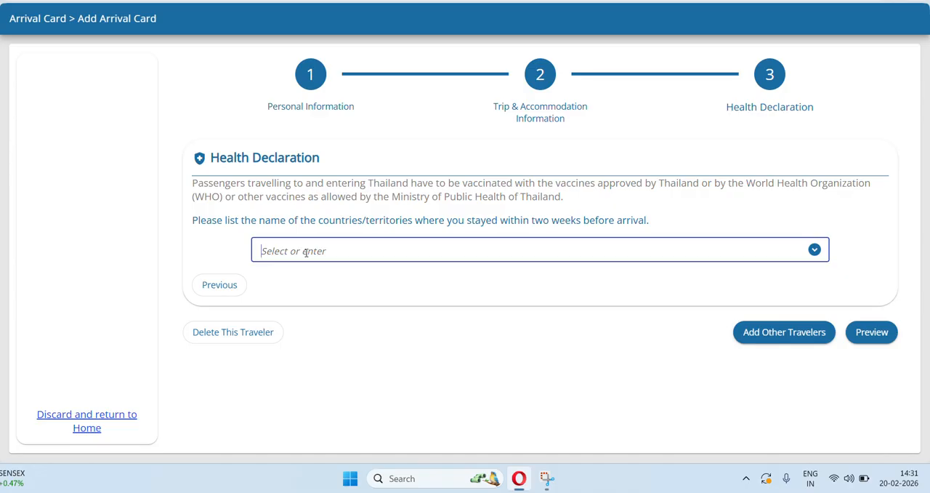
{"action": "type", "text": "IND"}
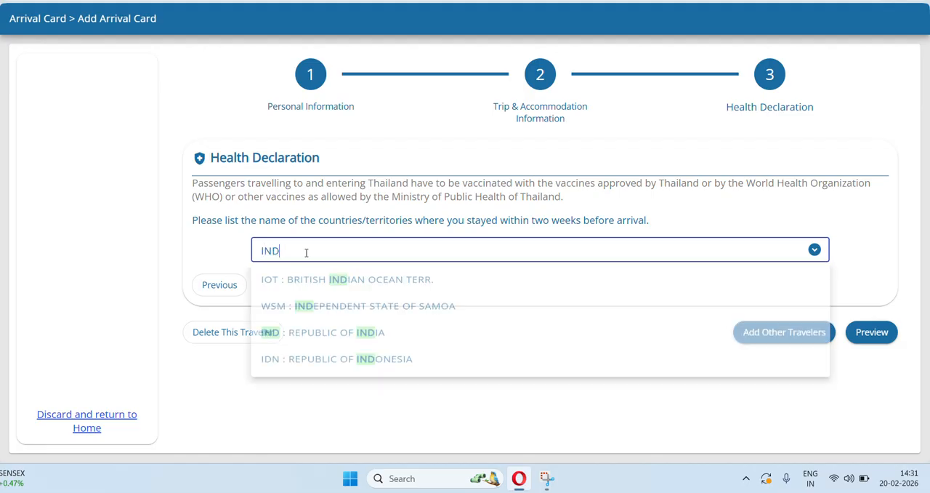
{"action": "left_click", "coordinate": [327, 344]}
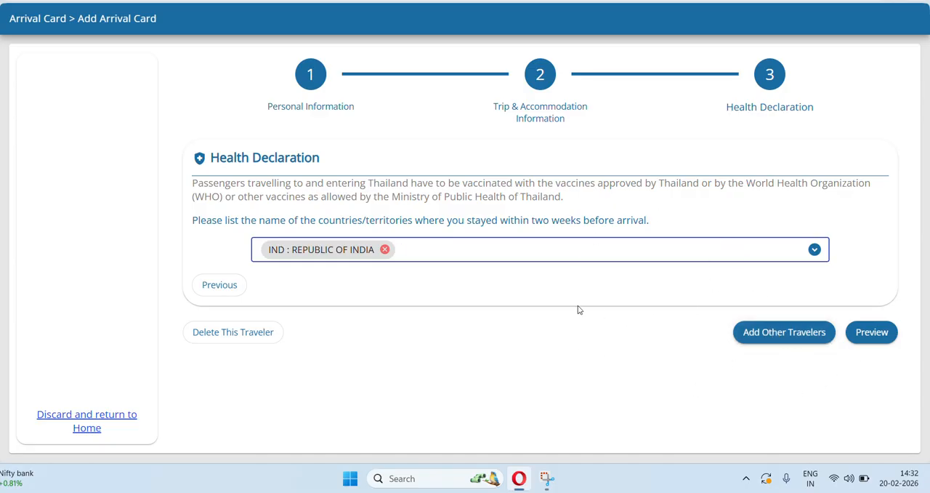
{"action": "left_click", "coordinate": [891, 331]}
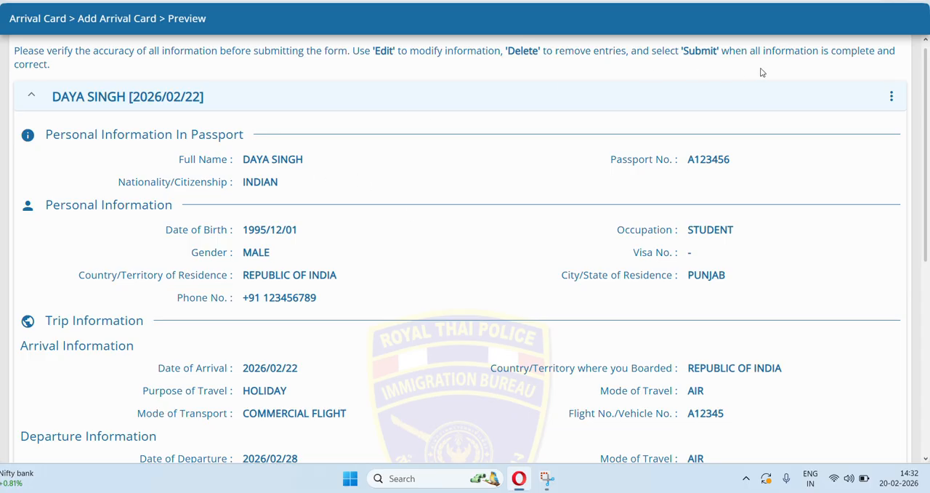
Review the previewed personal, trip, accommodation and health details, and check the options offered for changing the traveller's entry.
{"action": "left_click", "coordinate": [892, 96]}
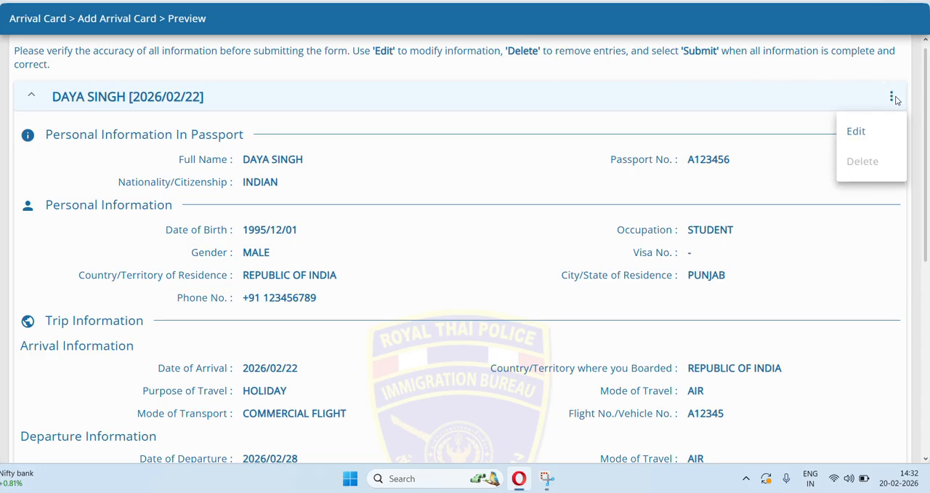
{"action": "left_click", "coordinate": [779, 151]}
{"action": "scroll", "coordinate": [781, 152], "scroll_direction": "down", "scroll_amount": 1}
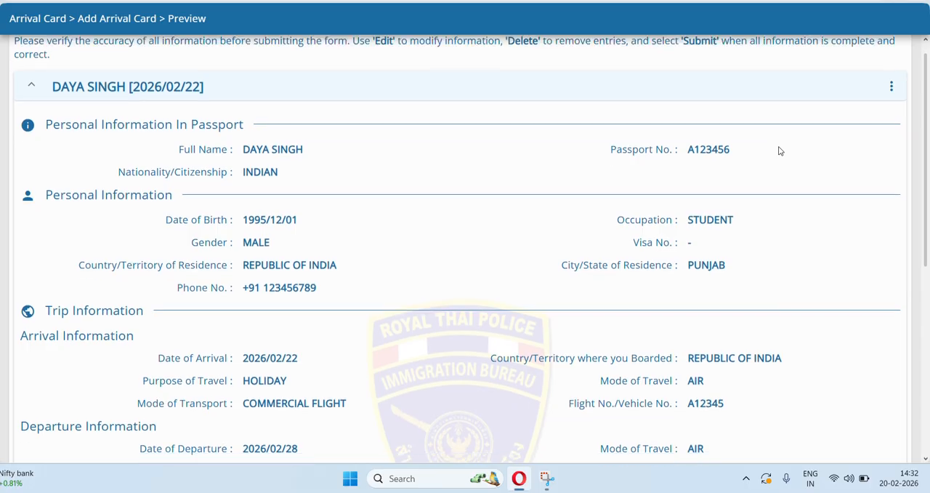
{"action": "scroll", "coordinate": [780, 151], "scroll_direction": "up", "scroll_amount": 1}
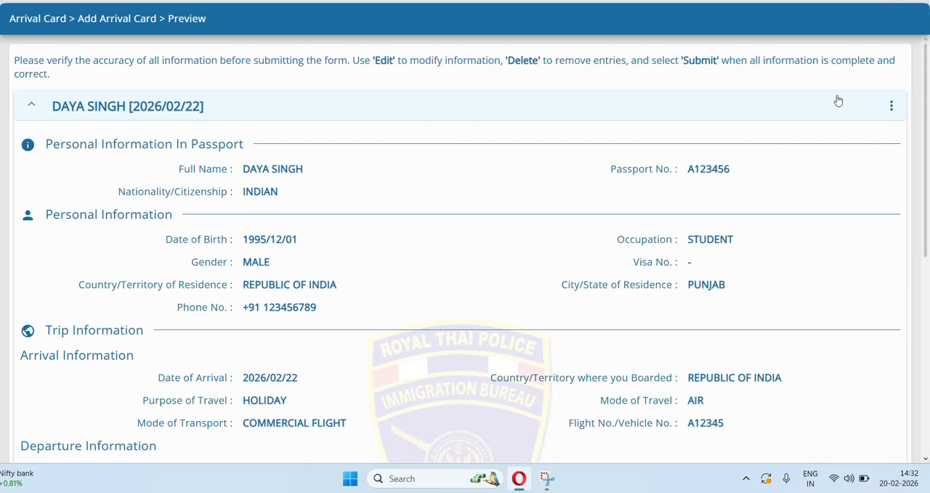
{"action": "left_click", "coordinate": [893, 106]}
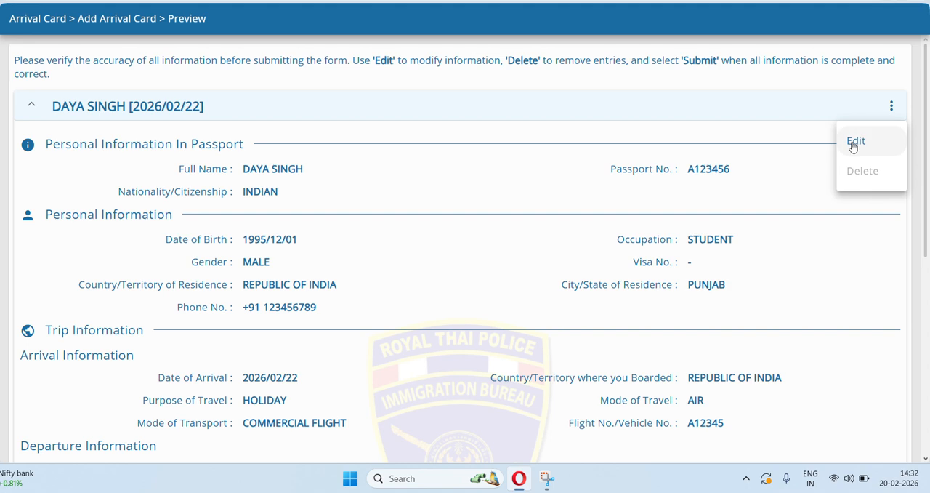
{"action": "left_click", "coordinate": [817, 237]}
{"action": "scroll", "coordinate": [818, 238], "scroll_direction": "down", "scroll_amount": 2}
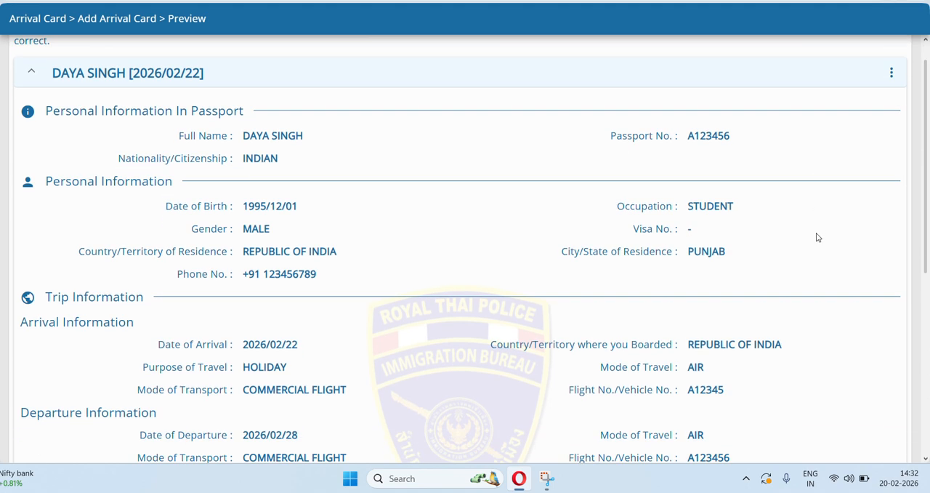
{"action": "scroll", "coordinate": [818, 238], "scroll_direction": "down", "scroll_amount": 5}
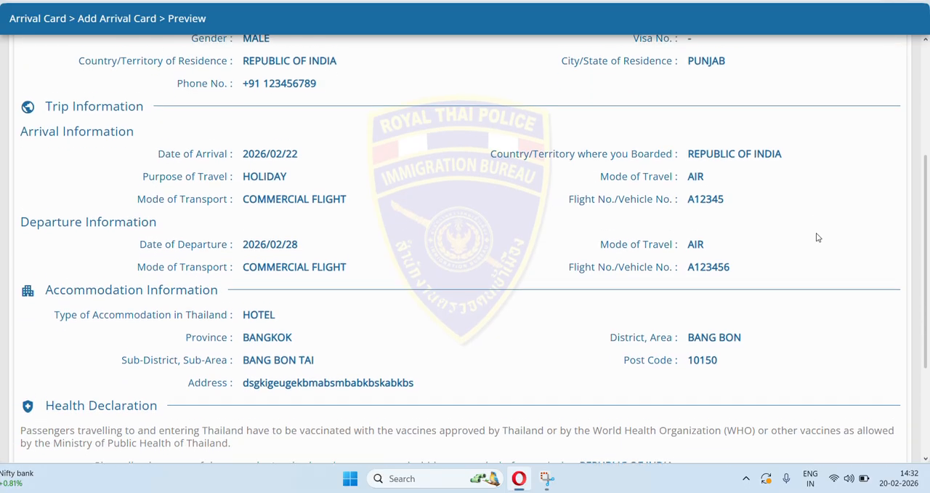
{"action": "scroll", "coordinate": [818, 238], "scroll_direction": "down", "scroll_amount": 5}
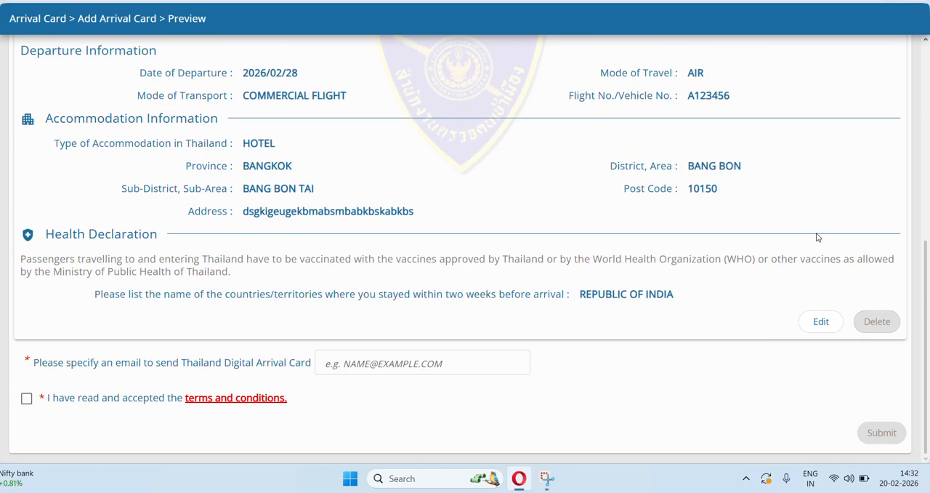
Agree to the terms and conditions and enter the email address for receiving the Thailand Digital Arrival Card.
{"action": "left_click", "coordinate": [26, 399]}
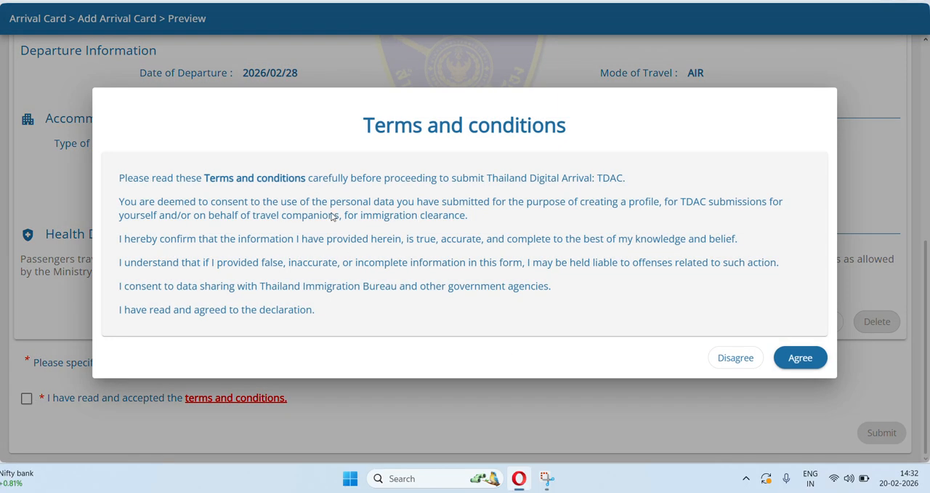
{"action": "left_click", "coordinate": [798, 358]}
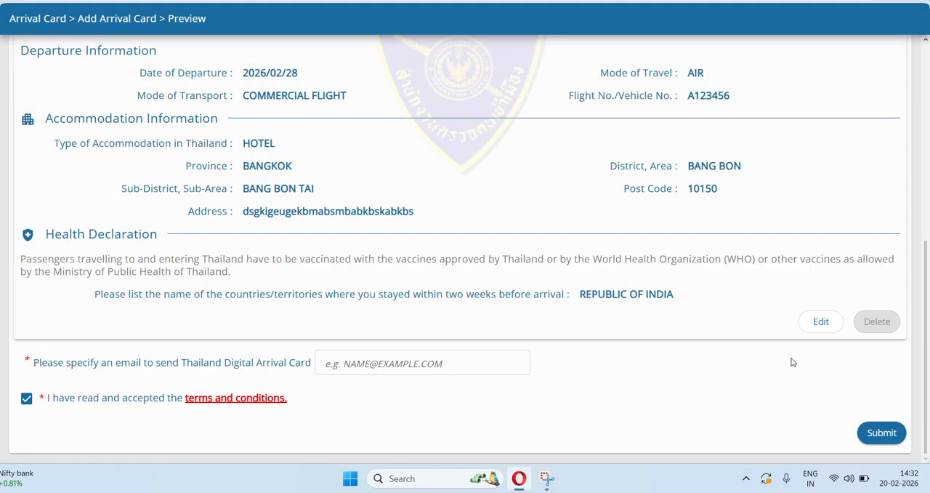
{"action": "left_click", "coordinate": [345, 364]}
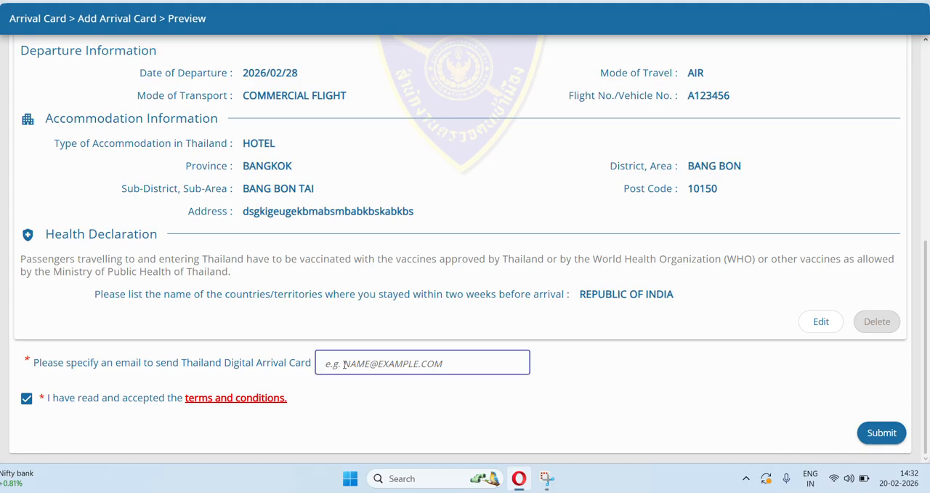
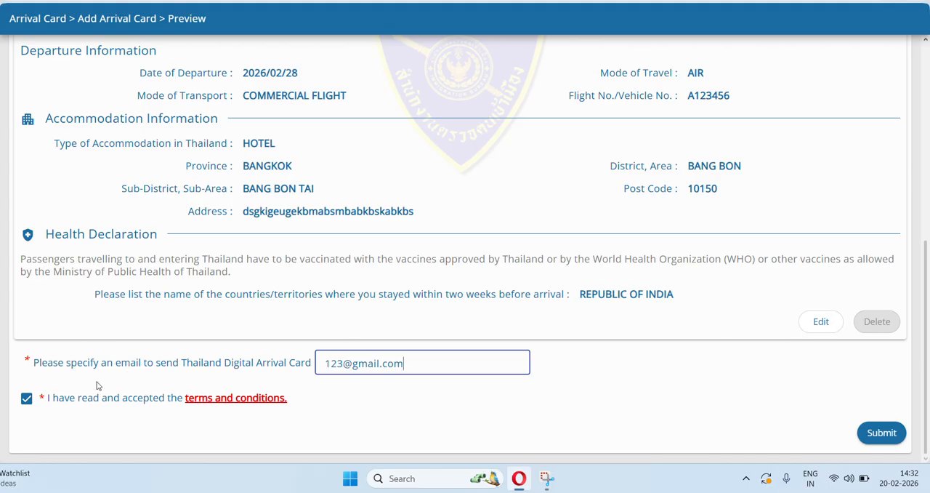
Submit the arrival card with the email address confirmed, and open the issued document in a new tab.
{"action": "scroll", "coordinate": [448, 238], "scroll_direction": "up", "scroll_amount": 5}
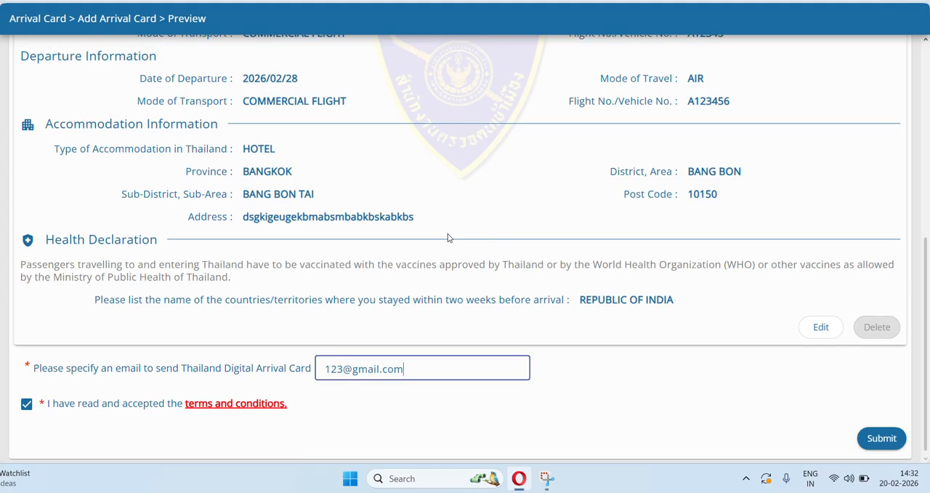
{"action": "scroll", "coordinate": [628, 226], "scroll_direction": "down", "scroll_amount": 1}
{"action": "scroll", "coordinate": [628, 226], "scroll_direction": "down", "scroll_amount": 5}
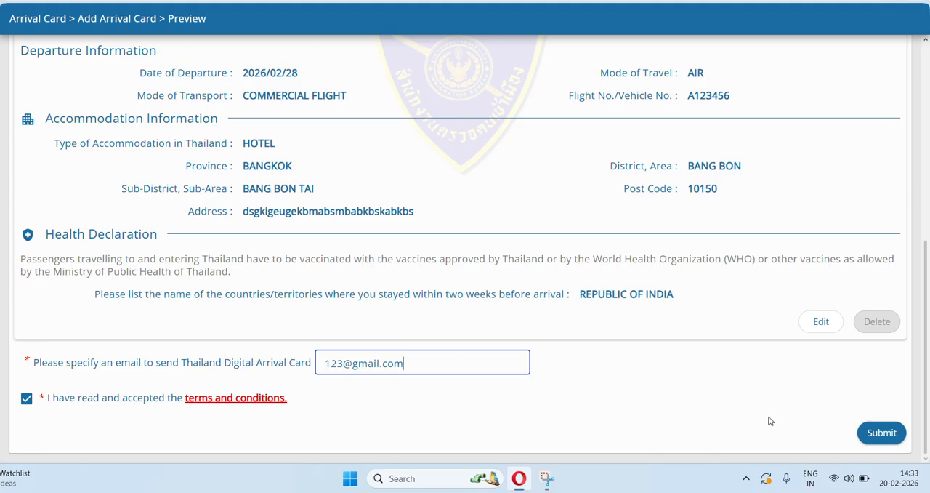
{"action": "left_click", "coordinate": [878, 433]}
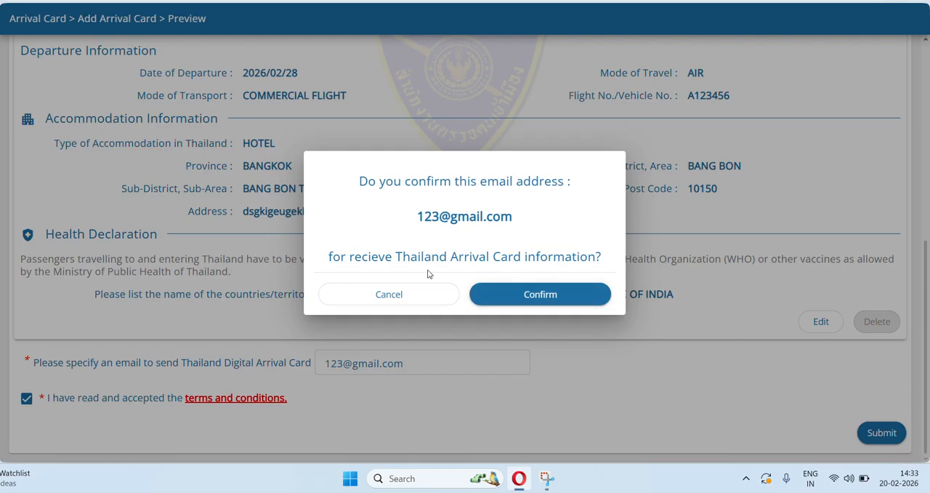
{"action": "left_click", "coordinate": [561, 295]}
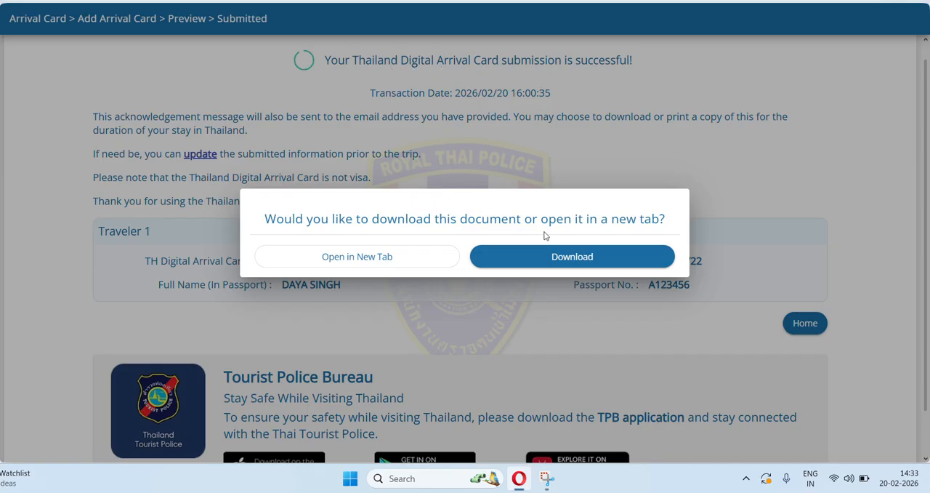
{"action": "left_click", "coordinate": [383, 260]}
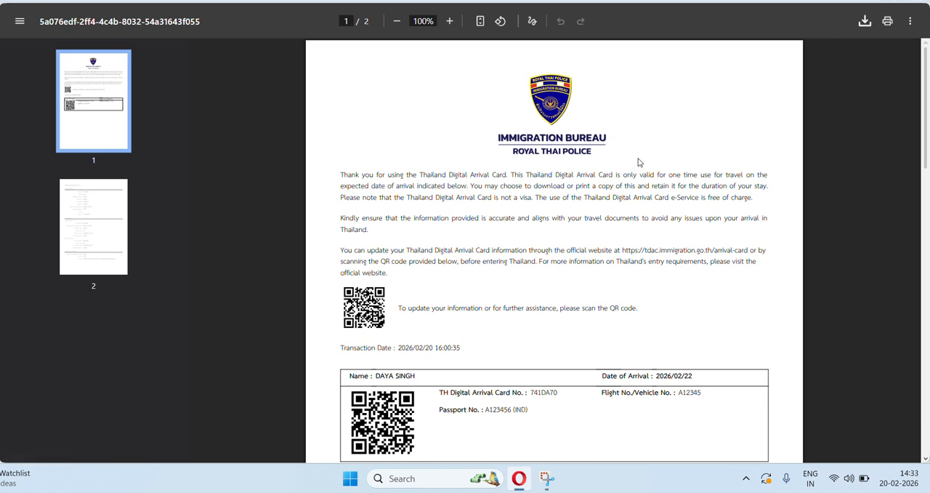
Review both pages of the issued arrival card, covering its QR codes and the personal, trip and accommodation details.
{"action": "scroll", "coordinate": [676, 273], "scroll_direction": "down", "scroll_amount": 8}
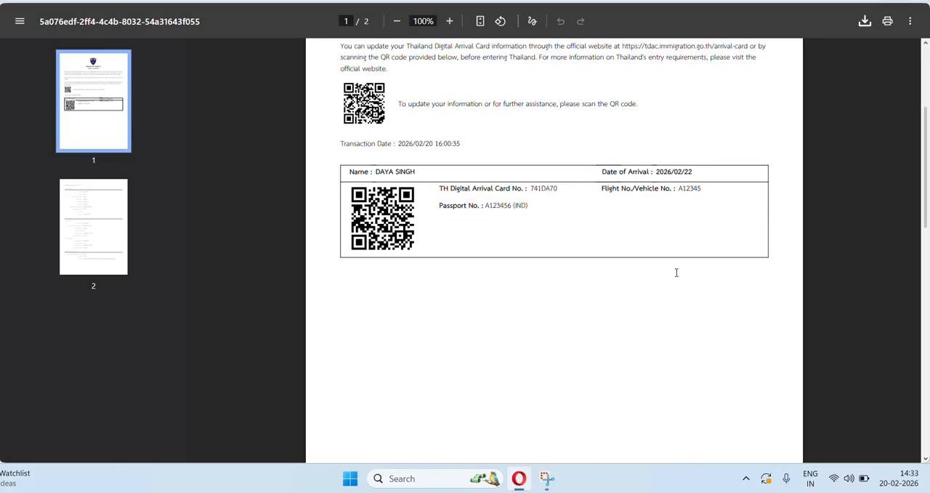
{"action": "scroll", "coordinate": [676, 273], "scroll_direction": "down", "scroll_amount": 3}
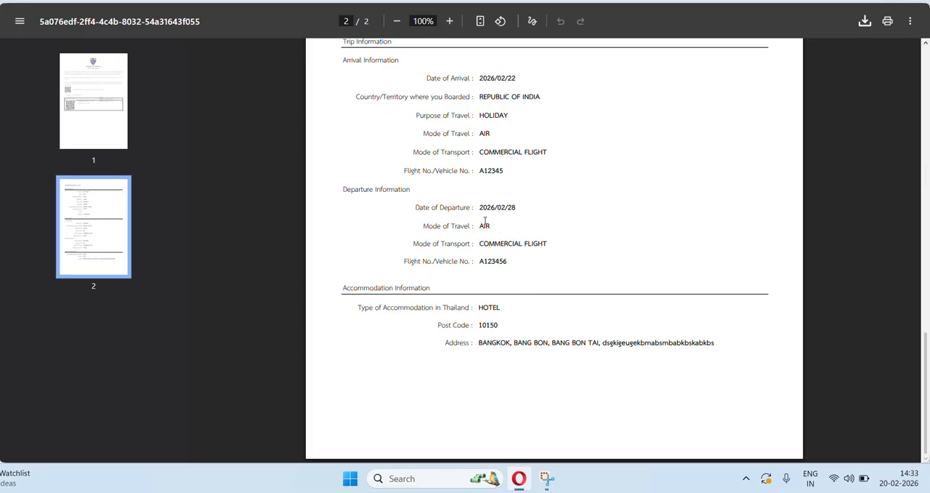
{"action": "scroll", "coordinate": [509, 219], "scroll_direction": "up", "scroll_amount": 1}
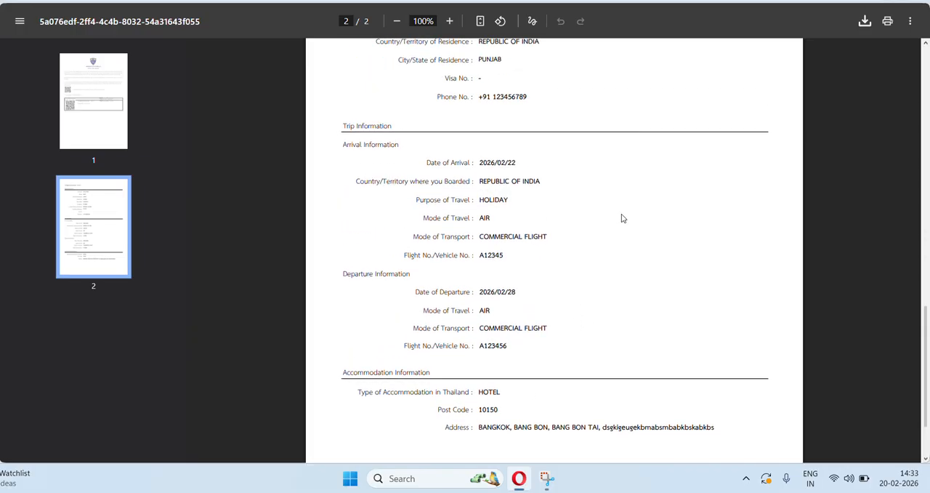
{"action": "scroll", "coordinate": [621, 218], "scroll_direction": "up", "scroll_amount": 2}
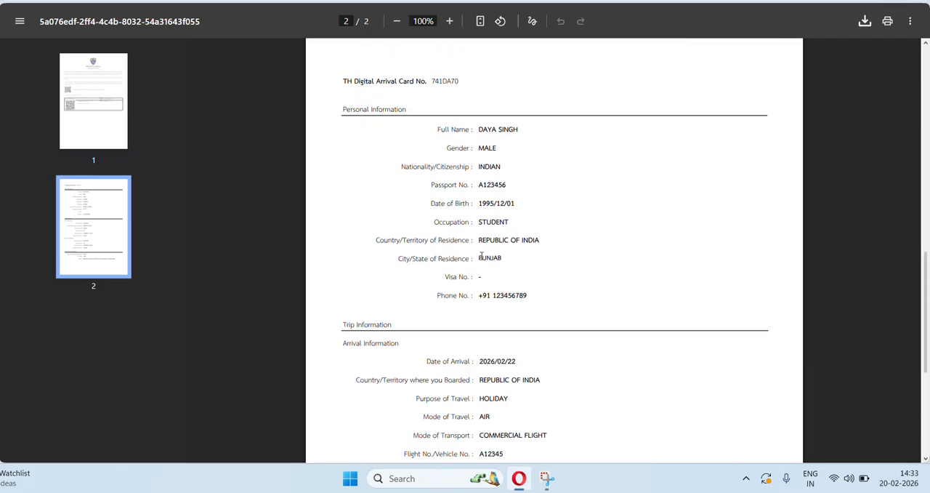
{"action": "scroll", "coordinate": [538, 152], "scroll_direction": "up", "scroll_amount": 7}
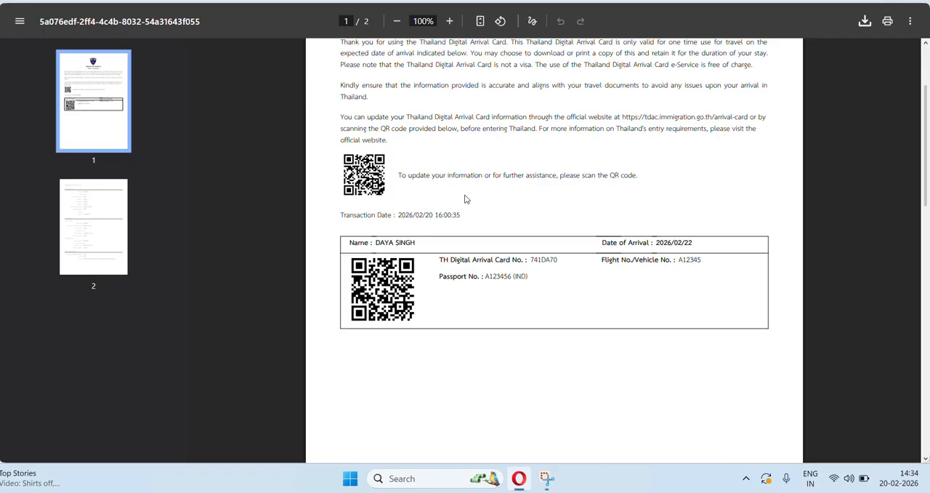
{"action": "scroll", "coordinate": [490, 196], "scroll_direction": "up", "scroll_amount": 2}
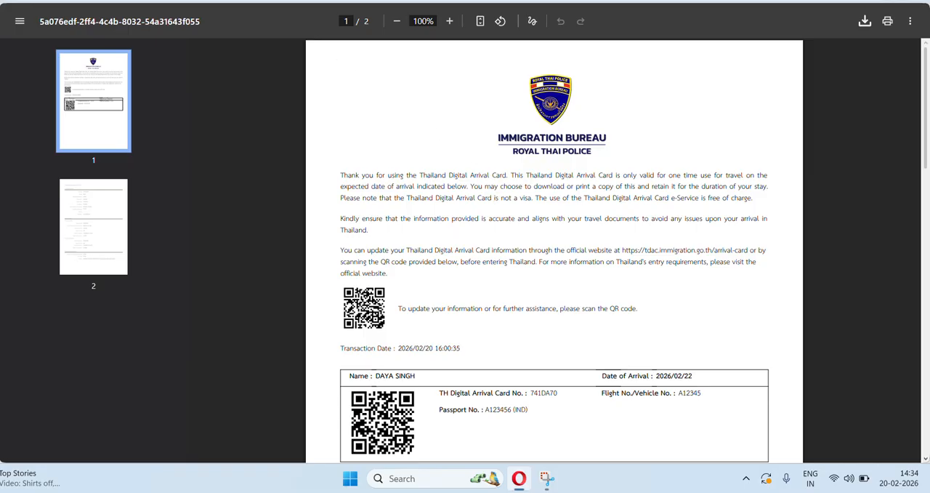
Return to the submission page and review its acknowledgement notes and the traveller summary.
{"action": "left_click", "coordinate": [73, 2]}
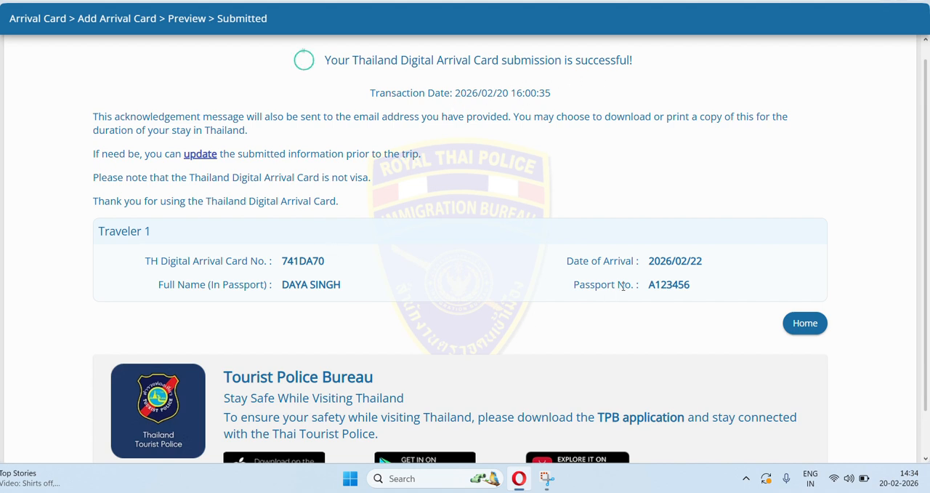
{"action": "scroll", "coordinate": [623, 286], "scroll_direction": "down", "scroll_amount": 1}
{"action": "scroll", "coordinate": [623, 286], "scroll_direction": "up", "scroll_amount": 1}
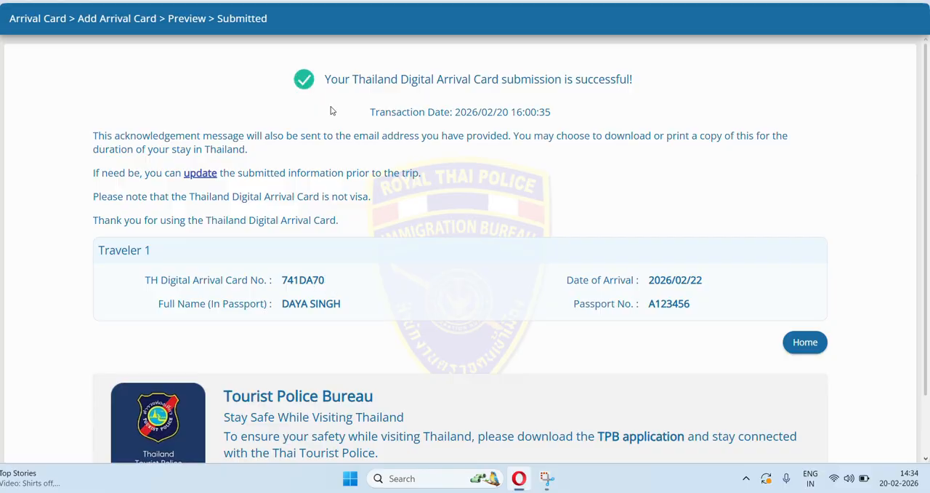
Go back to the issued arrival card document and recheck its QR code page and traveller details page.
{"action": "left_click", "coordinate": [436, 2]}
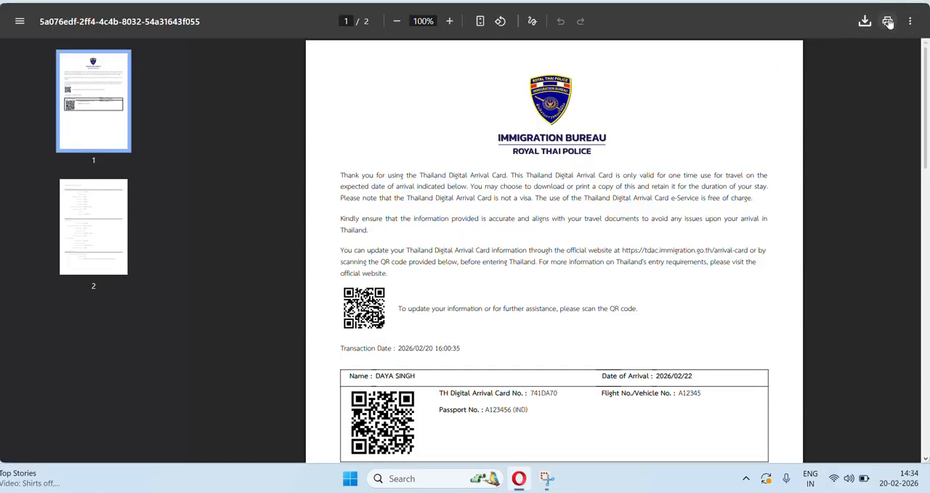
{"action": "scroll", "coordinate": [787, 212], "scroll_direction": "down", "scroll_amount": 15}
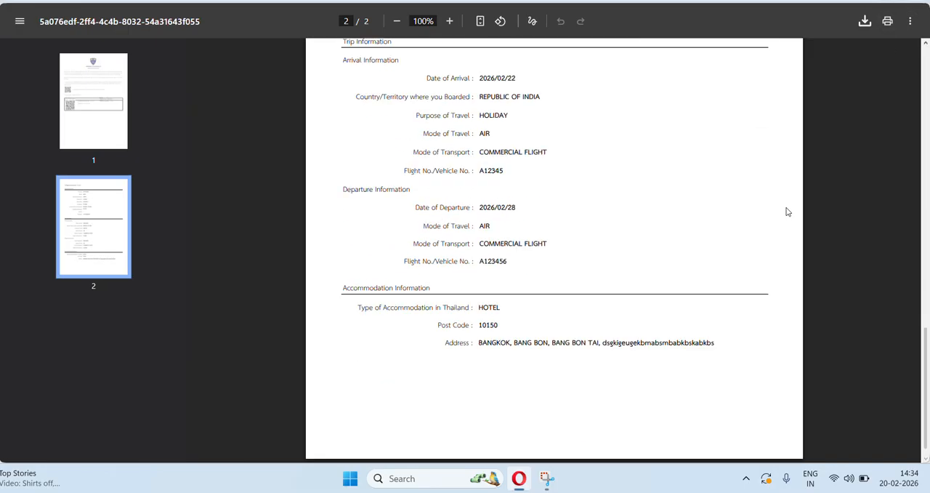
{"action": "scroll", "coordinate": [787, 211], "scroll_direction": "up", "scroll_amount": 15}
{"action": "scroll", "coordinate": [785, 209], "scroll_direction": "down", "scroll_amount": 15}
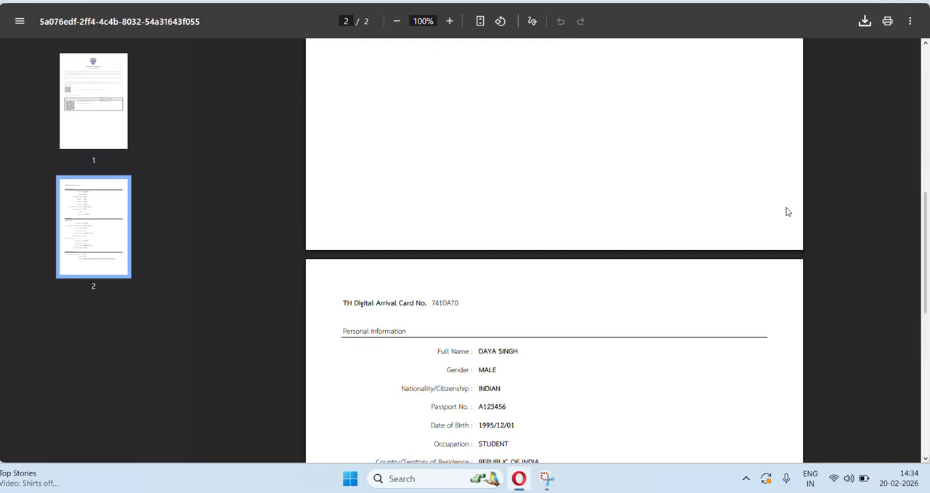
{"action": "scroll", "coordinate": [783, 210], "scroll_direction": "up", "scroll_amount": 15}
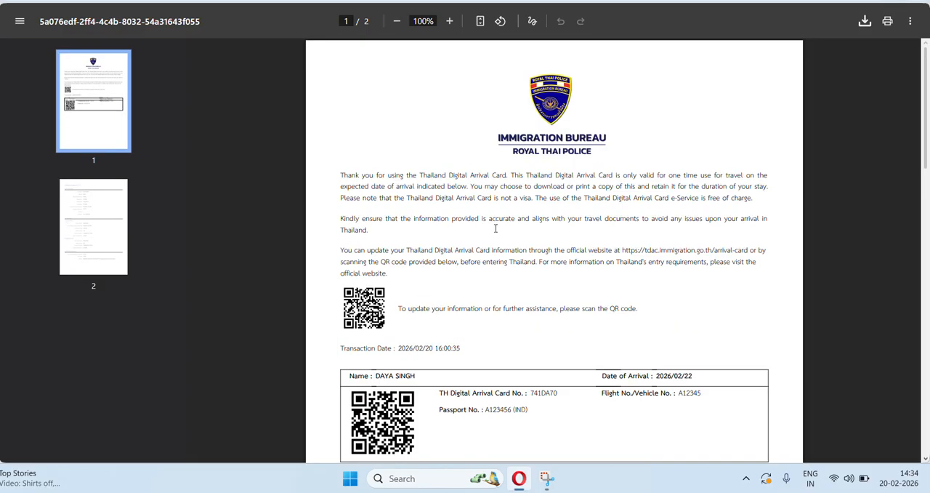
{"action": "left_click", "coordinate": [95, 1]}
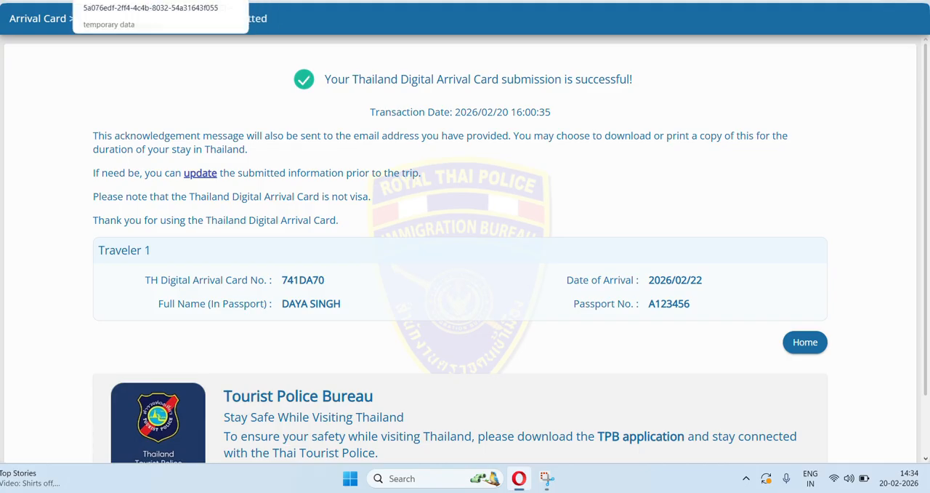
{"action": "left_click", "coordinate": [211, 2]}
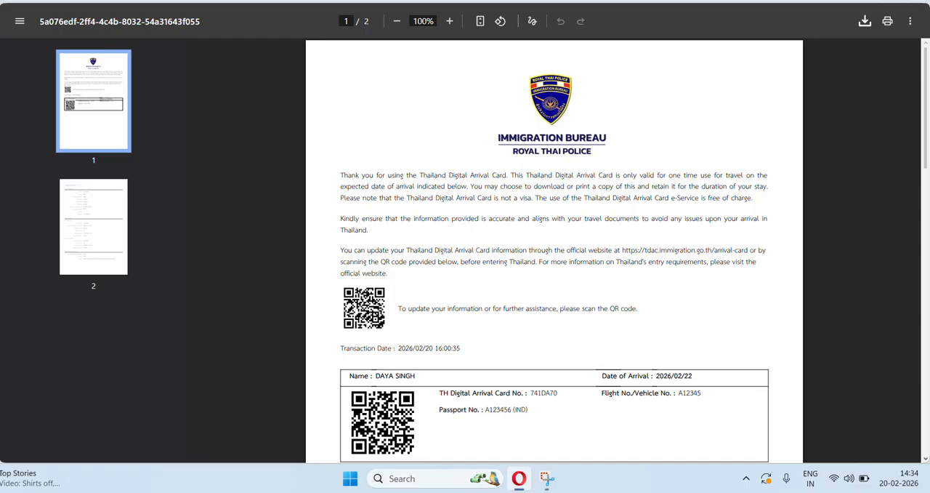
Leave the arrival card document, return from the submission page to the site's home page, and start the human verification.
{"action": "left_click", "coordinate": [80, 1]}
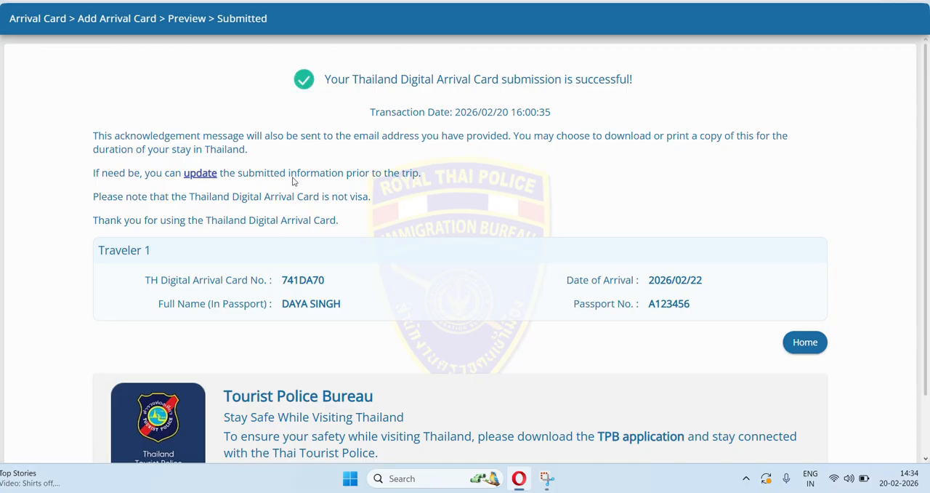
{"action": "left_click", "coordinate": [824, 347]}
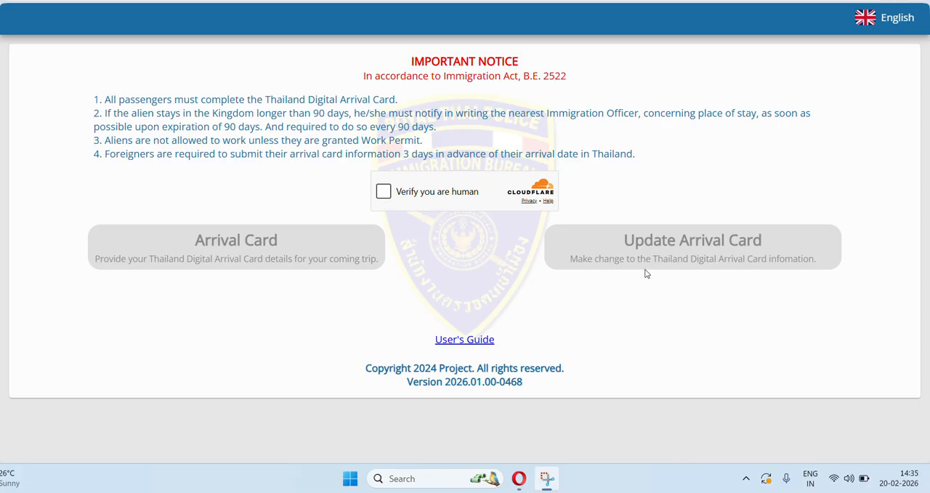
{"action": "left_click", "coordinate": [384, 194]}
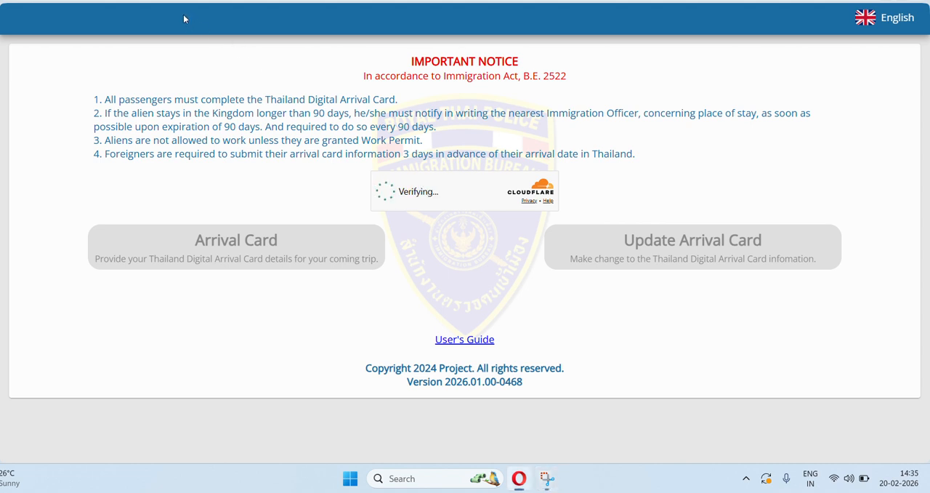